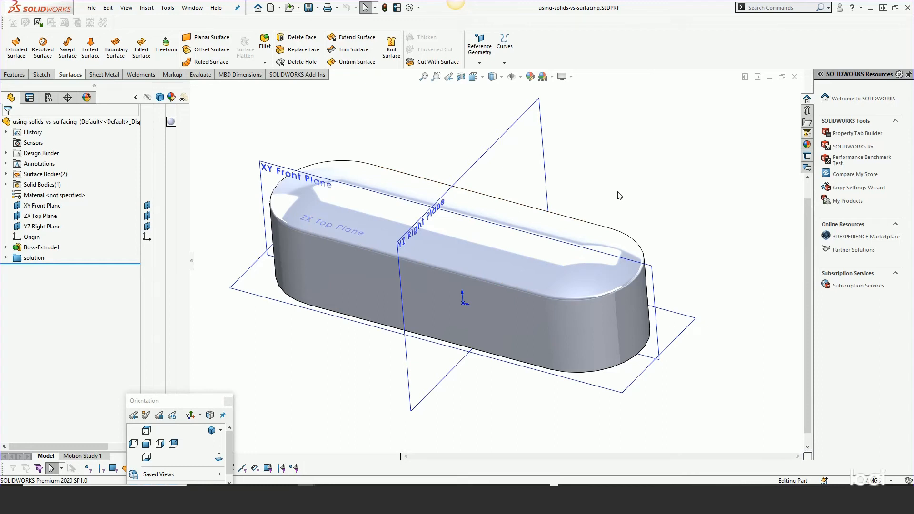
- Inspect the individual faces that make up the rounded top surface of the finished block
click(607, 247)
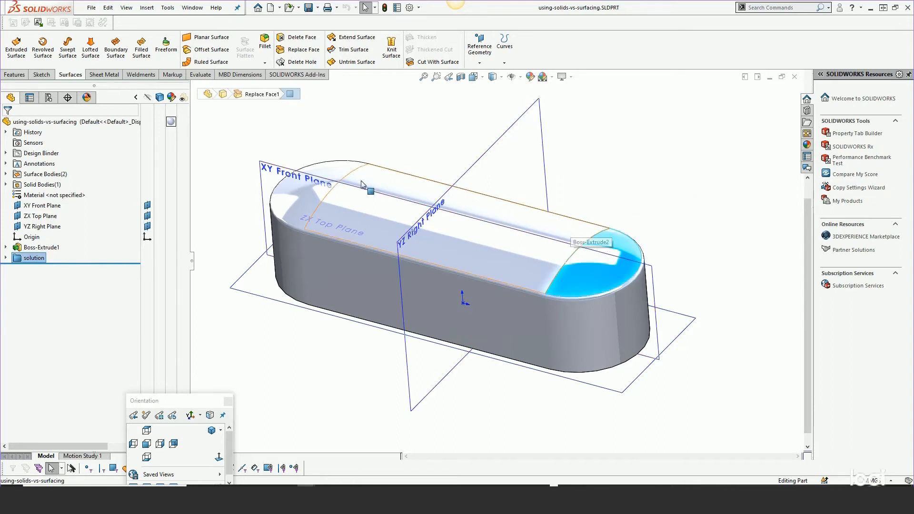
click(335, 172)
ctrl+click(372, 176)
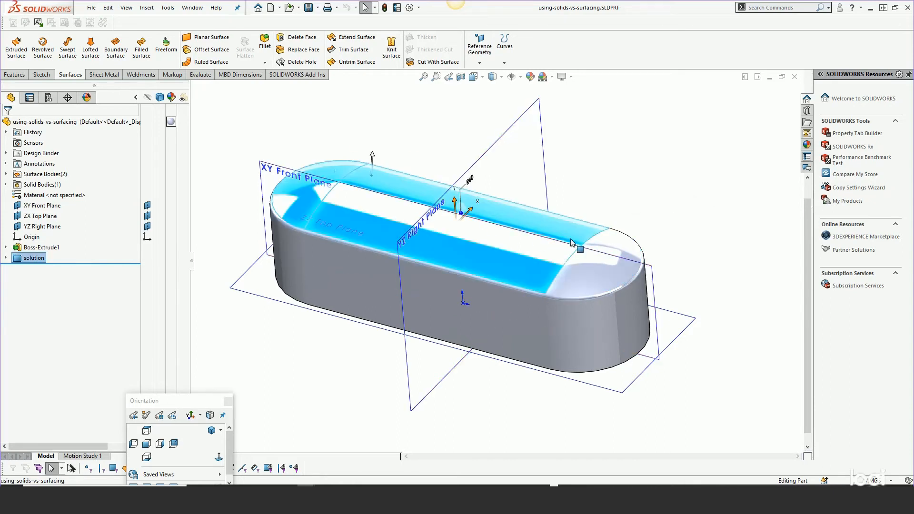
ctrl+click(621, 248)
click(622, 189)
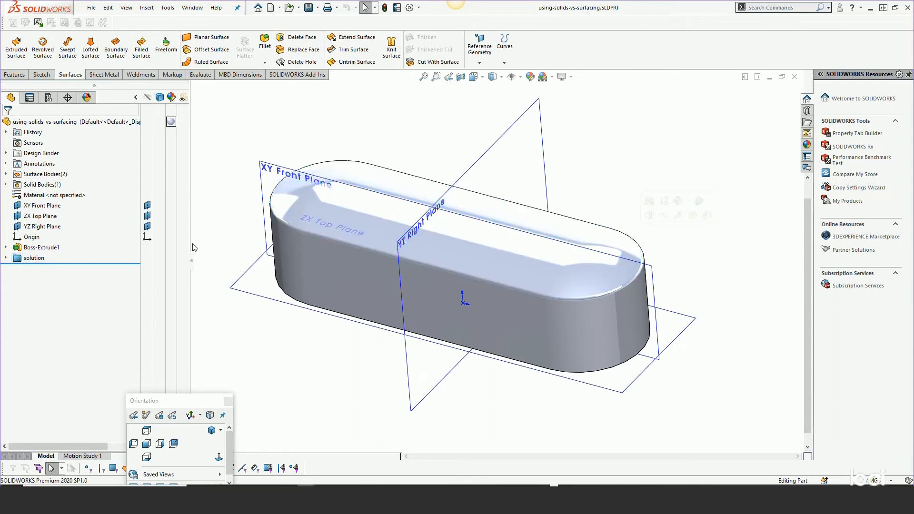
- Roll the feature history back to just before the solution folder, directly after the base extrusion
drag(64, 263, 62, 243)
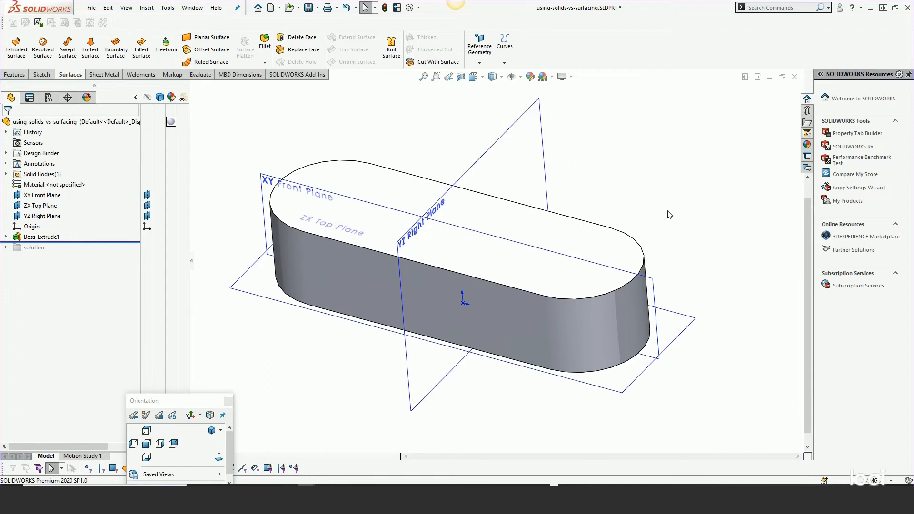
scroll(669, 214, up, 2)
scroll(579, 227, down, 2)
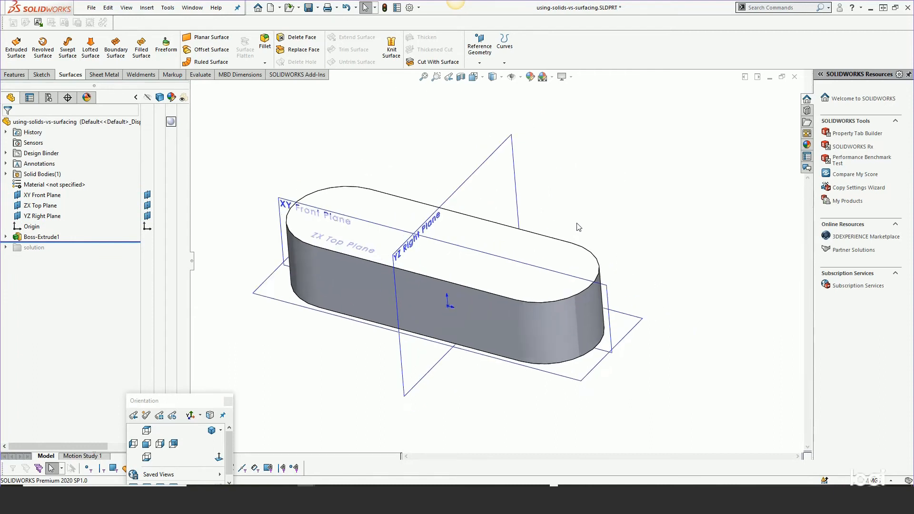
mouse_move(584, 225)
middle_down()
mouse_move(592, 186)
mouse_move(587, 213)
middle_up()
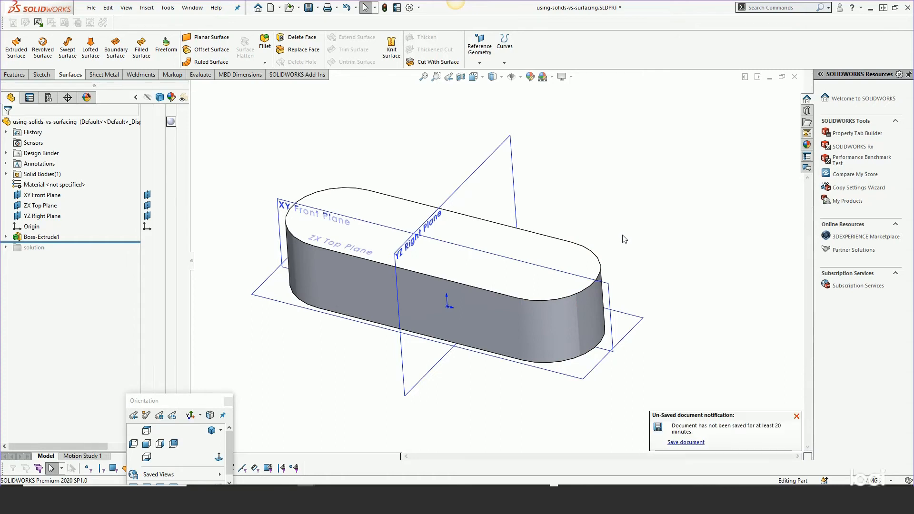
- Set up a continuous 10 mm dome on the block's flat top face with the preview shown
middle_drag(621, 235, 596, 233)
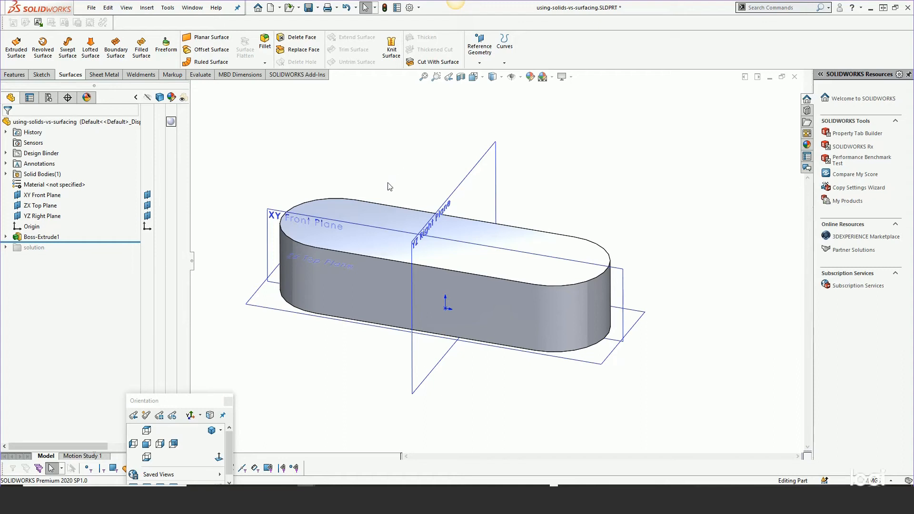
mouse_move(394, 183)
middle_down()
mouse_move(387, 198)
mouse_move(387, 179)
middle_up()
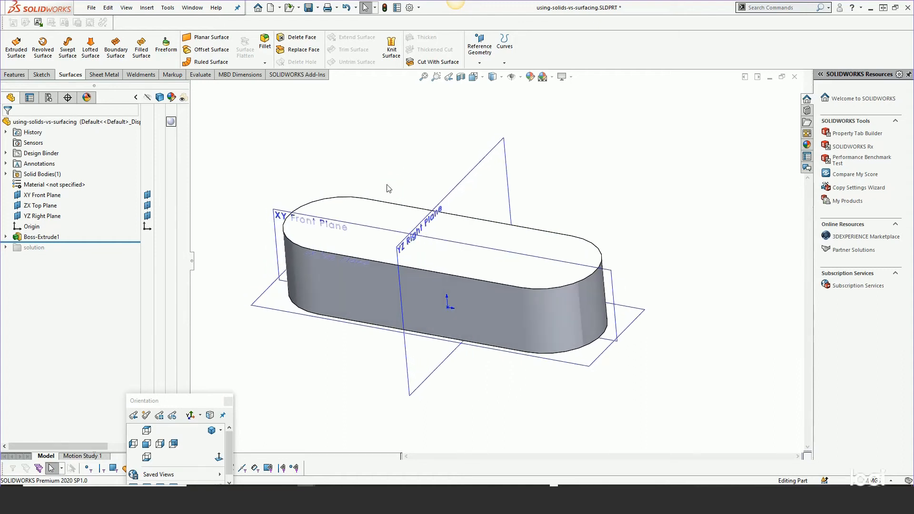
click(389, 222)
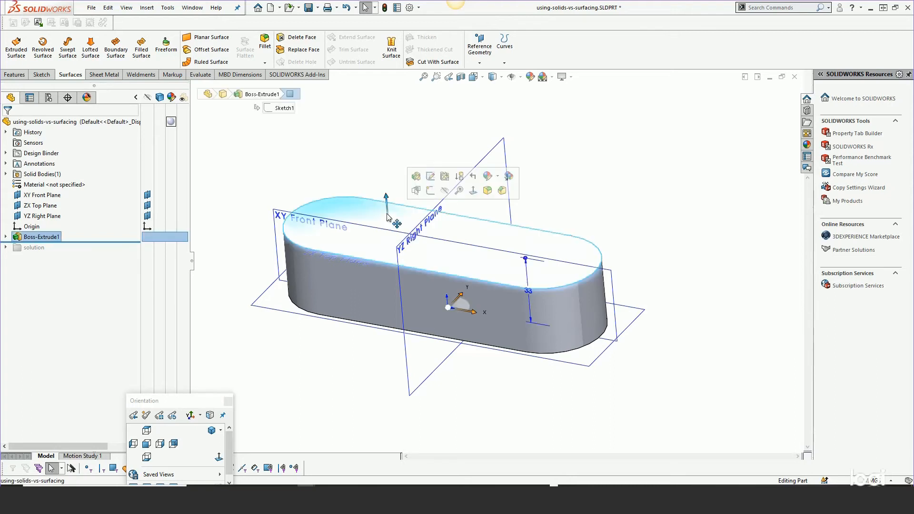
click(151, 8)
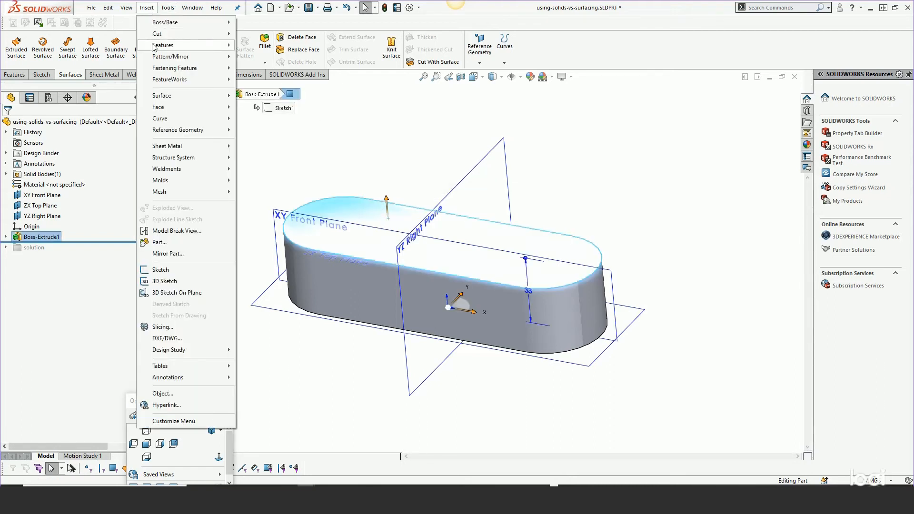
mouse_move(190, 44)
click(268, 170)
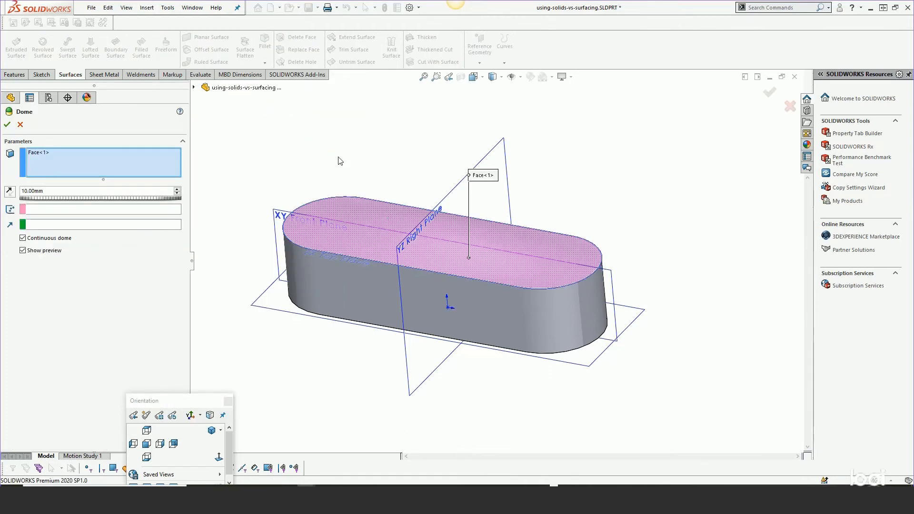
middle_drag(369, 173, 393, 102)
scroll(427, 174, down, 1)
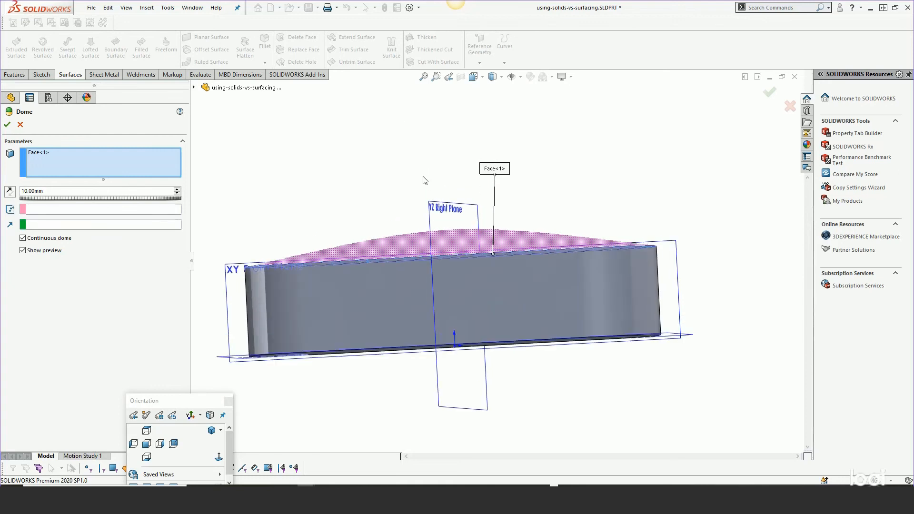
scroll(425, 180, down, 1)
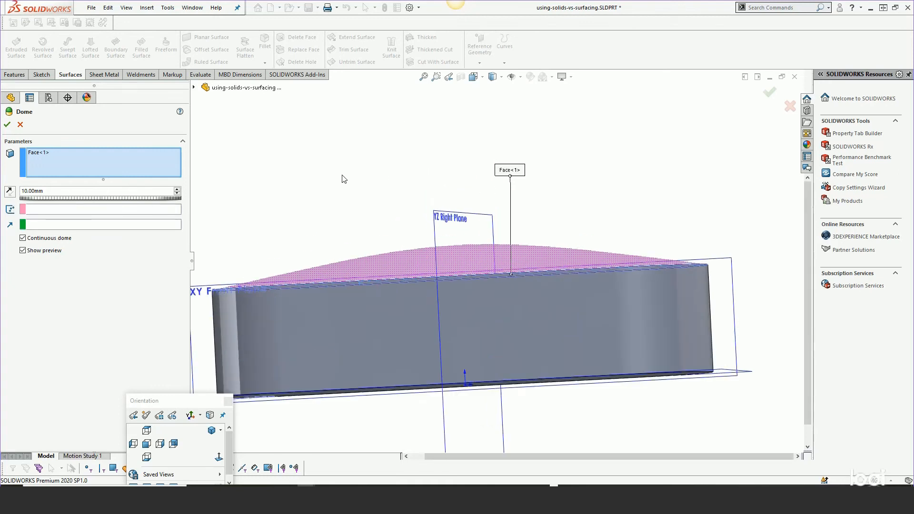
- Try a dome distance of 2 mm, return it to 10 mm, and create the dome
drag(58, 189, 30, 191)
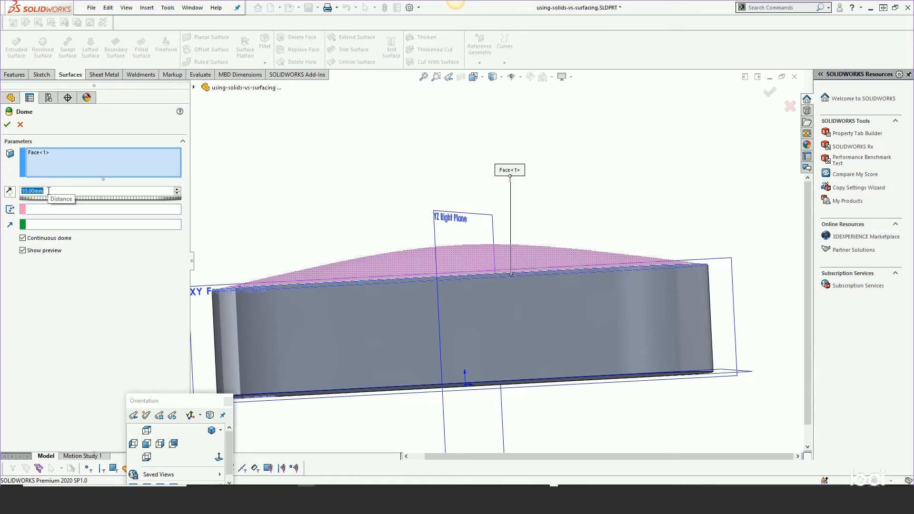
text(2)
key(Return)
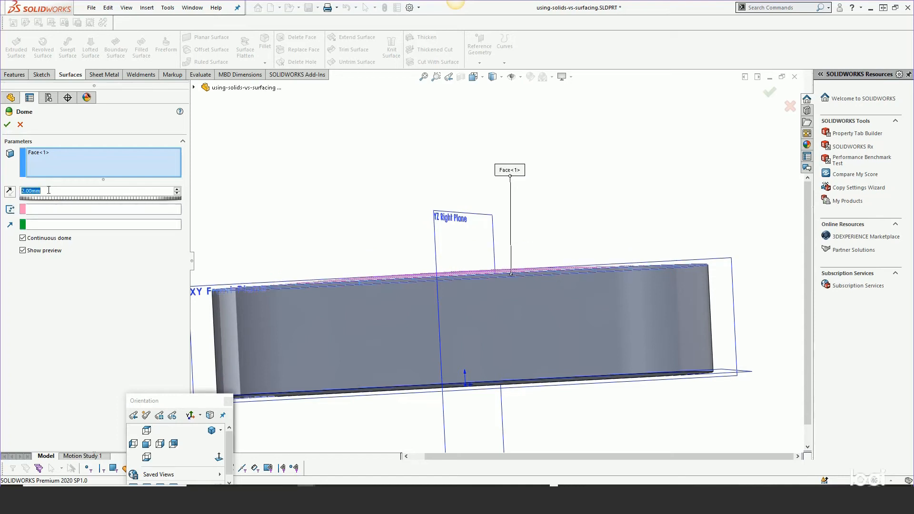
key(Return)
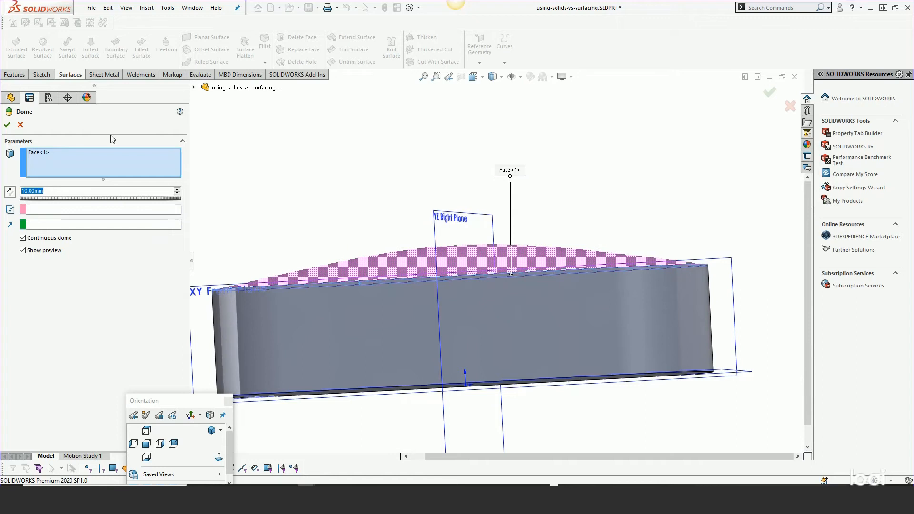
click(7, 125)
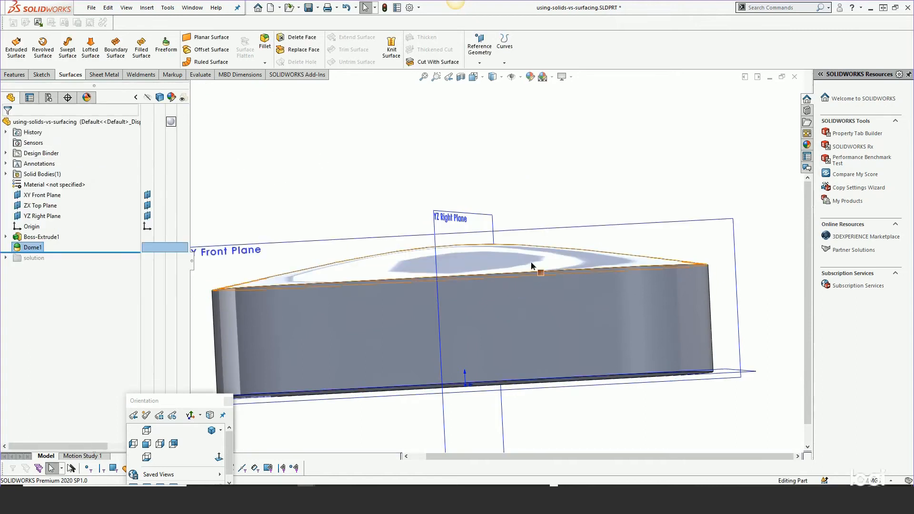
- Examine the dome's curvature and its transition to the block's side walls from the end, oblique and front views
middle_drag(531, 265, 538, 310)
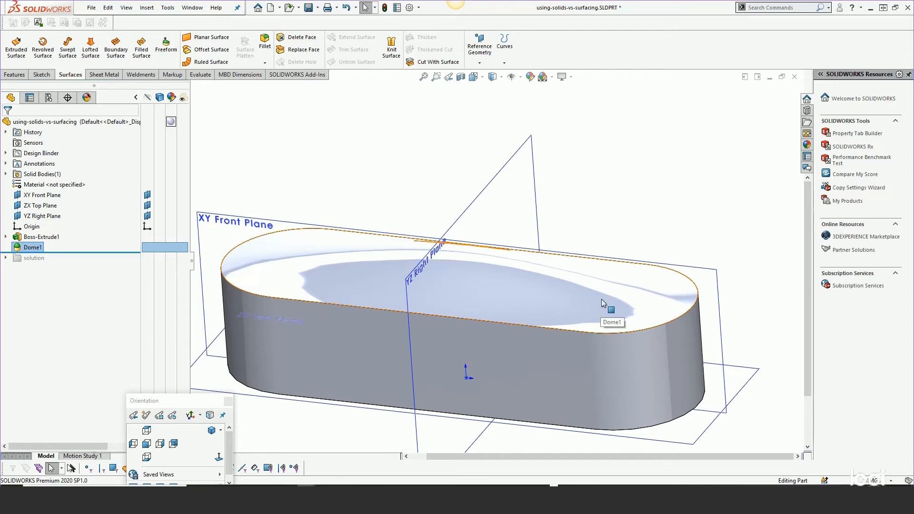
middle_drag(601, 299, 549, 254)
scroll(518, 257, down, 5)
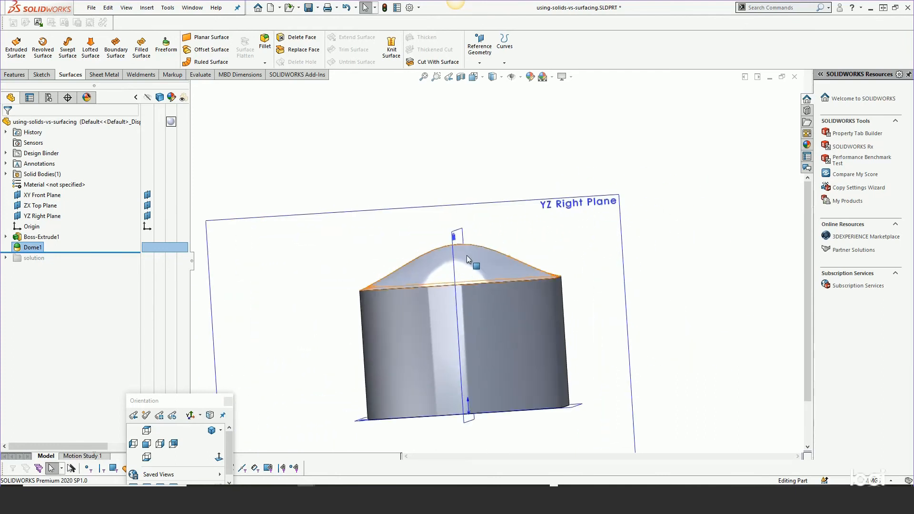
middle_drag(533, 278, 535, 276)
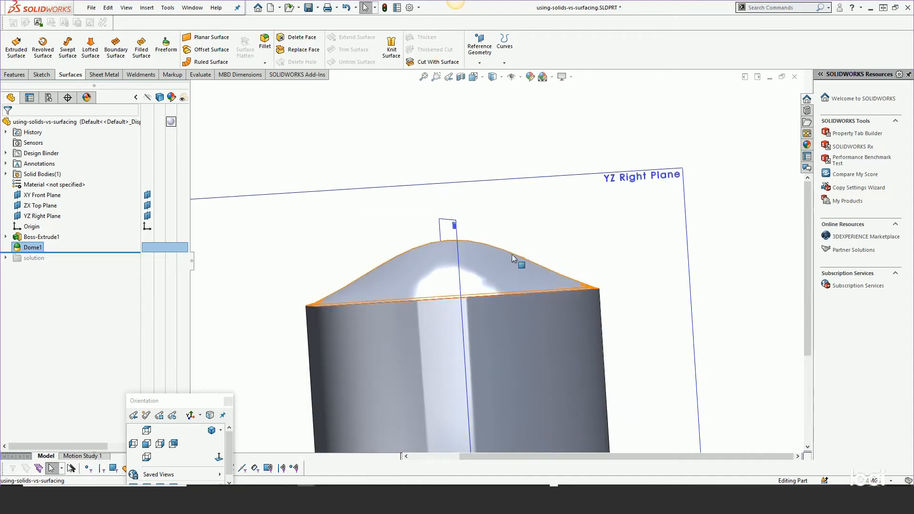
middle_drag(525, 280, 401, 294)
scroll(413, 320, up, 5)
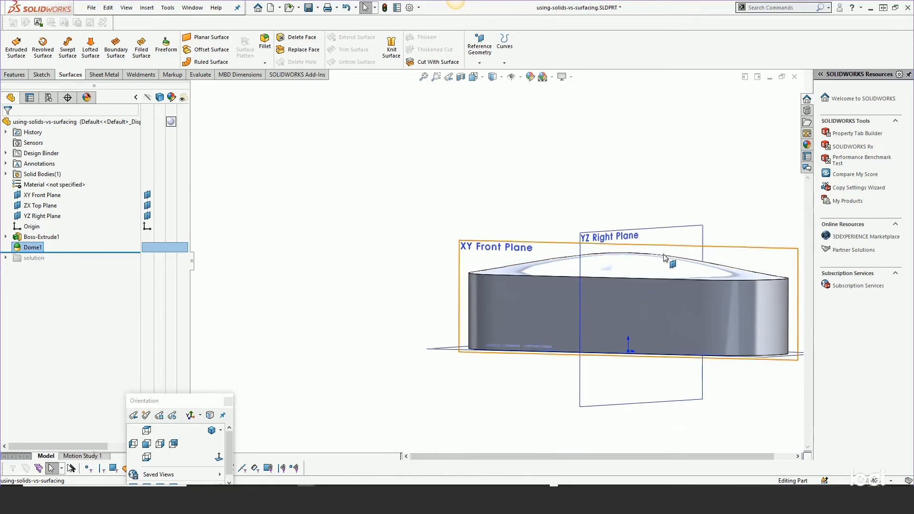
scroll(652, 274, down, 3)
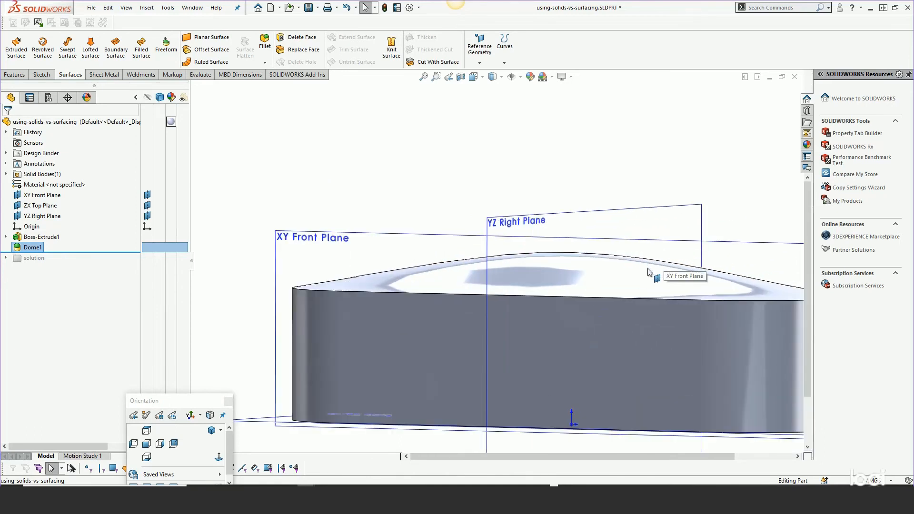
click(146, 443)
scroll(551, 232, down, 2)
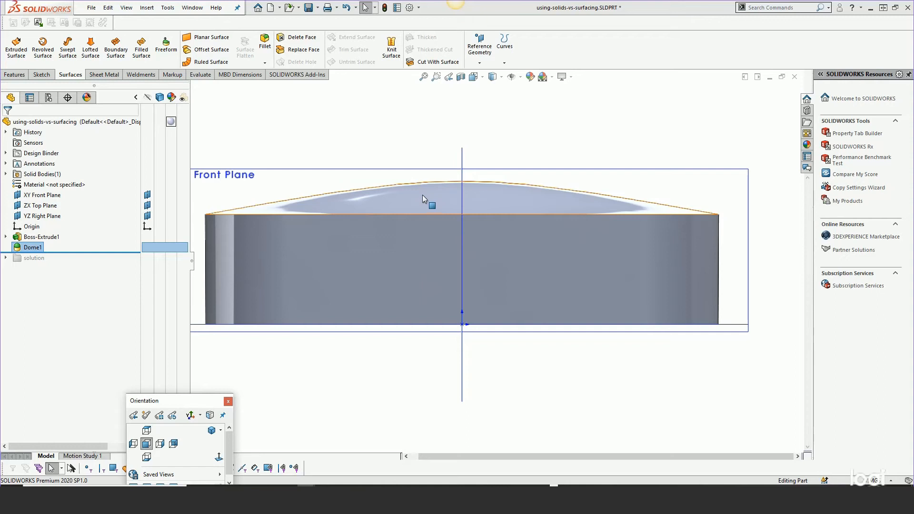
- Delete the dome feature from the part
click(33, 248)
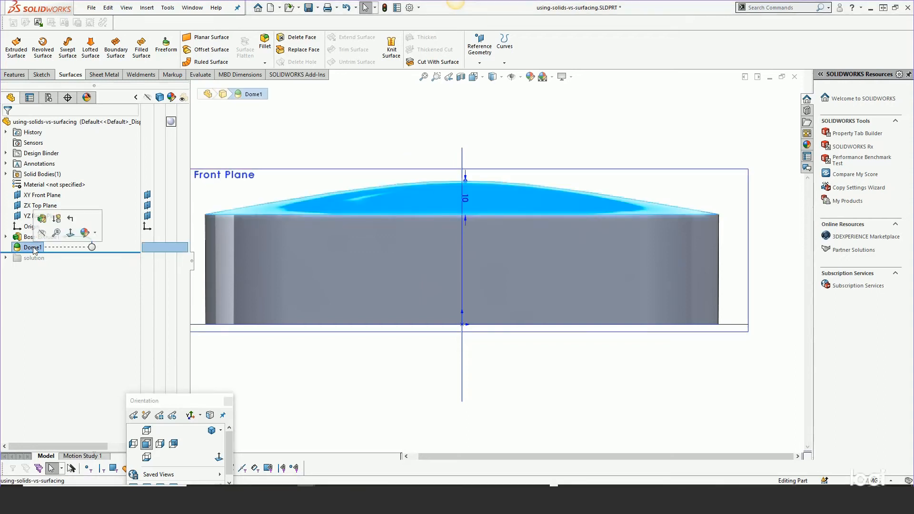
key(Delete)
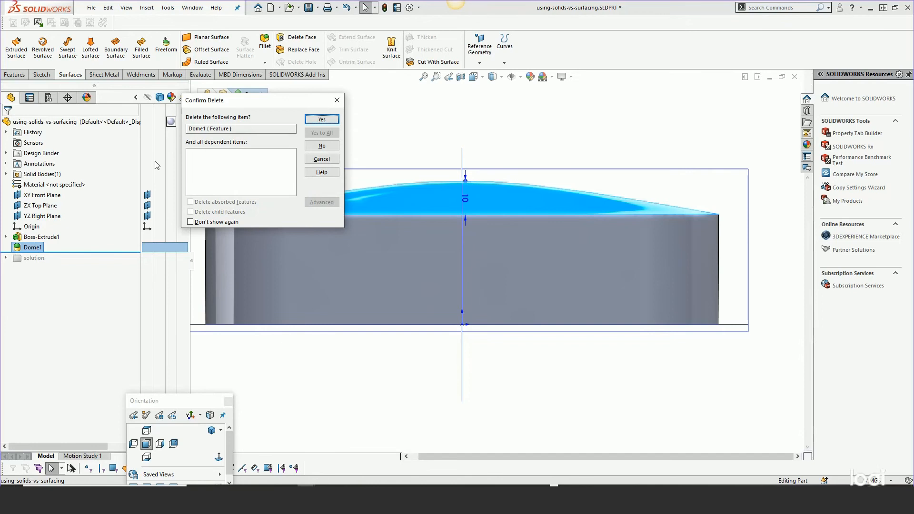
click(319, 119)
- Delete the block's flat top face using the plain Delete option, without patching or filling
middle_drag(633, 290, 598, 336)
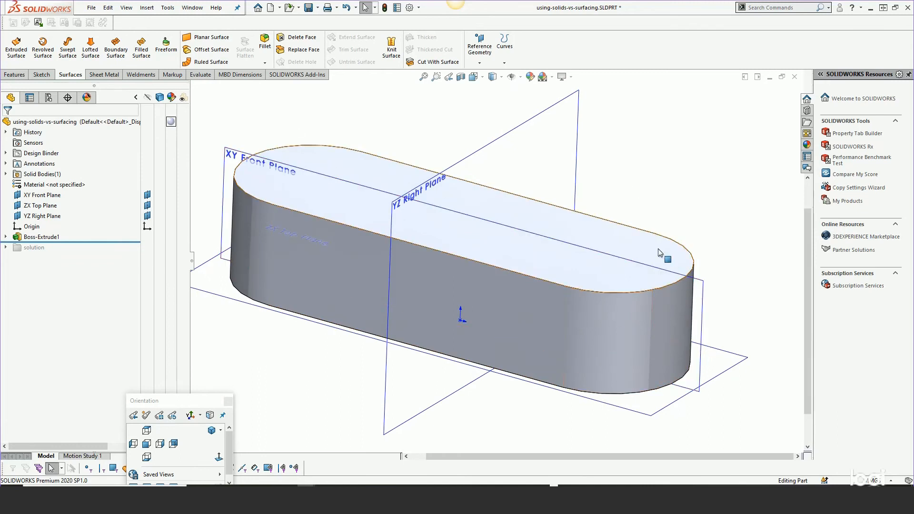
scroll(654, 296, up, 1)
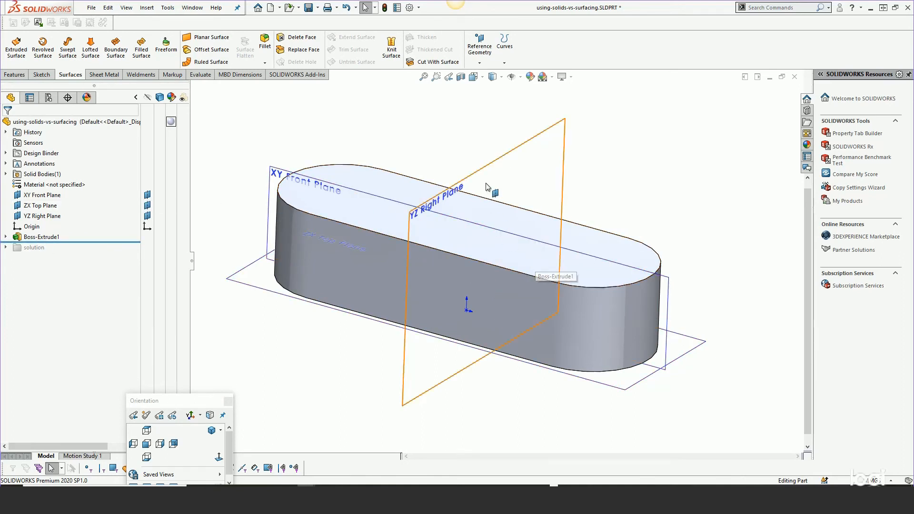
click(493, 166)
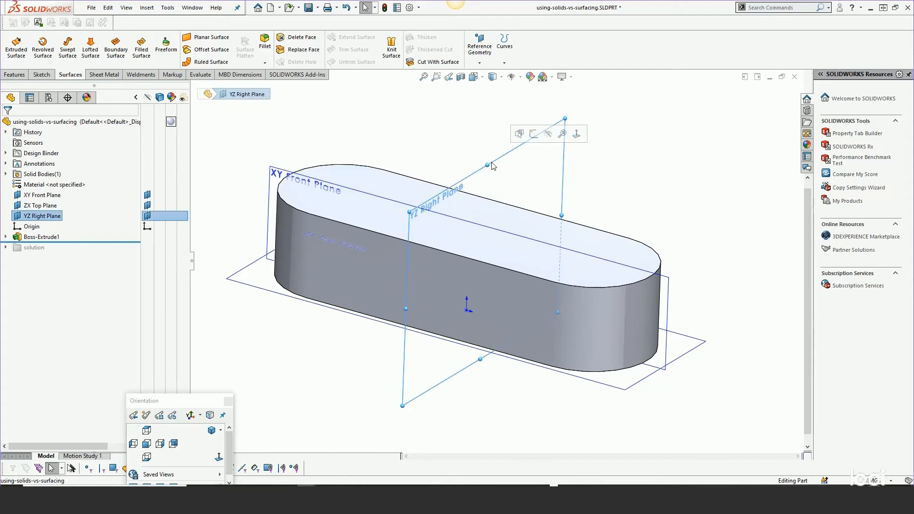
click(492, 211)
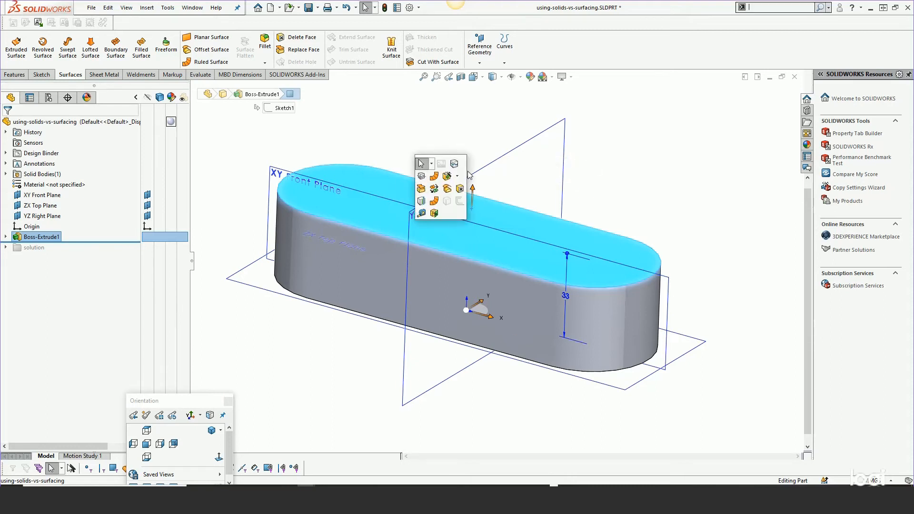
click(301, 38)
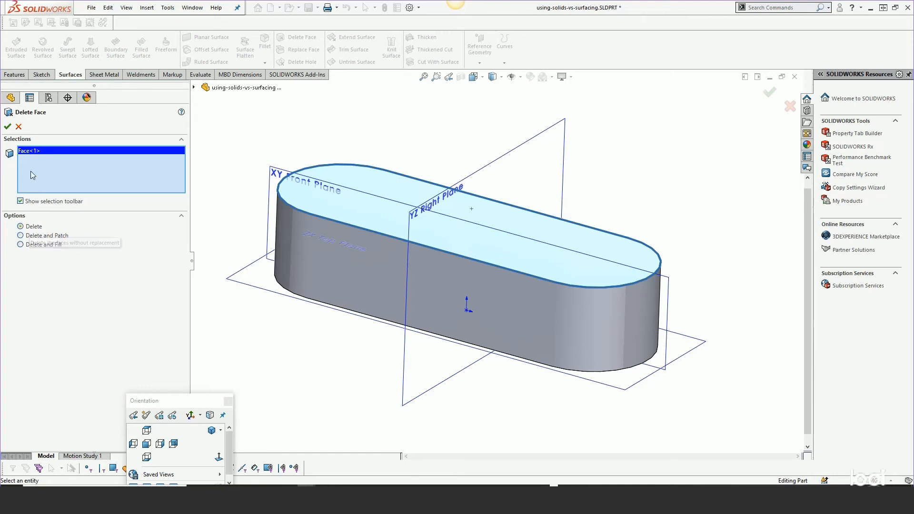
click(8, 126)
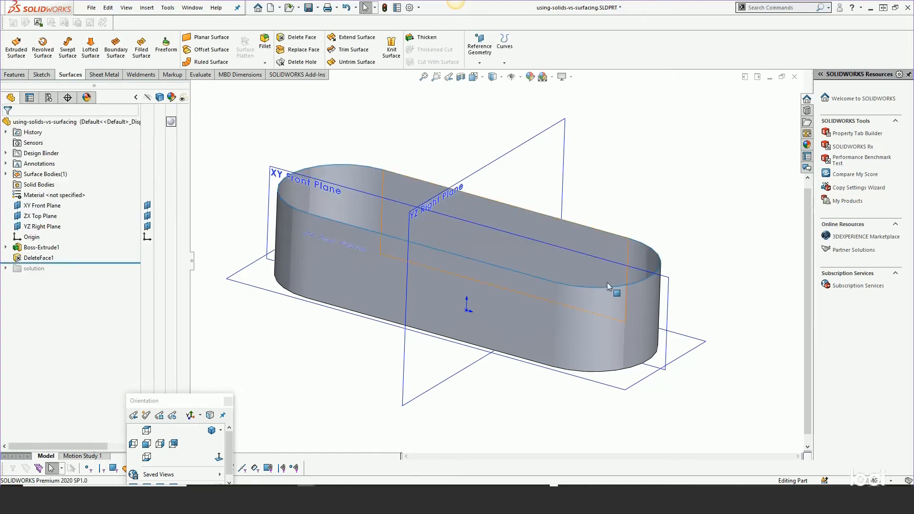
middle_drag(607, 281, 651, 302)
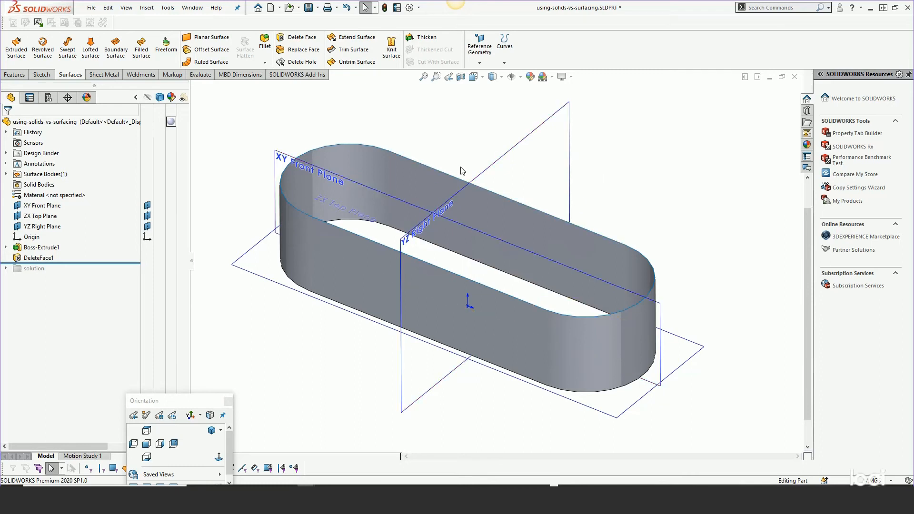
- Remove the DeleteFace1 feature from the part
click(34, 258)
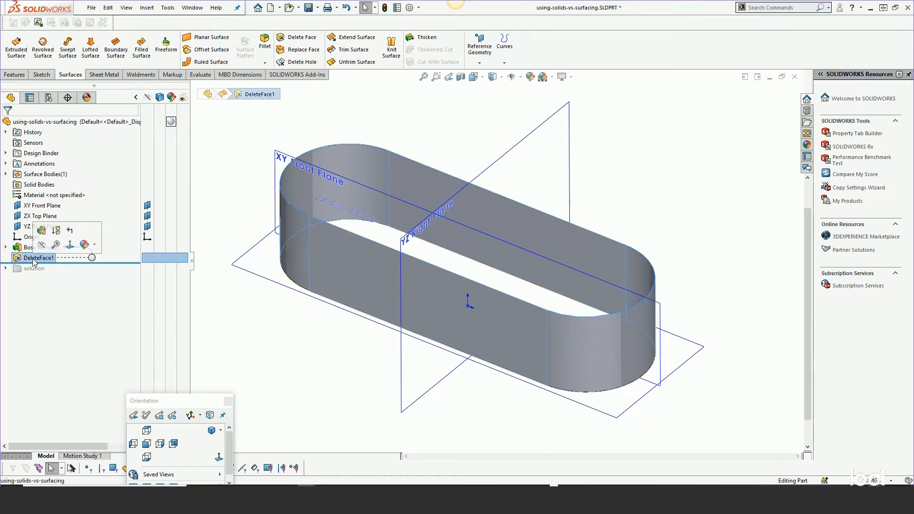
key(Delete)
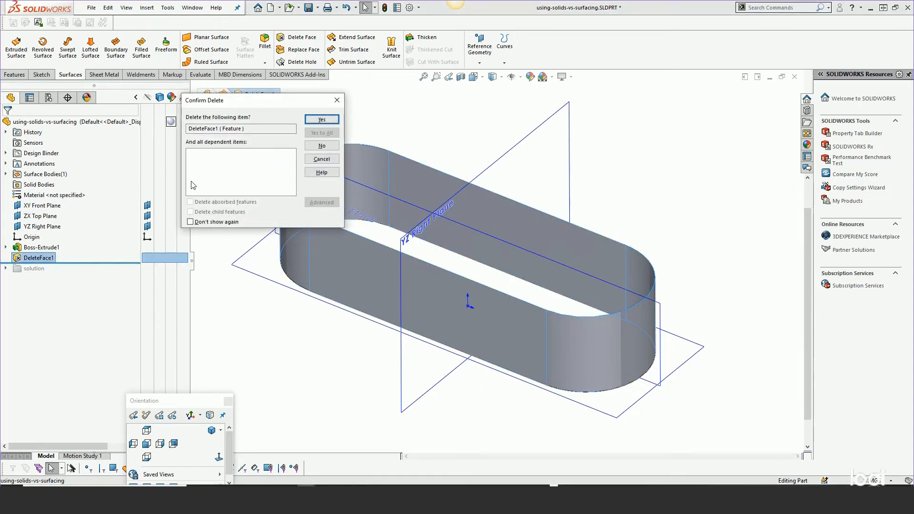
click(320, 123)
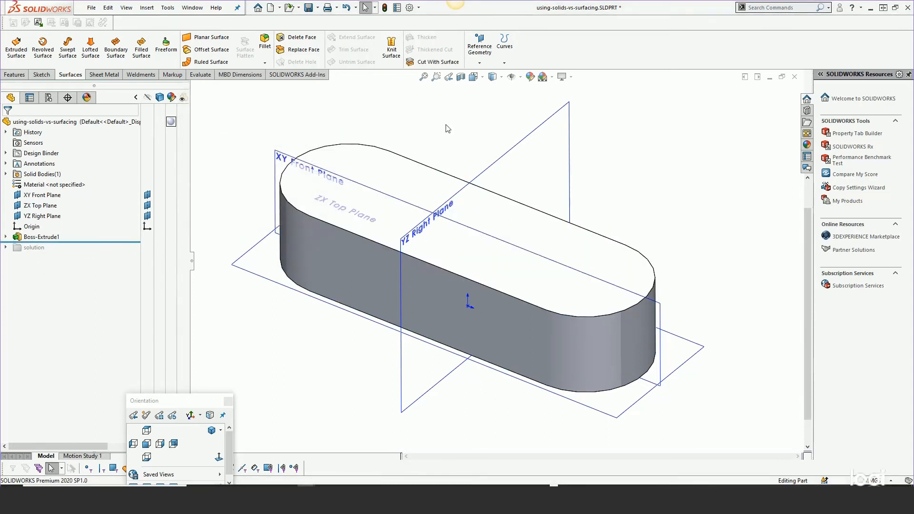
- Start a sketch on the YZ Right Plane and create an intersection curve with the block's flat top face
middle_drag(478, 159, 474, 130)
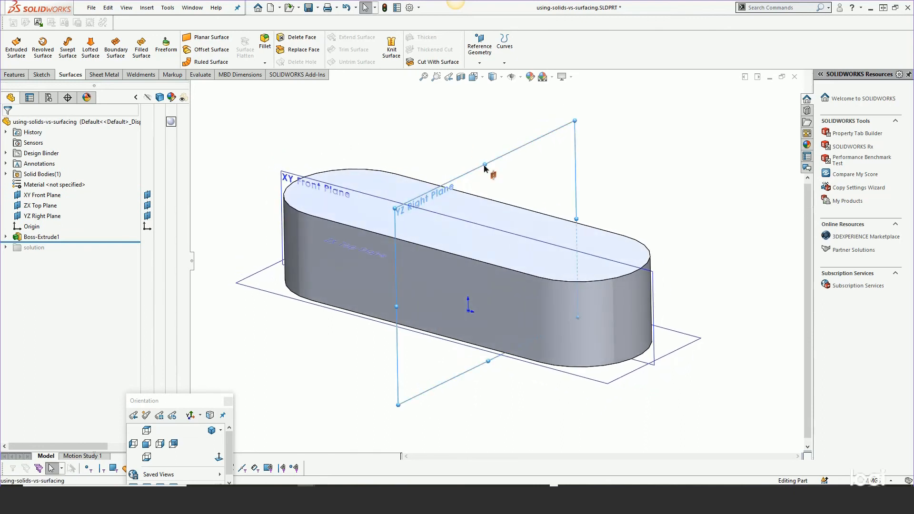
click(483, 168)
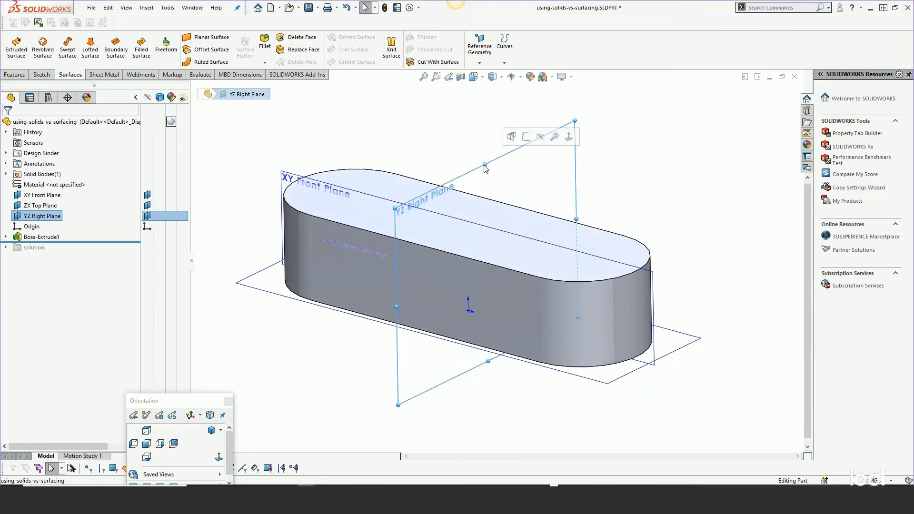
click(527, 138)
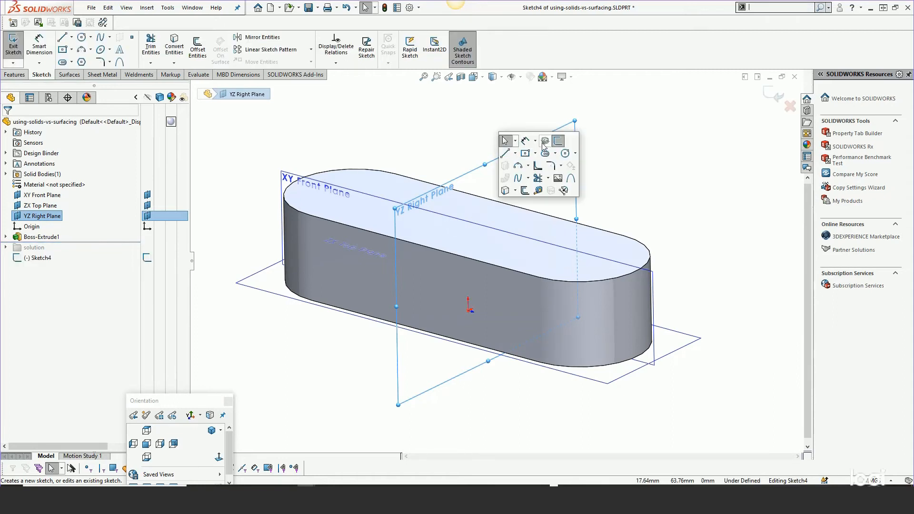
click(513, 216)
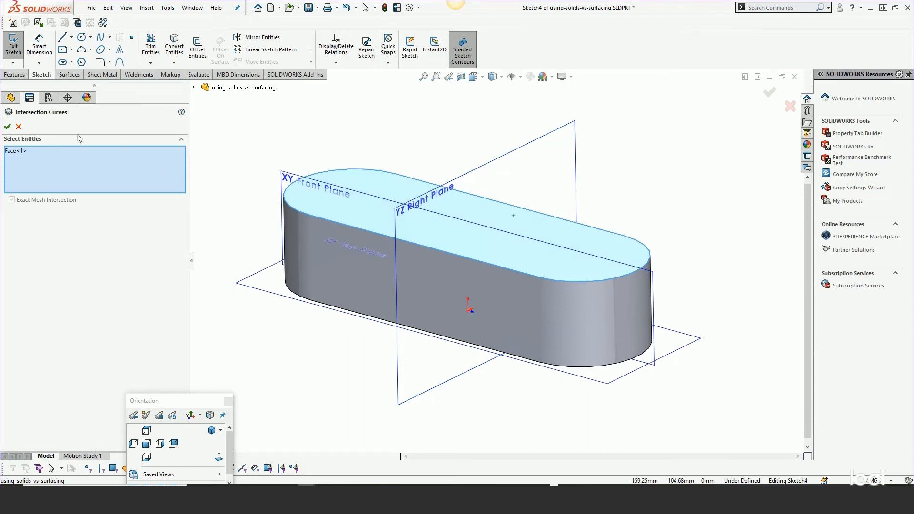
click(8, 126)
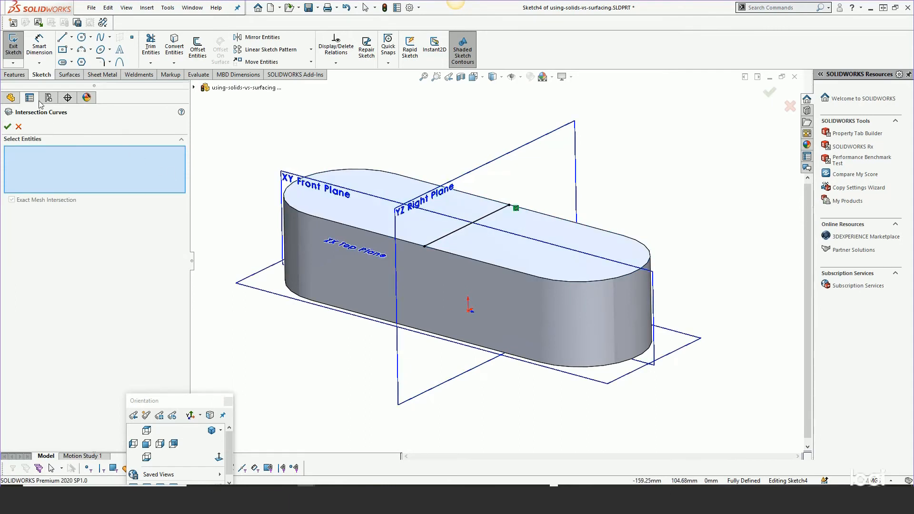
- Sketch a three-point arc with a radius of about 59 mm, bulging upward between the intersection line's two endpoints
click(82, 50)
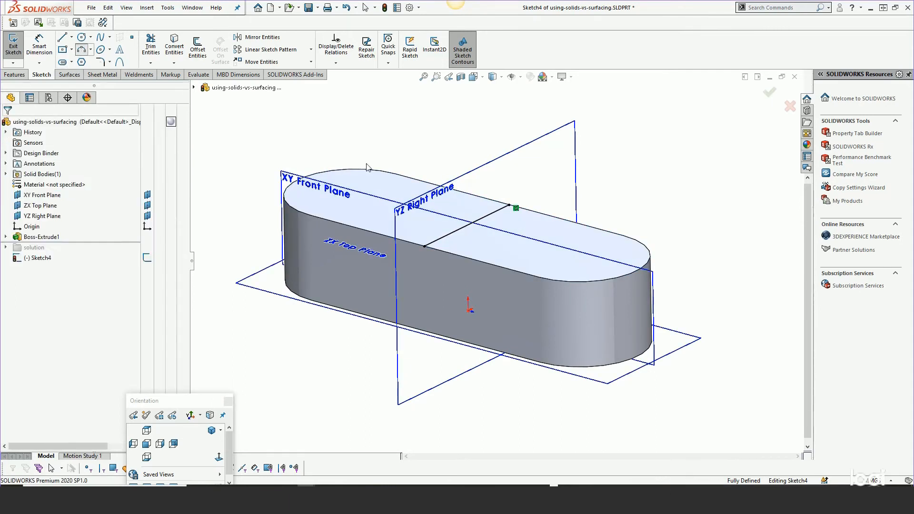
click(424, 247)
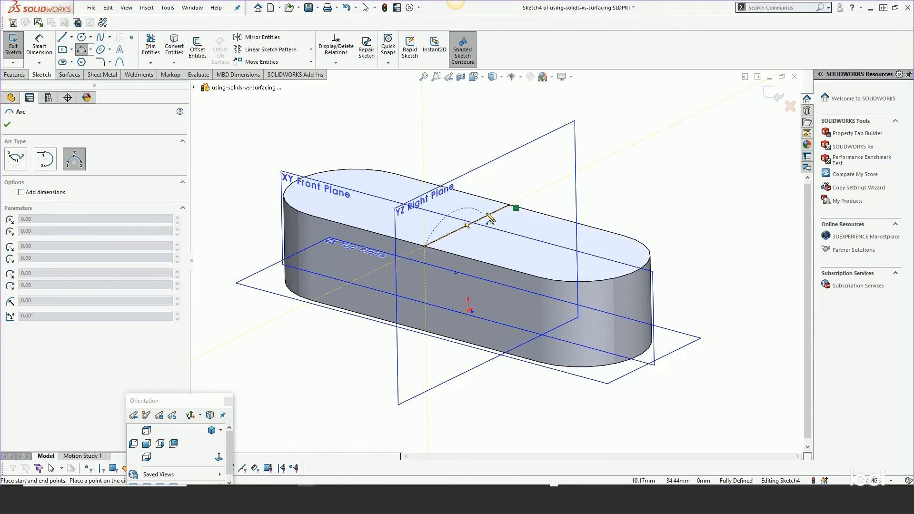
click(509, 205)
click(482, 210)
right_click(483, 212)
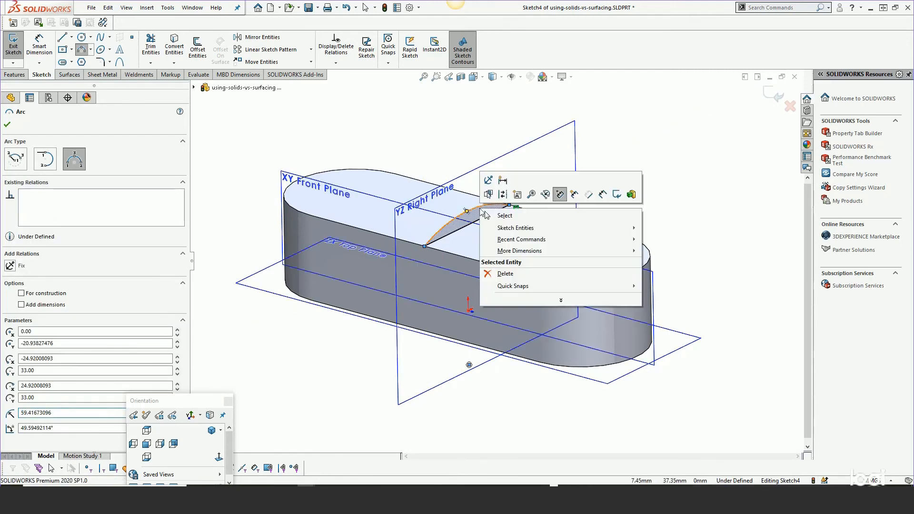
click(486, 214)
- Dimension the arc's radius and set it to 50 mm
right_click(481, 128)
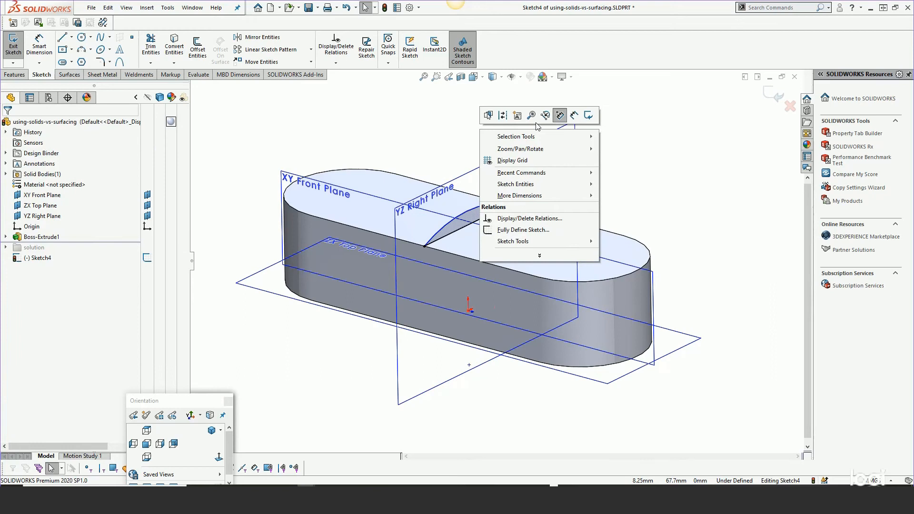
click(573, 116)
click(466, 209)
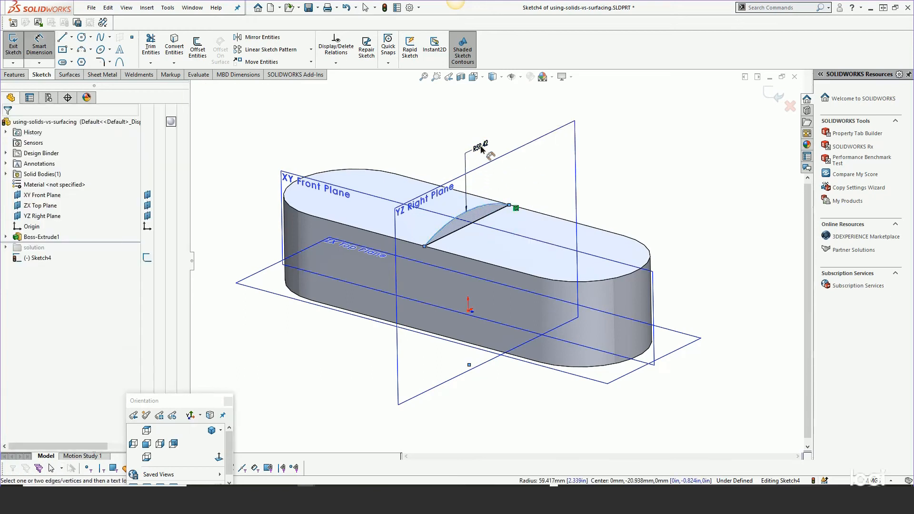
click(482, 149)
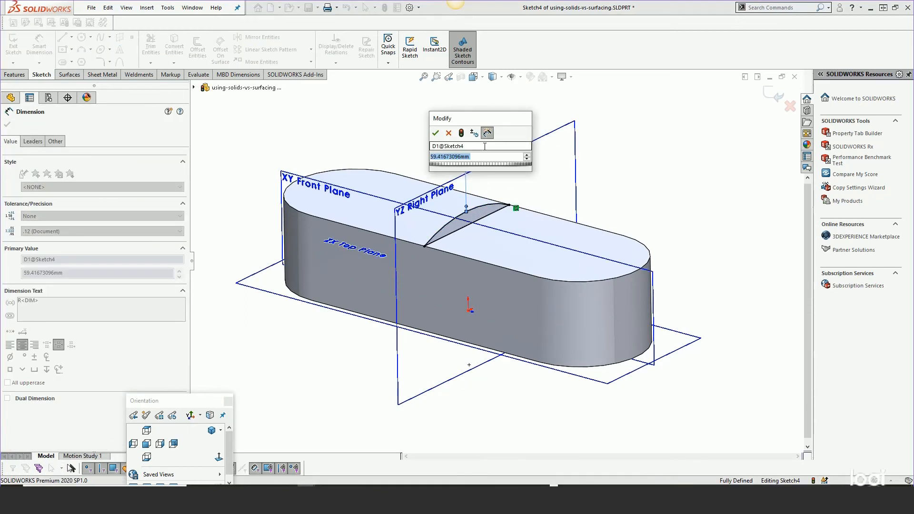
text(50)
key(Return)
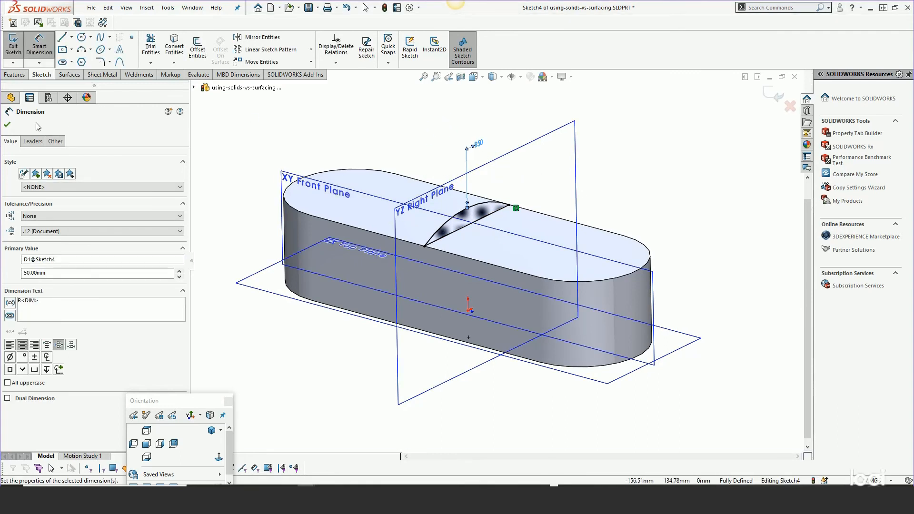
click(7, 125)
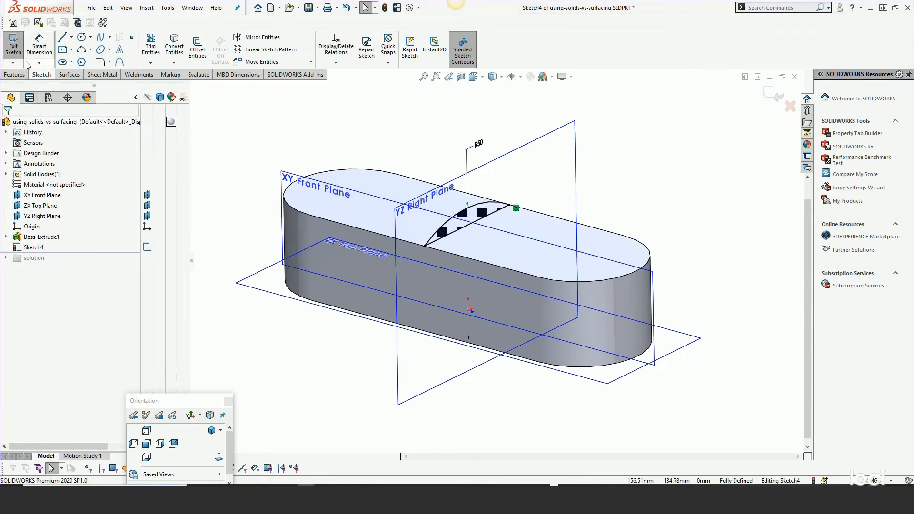
- Set up a boss extrusion of the arc profile, with Direction 1 Up To Vertex at one end of the block's straight top edge
click(14, 73)
click(18, 47)
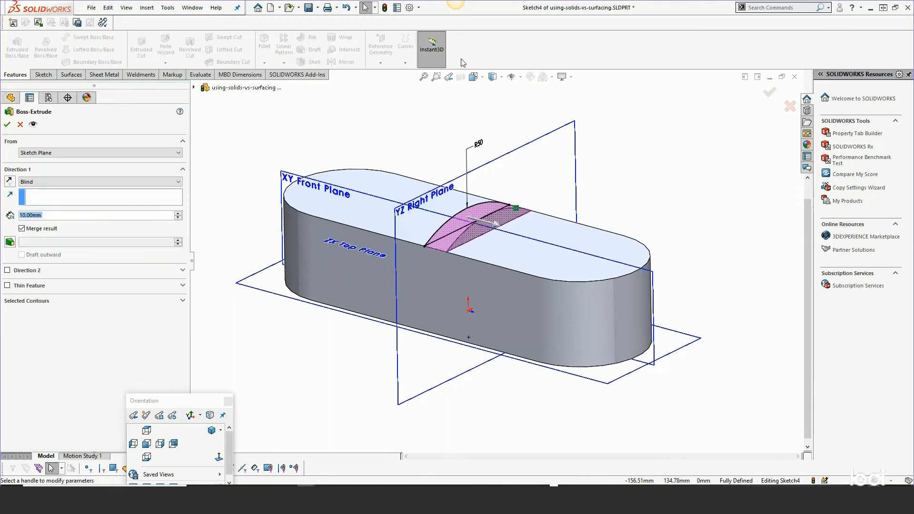
click(41, 183)
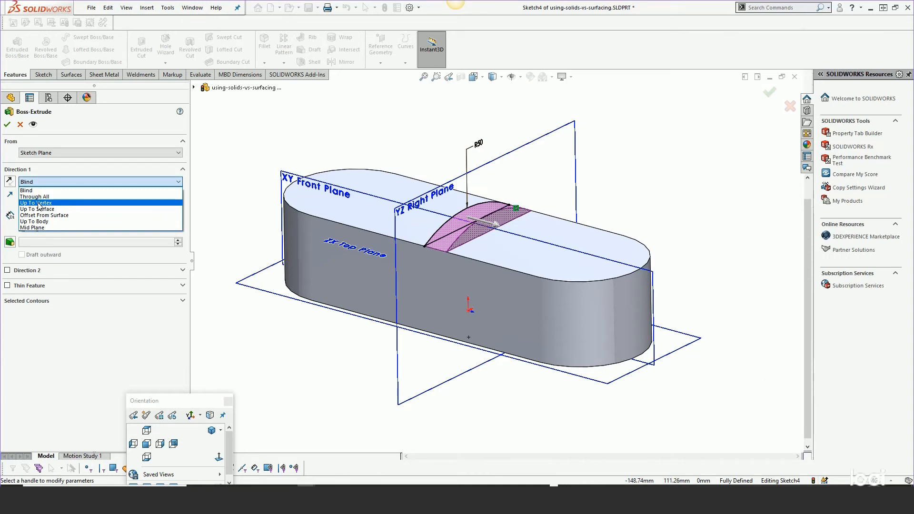
click(38, 202)
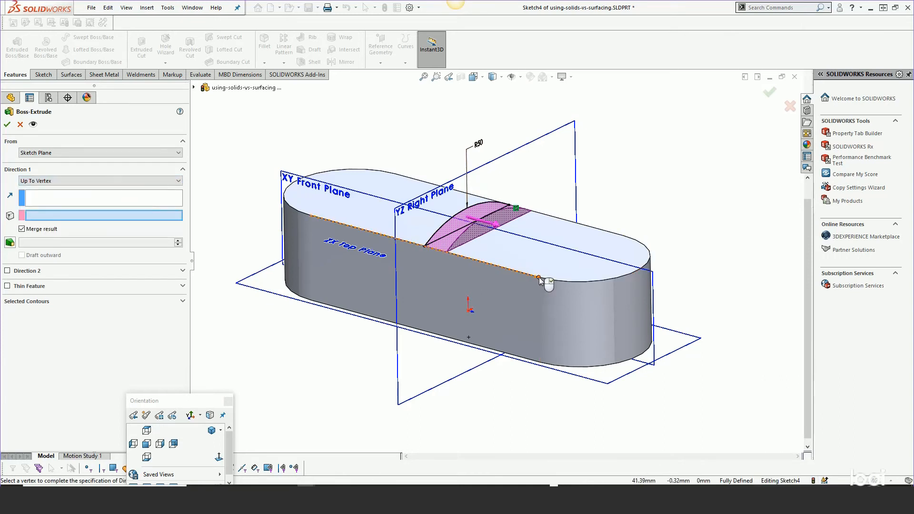
click(539, 278)
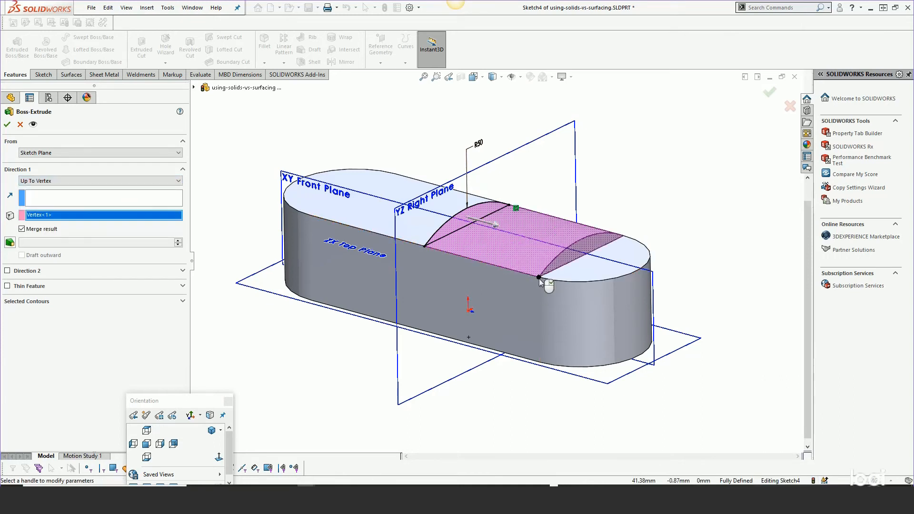
- Add Direction 2 Up To Vertex at the opposite end of the straight edge and complete the extrusion
click(7, 269)
click(31, 282)
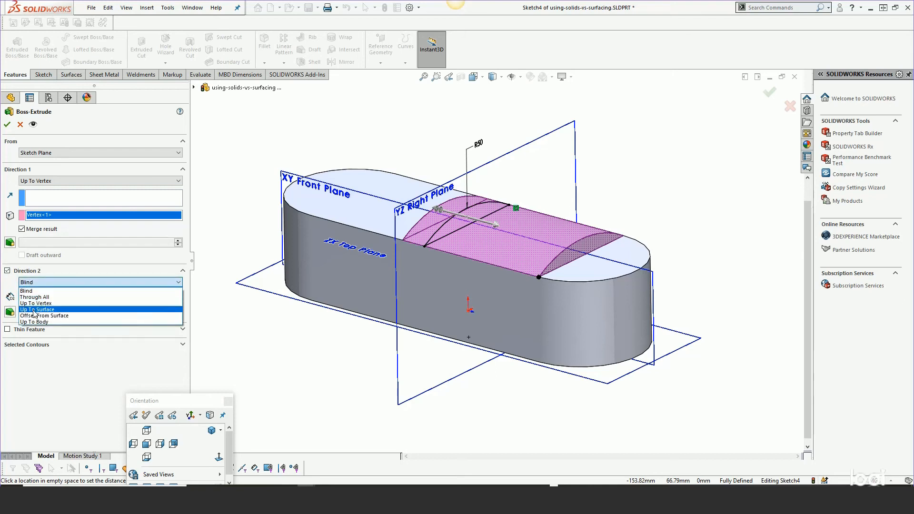
click(36, 303)
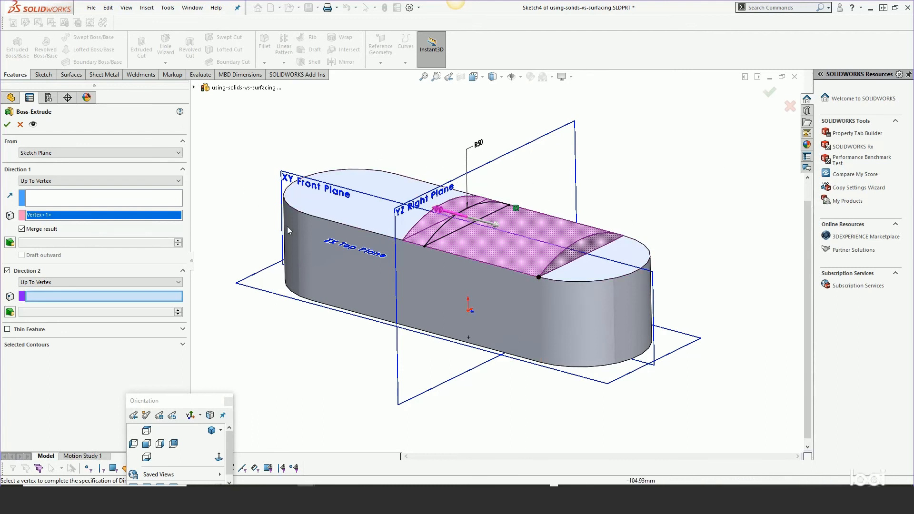
click(311, 217)
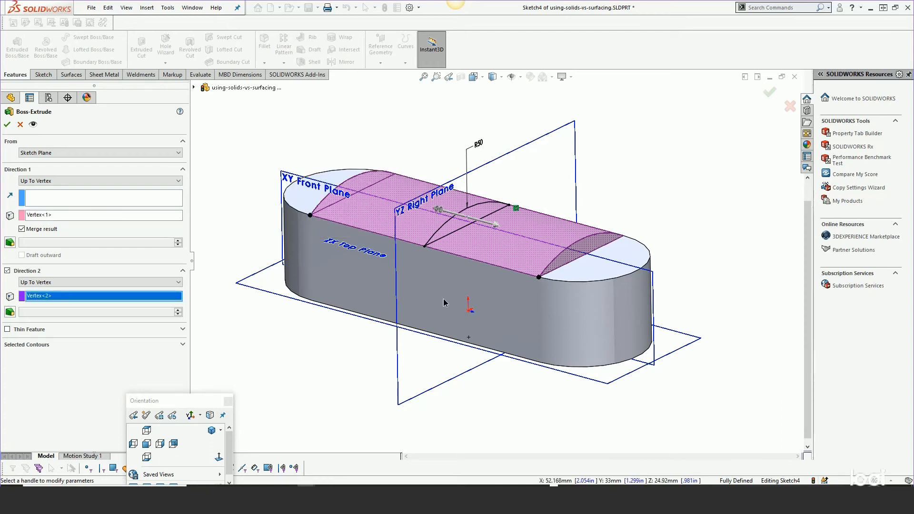
middle_drag(443, 303, 532, 294)
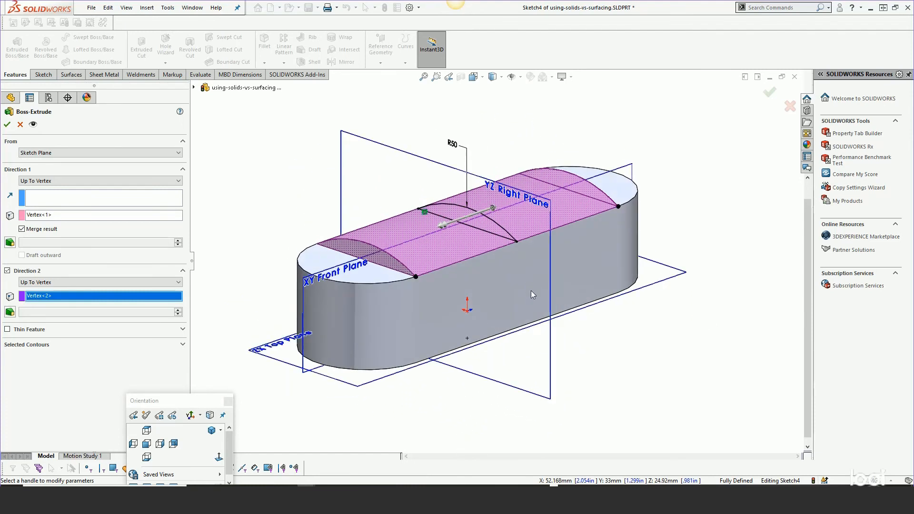
click(8, 125)
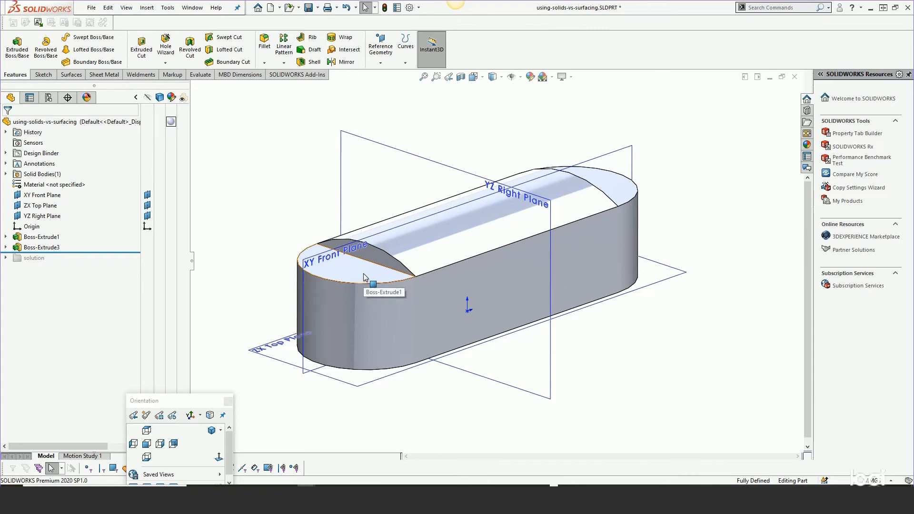
- Start a sketch on the crown's flat segment-shaped end face and convert the face's edges into sketch entities
scroll(390, 254, down, 3)
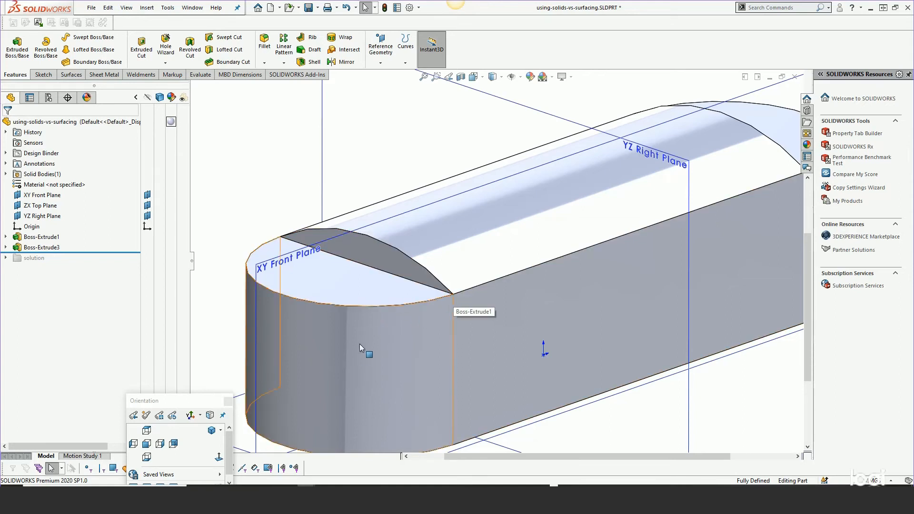
scroll(355, 355, up, 2)
mouse_move(414, 333)
middle_down()
mouse_move(414, 347)
mouse_move(414, 336)
middle_up()
key(Escape)
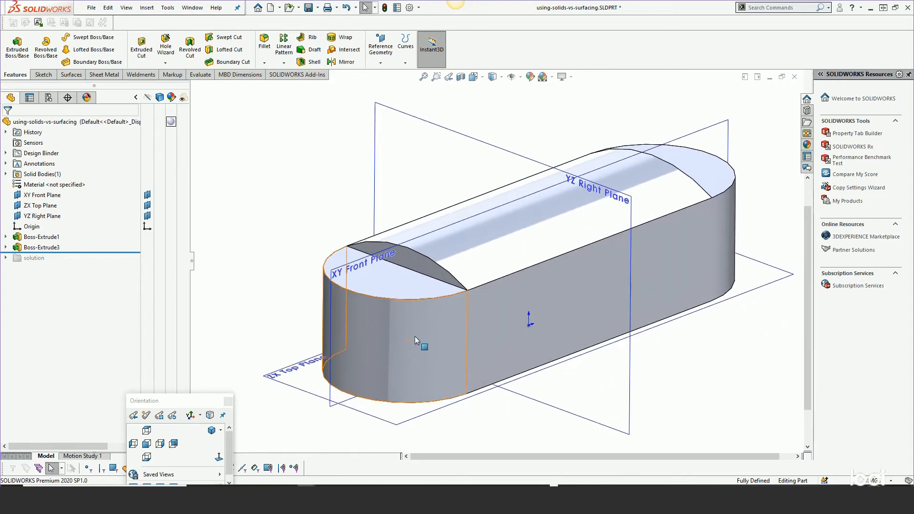
click(409, 261)
click(452, 228)
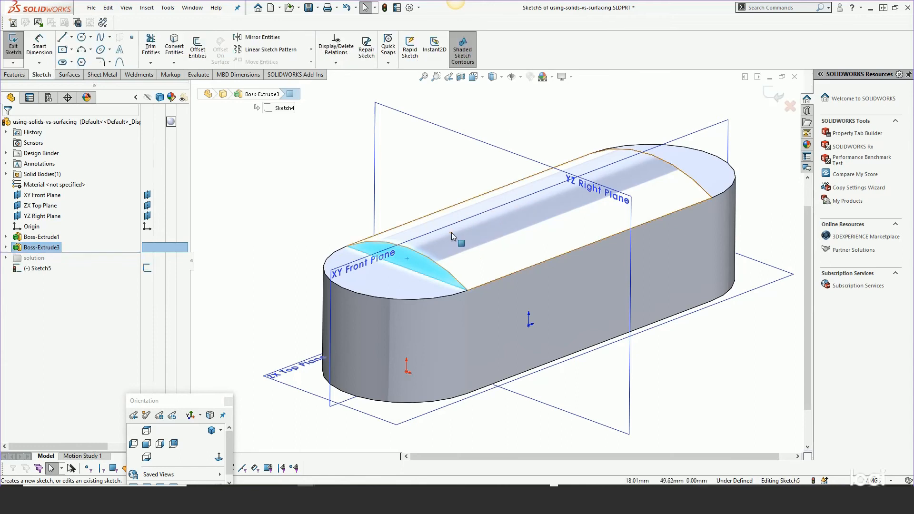
click(174, 44)
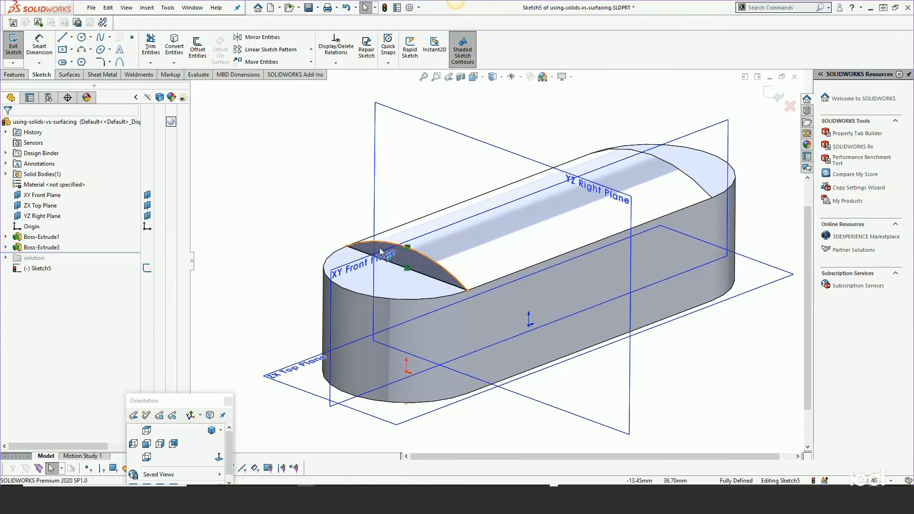
- Delete the On Edge relation from the straight bottom line of the converted profile
click(393, 263)
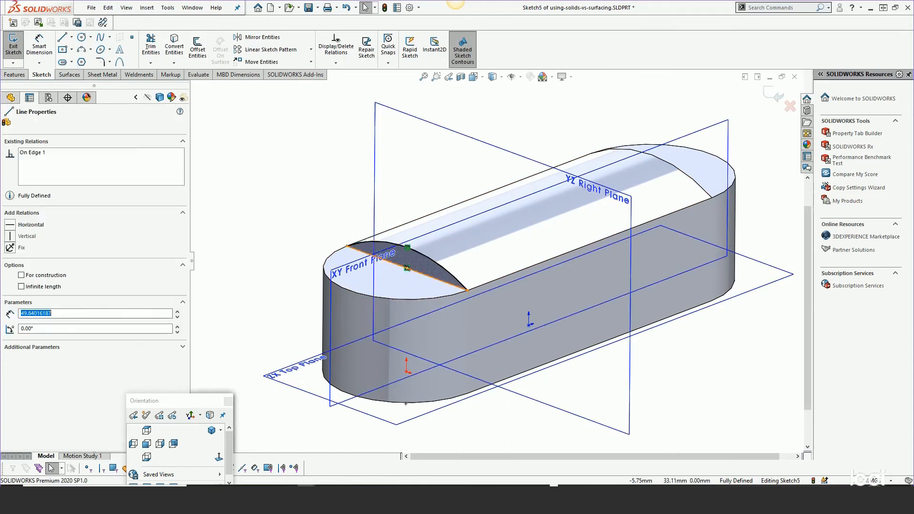
click(407, 268)
key(Delete)
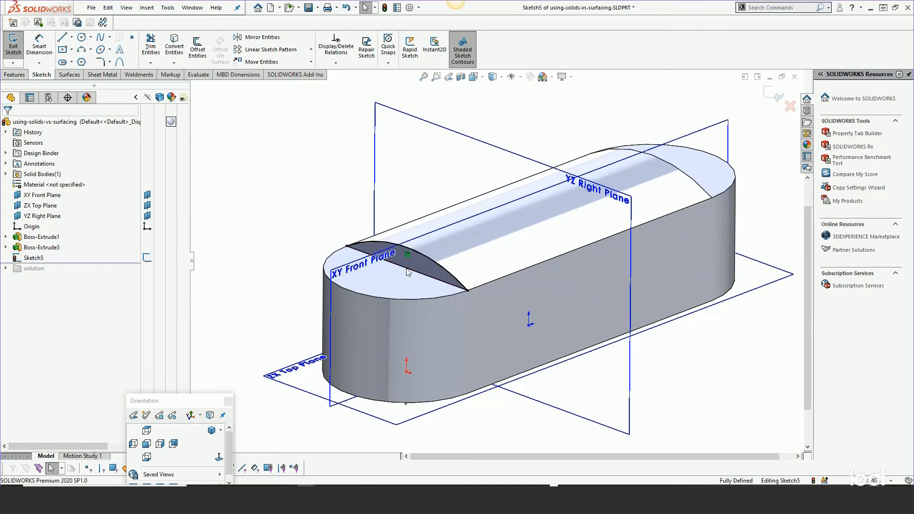
click(407, 270)
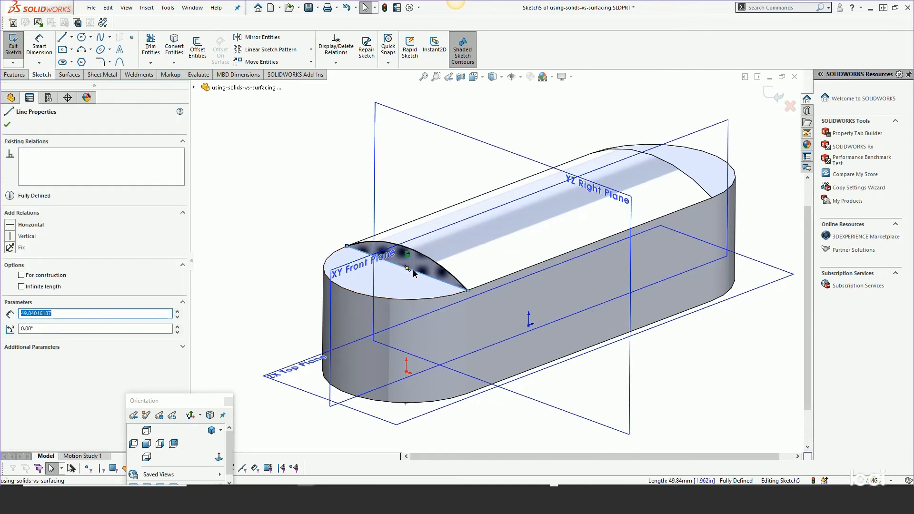
key(Escape)
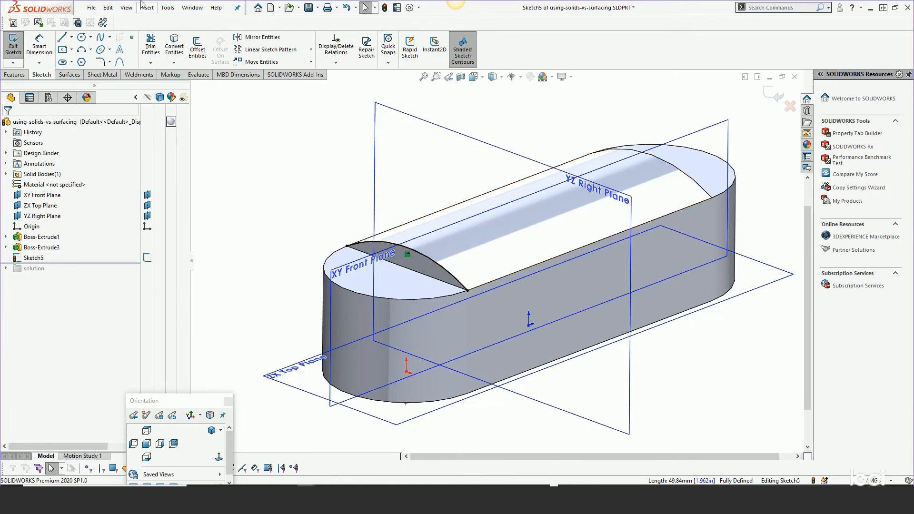
- Draw a horizontal centerline about 30 mm long from the arc's centre point below the block
click(71, 38)
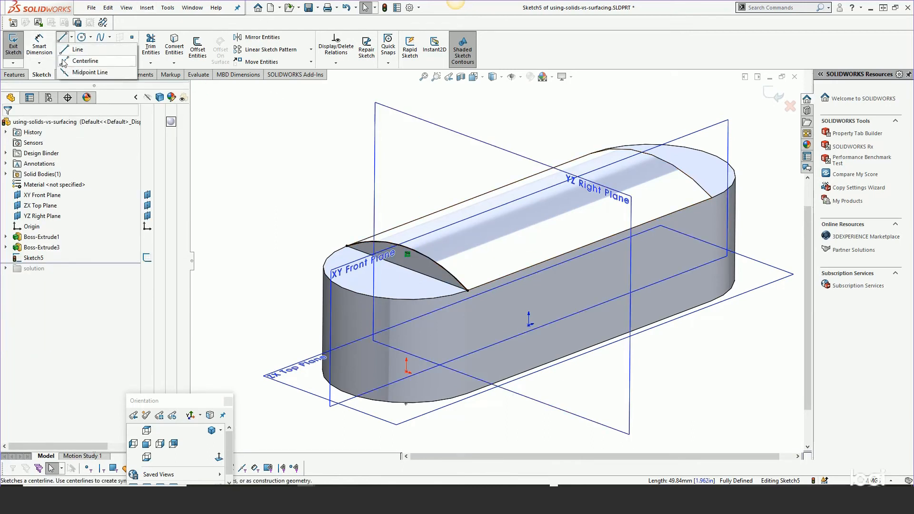
click(63, 61)
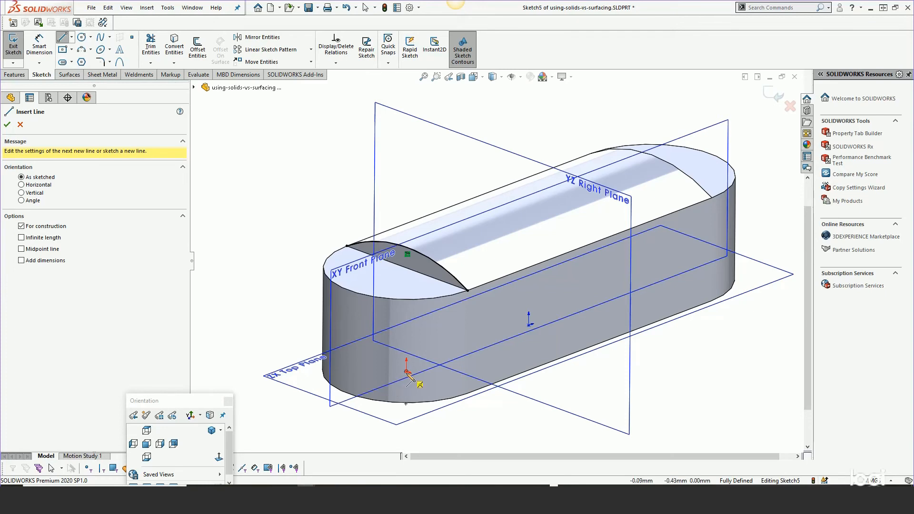
middle_drag(447, 395, 446, 367)
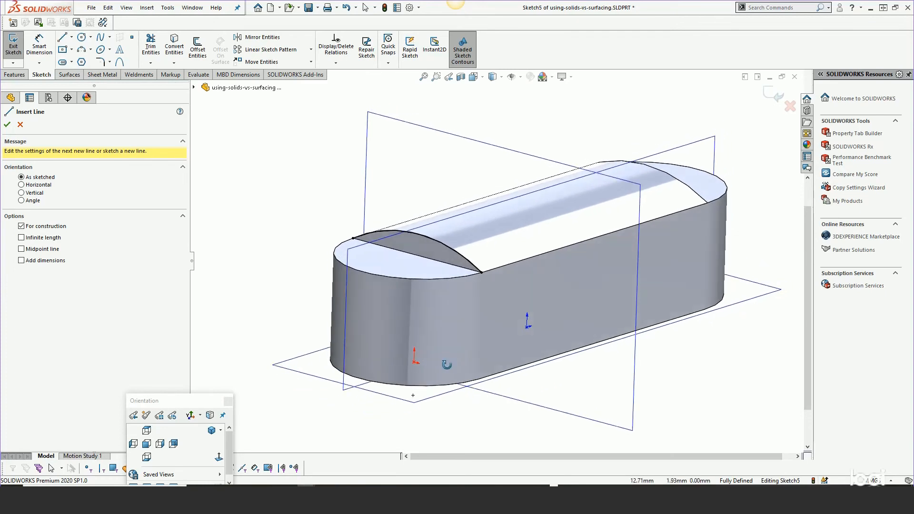
click(412, 396)
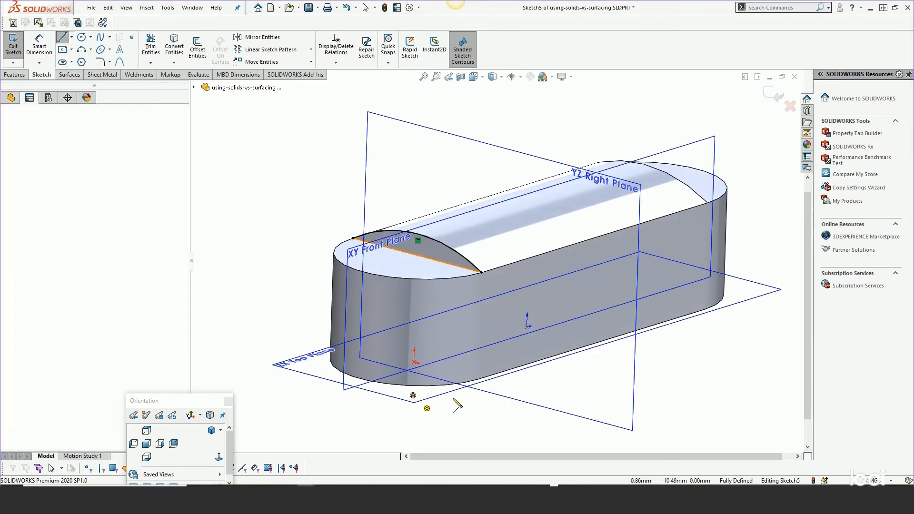
click(490, 416)
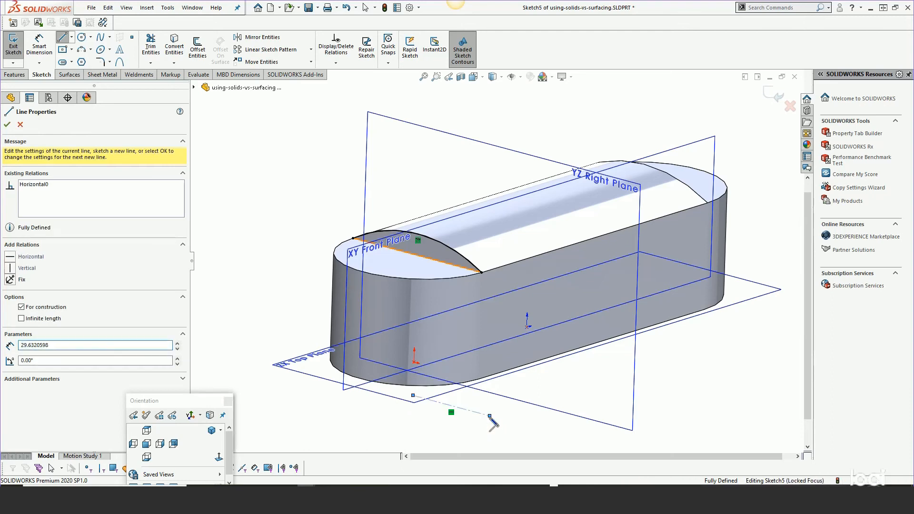
- Create a revolved surface from the arc profile, 15 degrees about the horizontal centerline
right_click(490, 415)
click(515, 400)
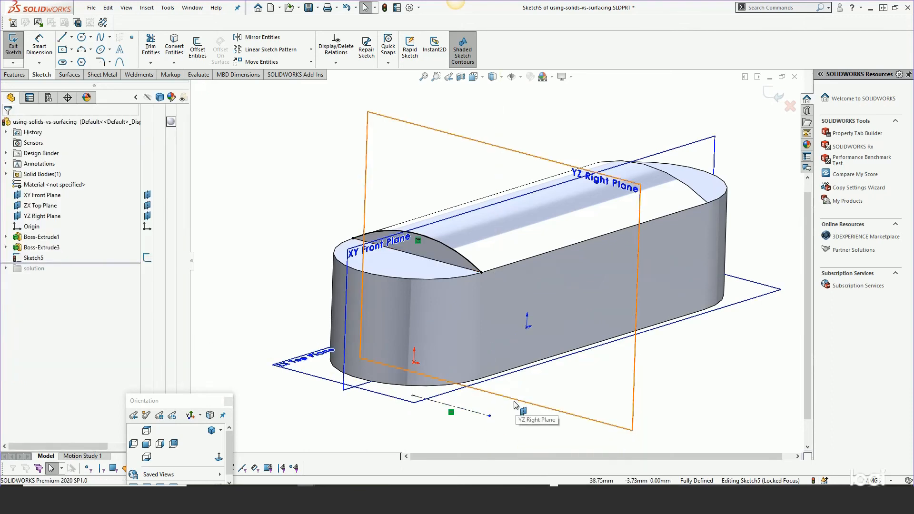
click(65, 74)
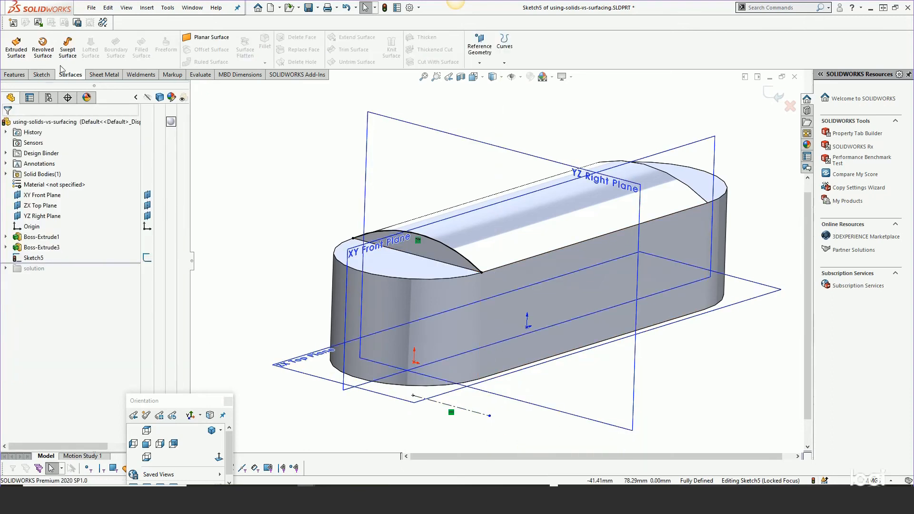
click(17, 47)
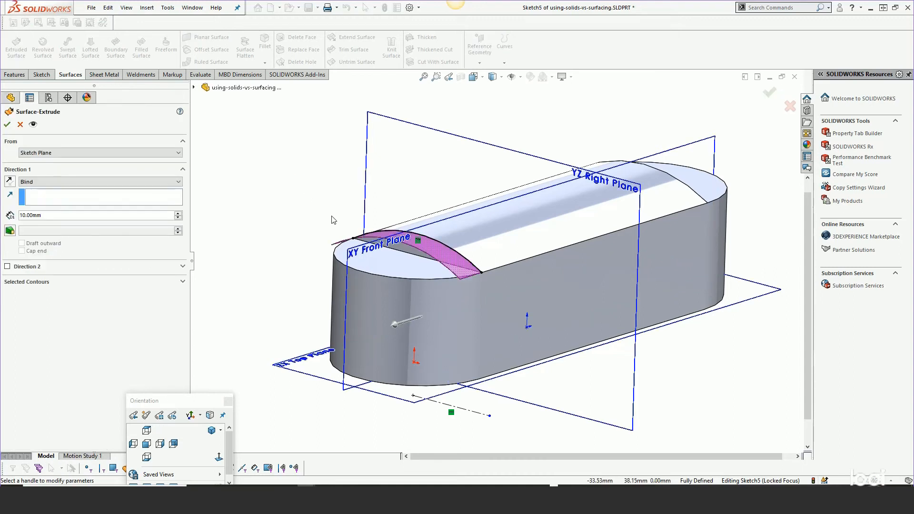
click(20, 124)
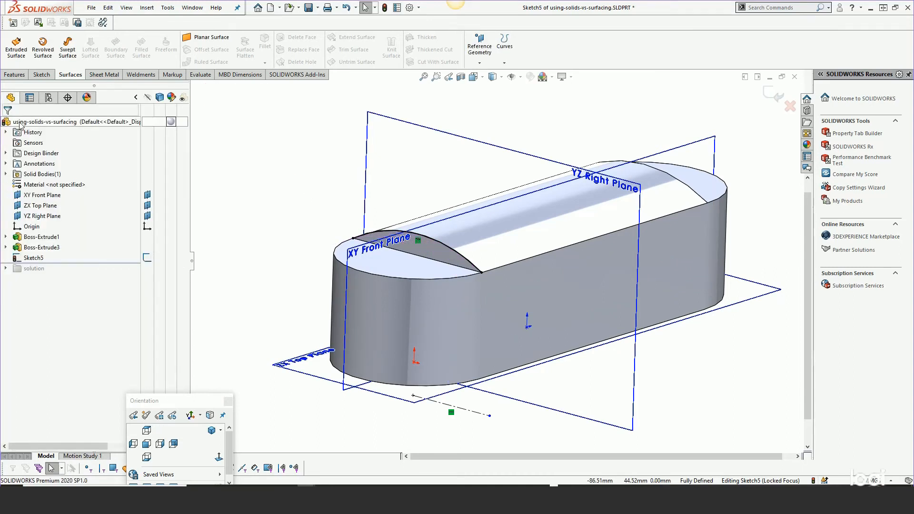
click(41, 51)
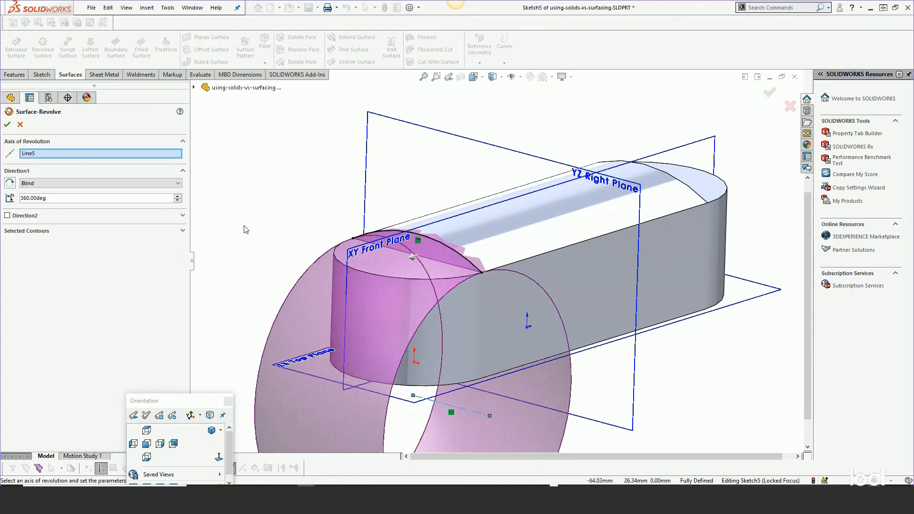
click(56, 197)
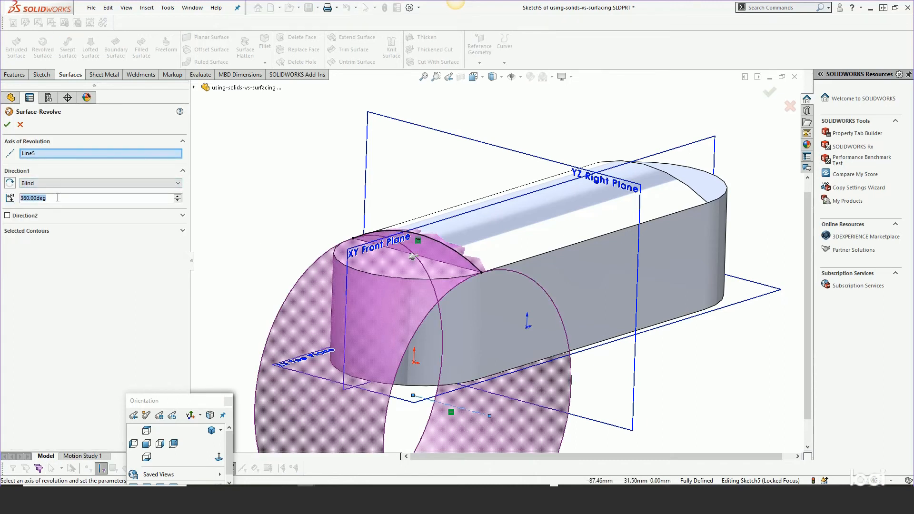
text(15)
key(Return)
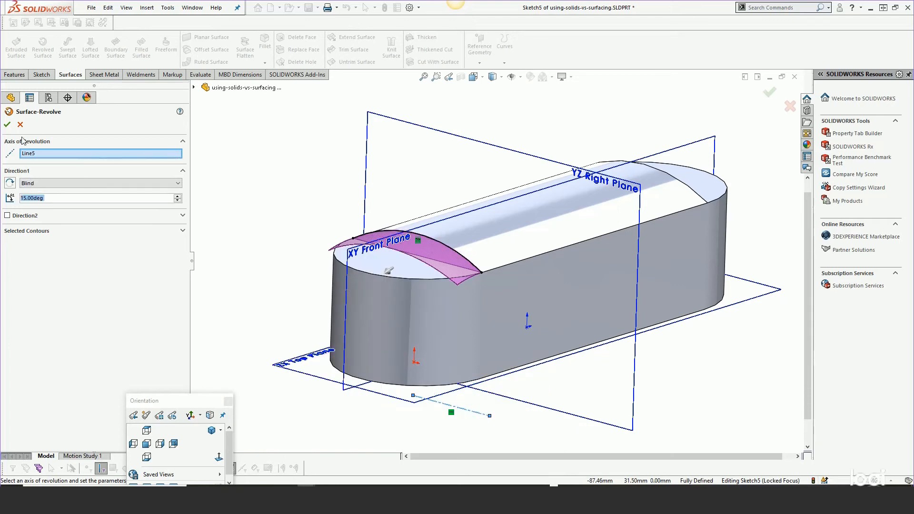
click(7, 125)
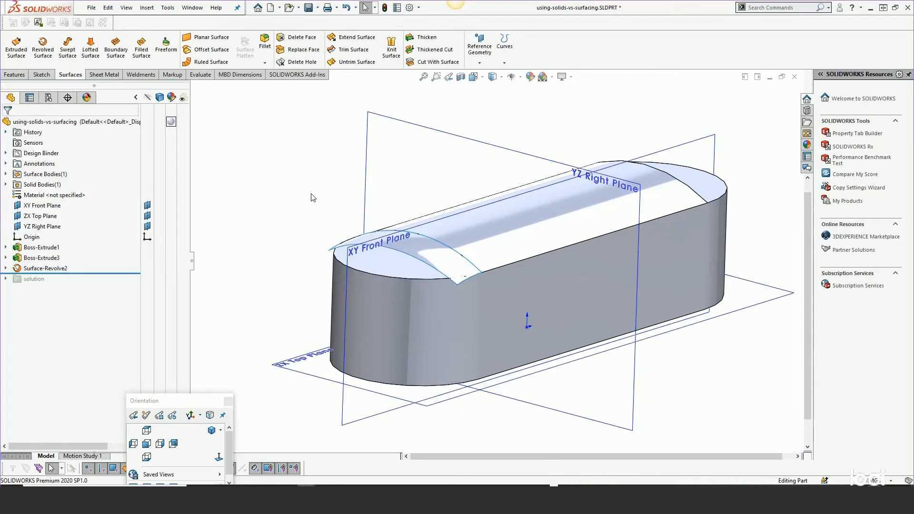
- Replace the block's flat near rounded end face with the revolved surface
scroll(474, 344, down, 5)
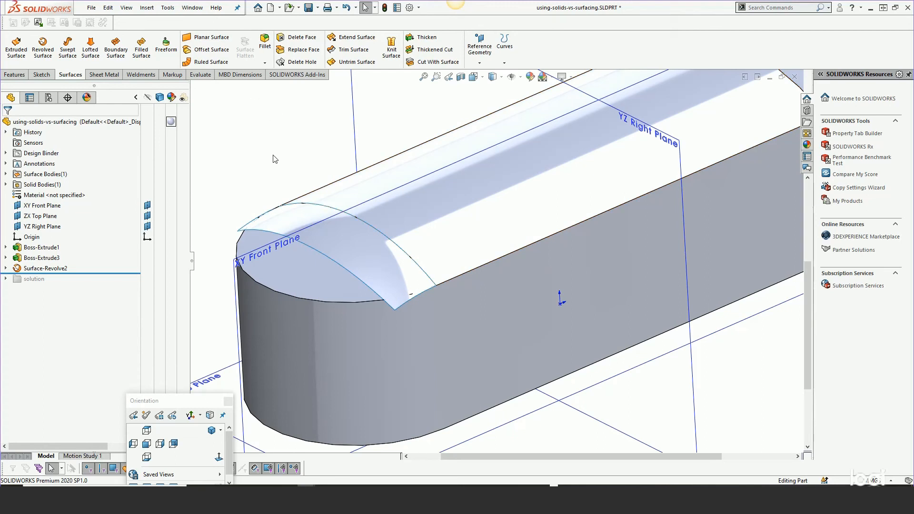
click(54, 269)
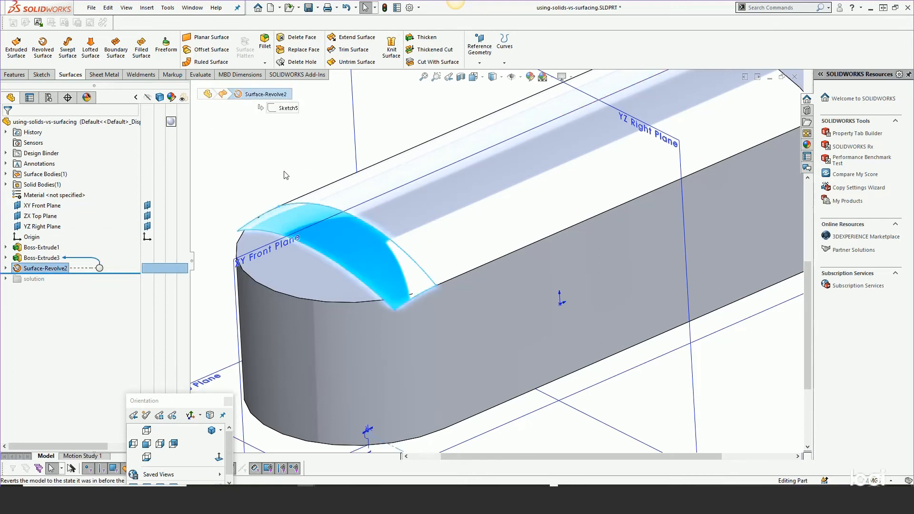
key(s)
click(292, 206)
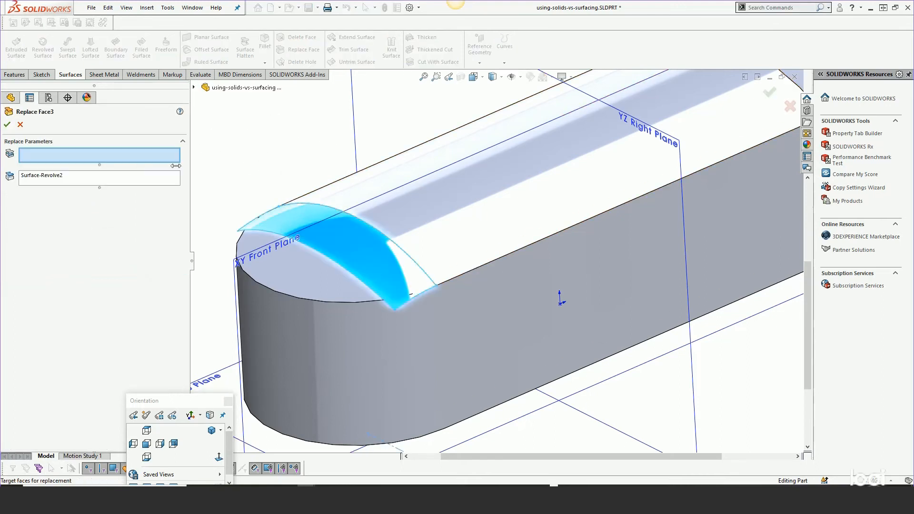
click(303, 274)
right_click(301, 273)
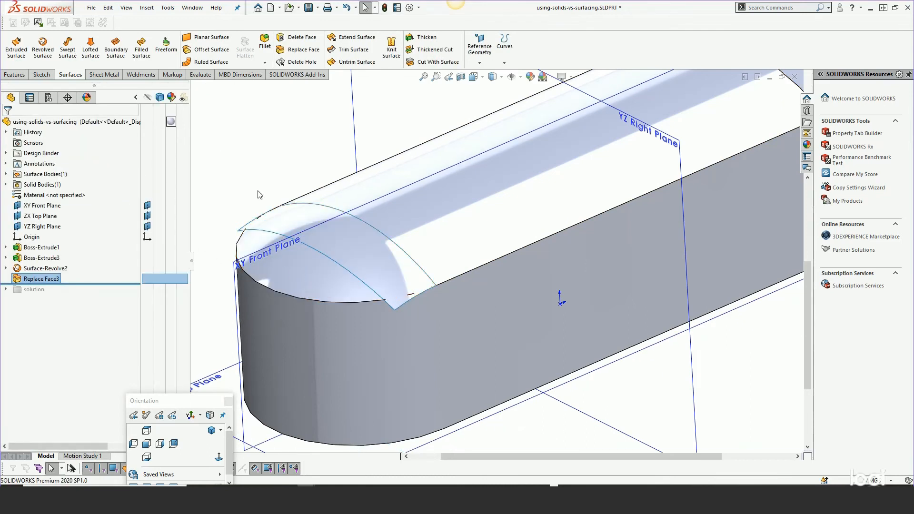
- Hide the revolved surface body at the near end of the block
click(401, 307)
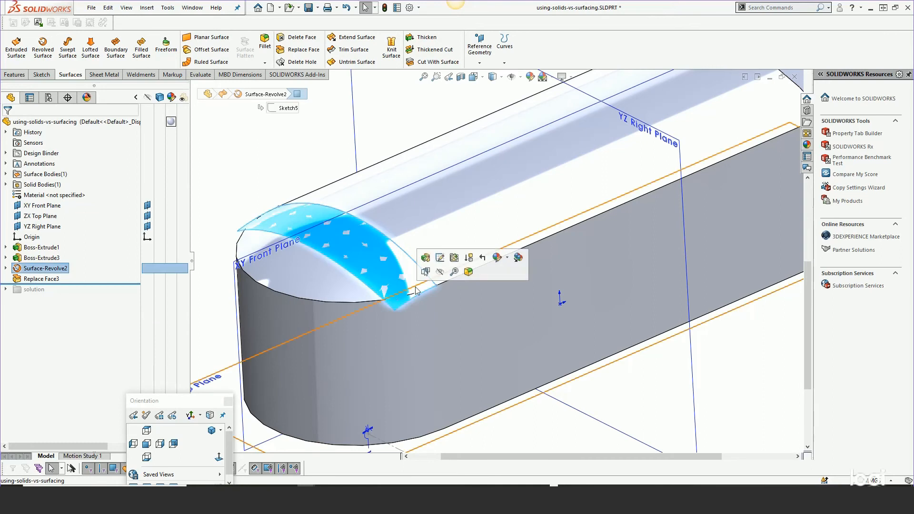
click(441, 270)
key(f)
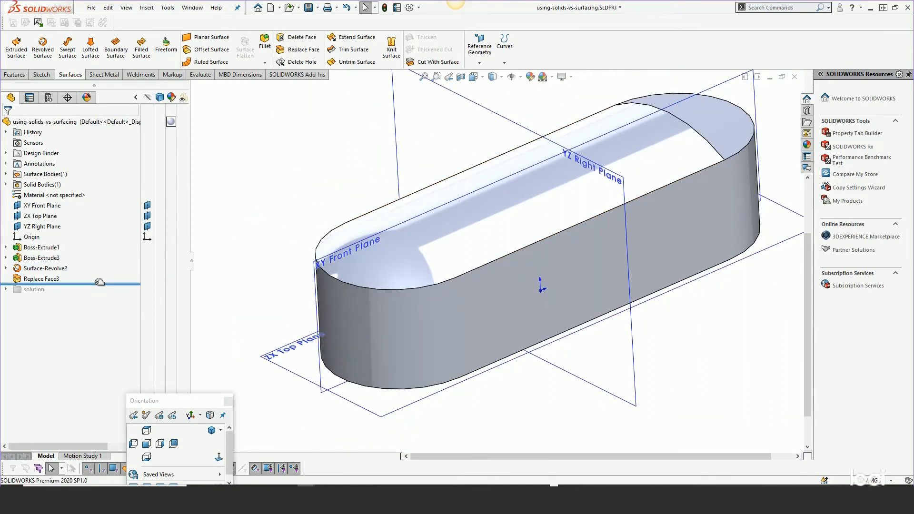
- Roll the feature history back to just before the Replace Face feature
drag(93, 284, 93, 274)
click(58, 269)
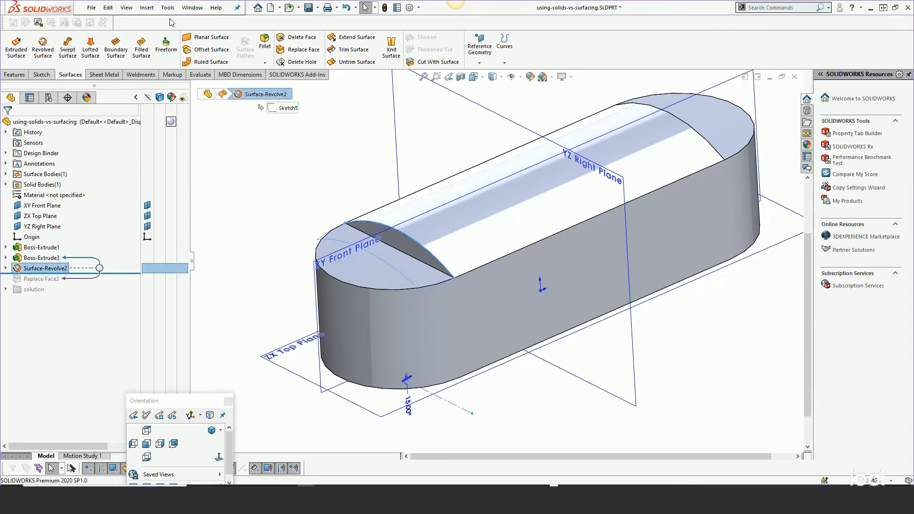
click(145, 9)
click(313, 166)
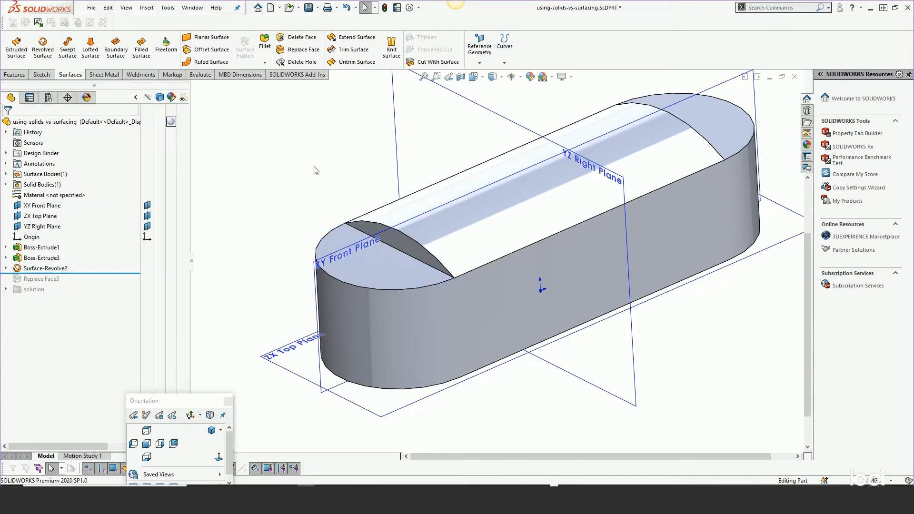
- Mirror the revolved surface body about the YZ Right Plane to the far end of the block
click(5, 174)
click(53, 184)
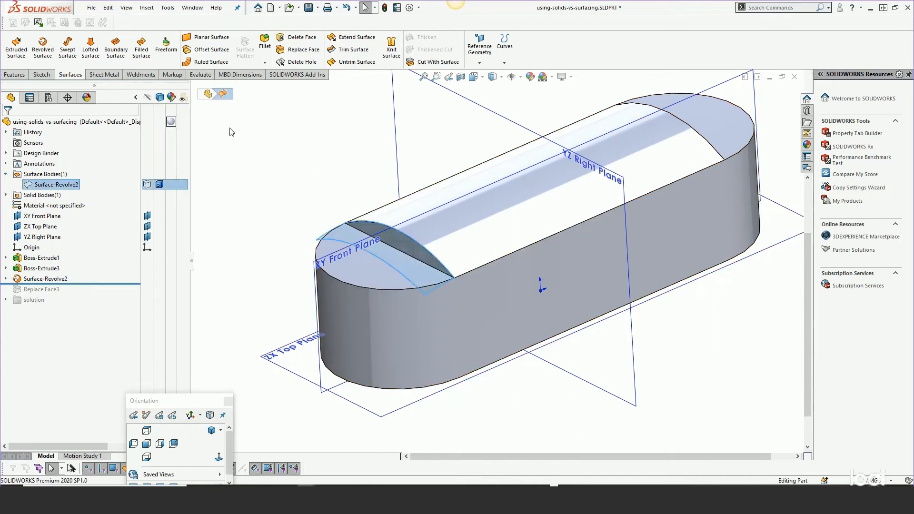
click(147, 9)
mouse_move(223, 57)
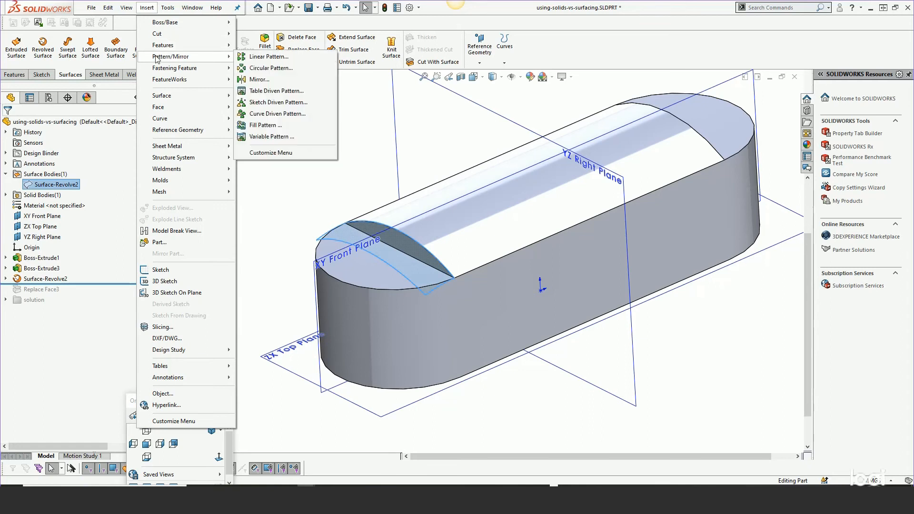
click(260, 79)
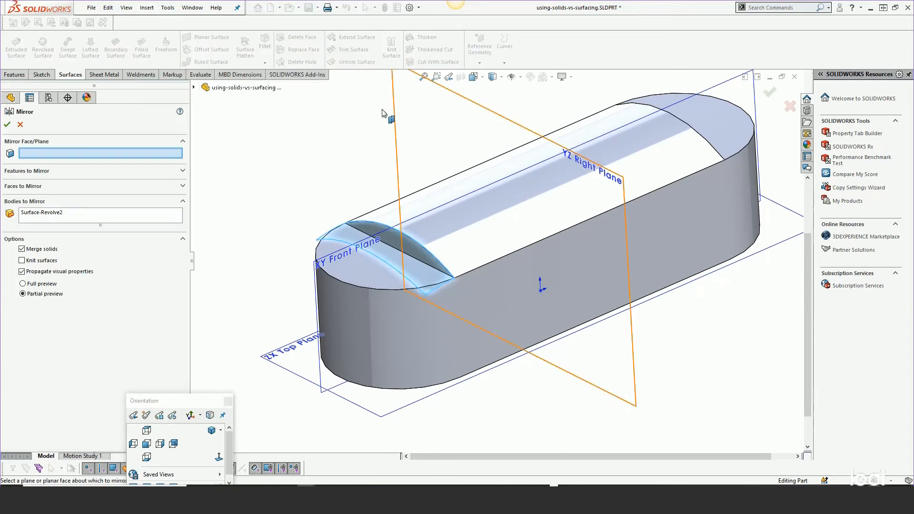
click(495, 115)
right_click(495, 114)
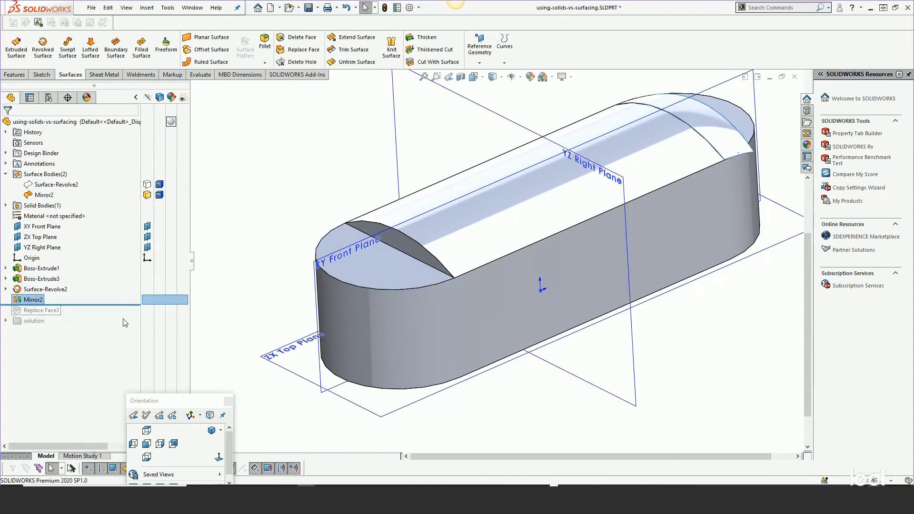
- Roll the history forward past the first Replace Face and replace the flat far rounded end face with the mirrored surface
drag(102, 305, 101, 315)
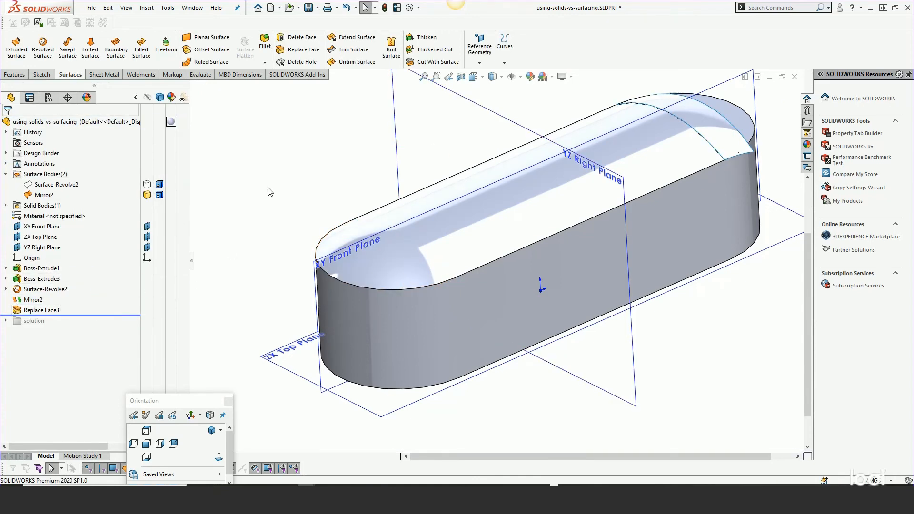
click(33, 299)
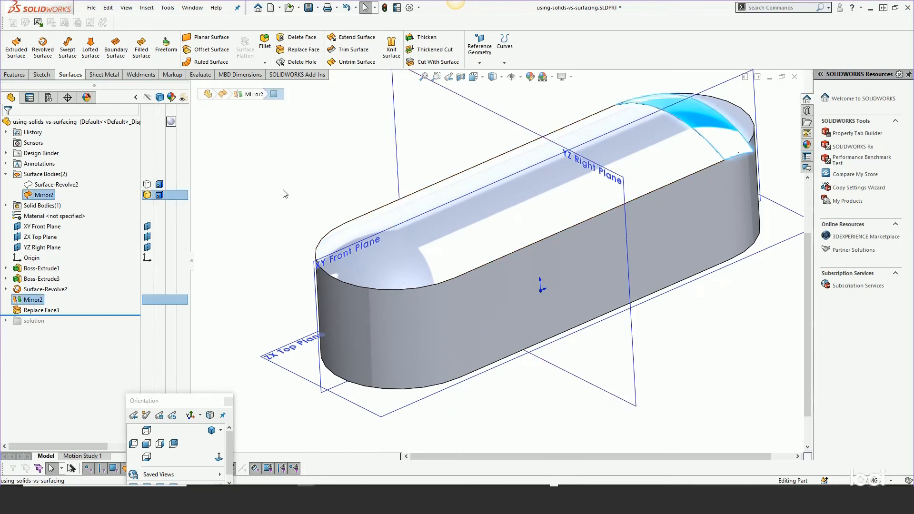
key(s)
click(291, 222)
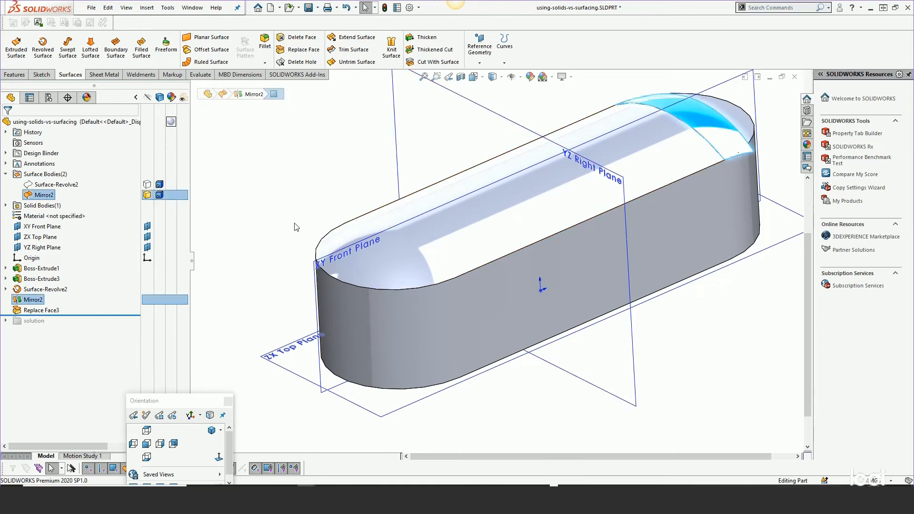
click(733, 117)
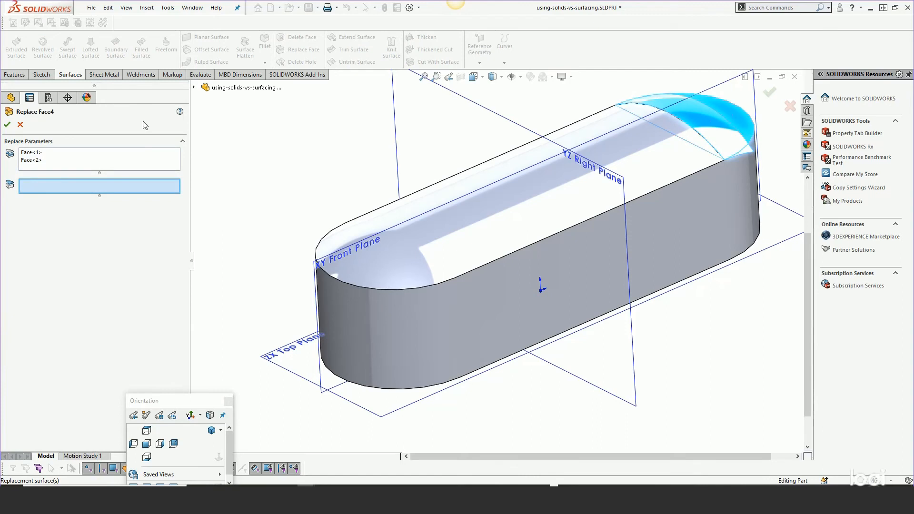
right_click(93, 164)
click(107, 170)
click(72, 159)
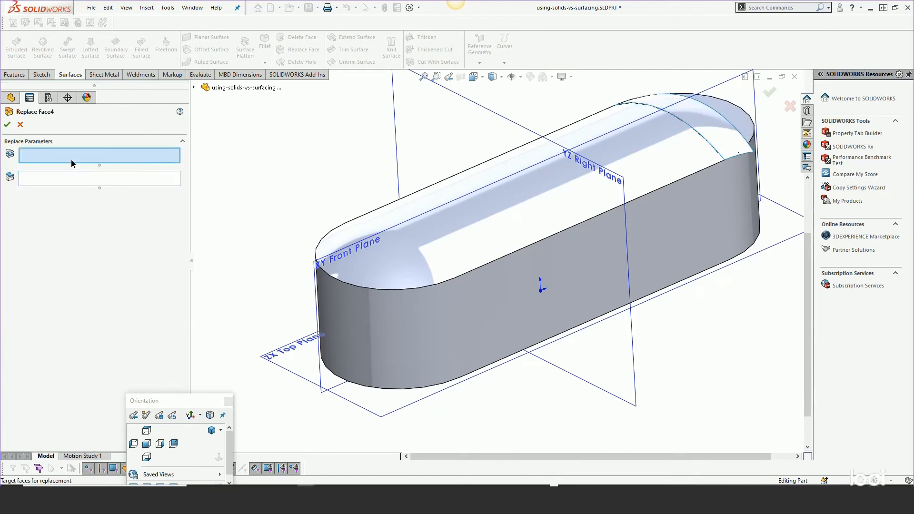
click(553, 169)
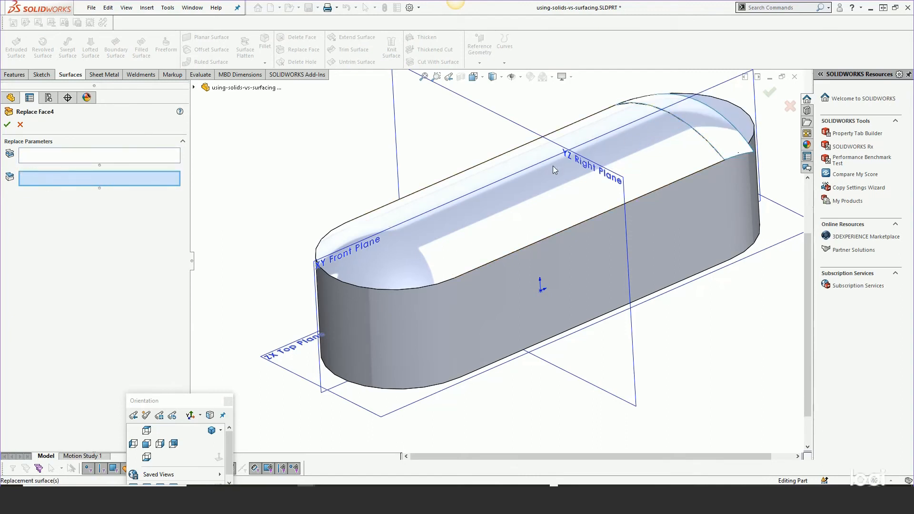
click(699, 128)
click(129, 153)
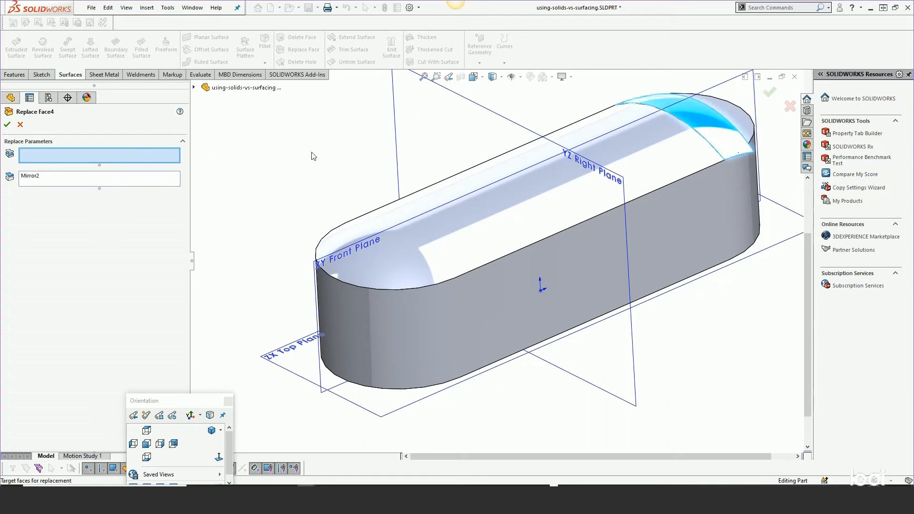
click(736, 122)
key(Return)
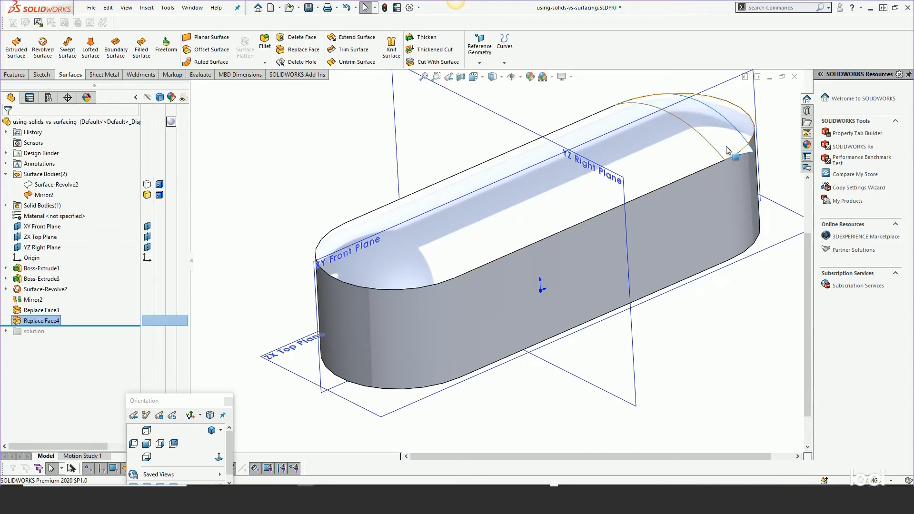
- Hide the mirrored surface body at the far end of the block
click(36, 196)
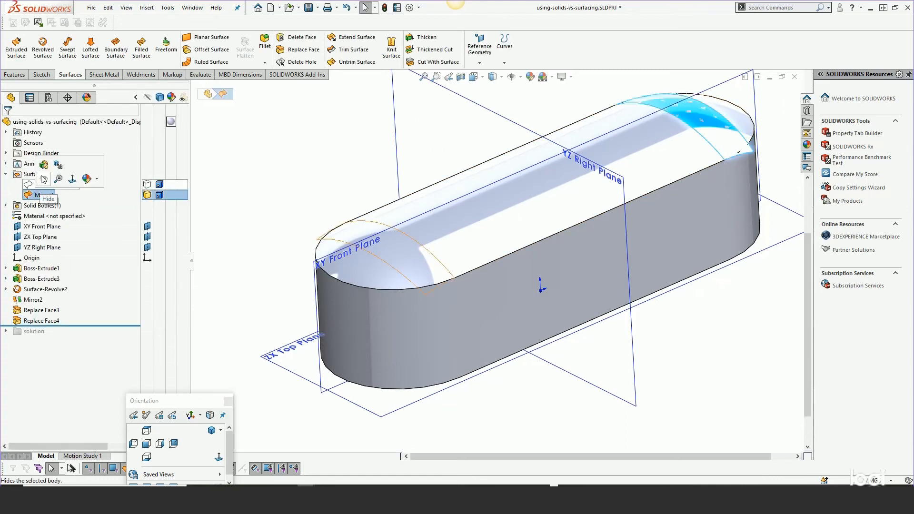
click(42, 178)
scroll(474, 299, up, 3)
middle_drag(474, 299, 390, 298)
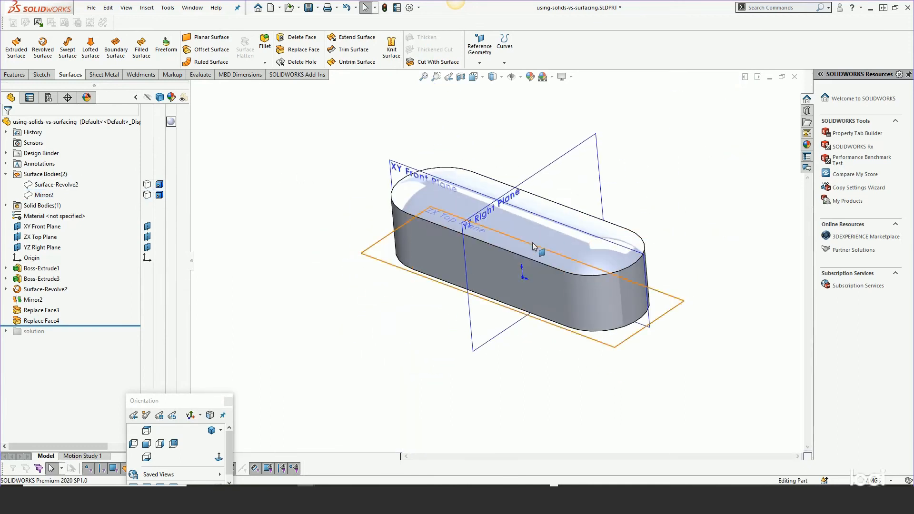
scroll(595, 207, down, 2)
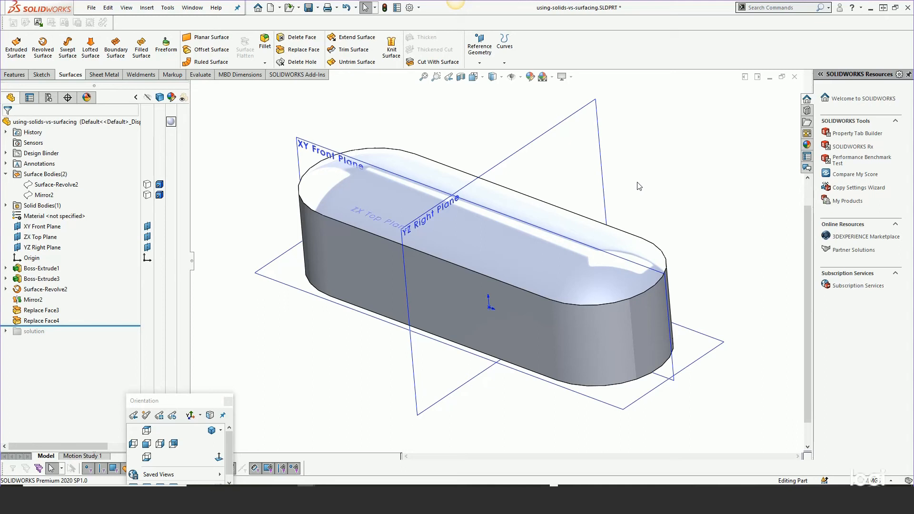
mouse_move(638, 189)
middle_down()
mouse_move(657, 162)
mouse_move(637, 196)
middle_up()
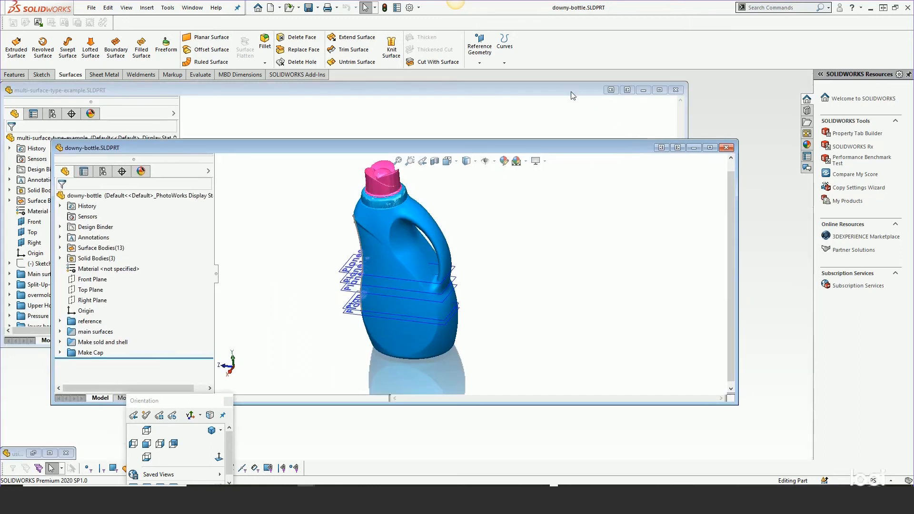
- Bring the multi-surface-type-example.SLDPRT part to the front and enlarge its window to view the model
click(573, 95)
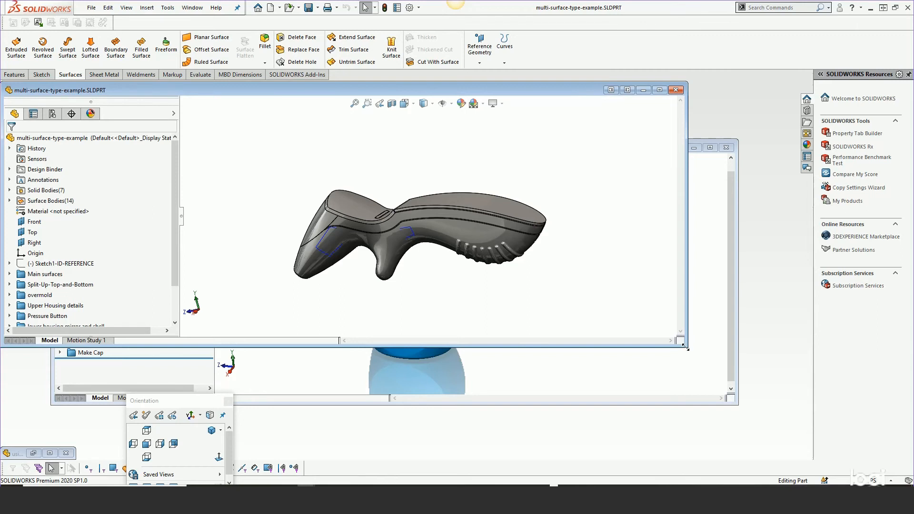
drag(684, 348, 809, 459)
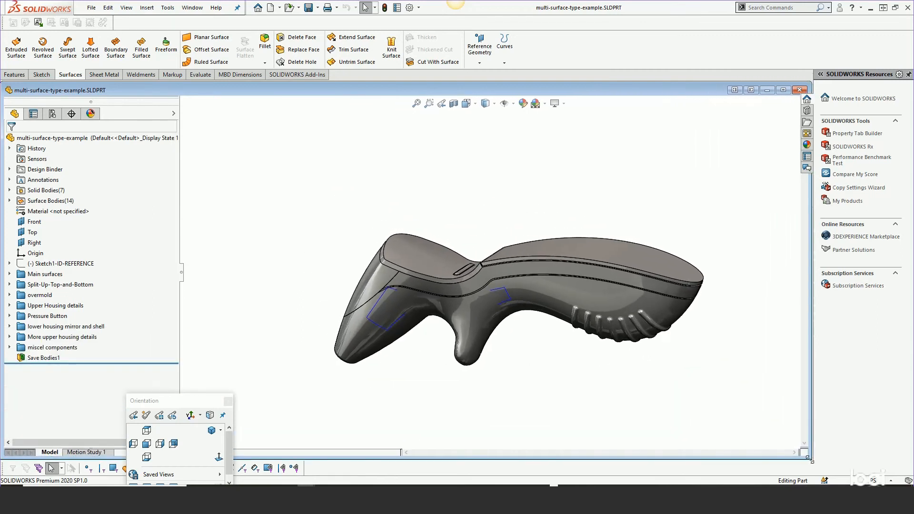
scroll(574, 292, down, 2)
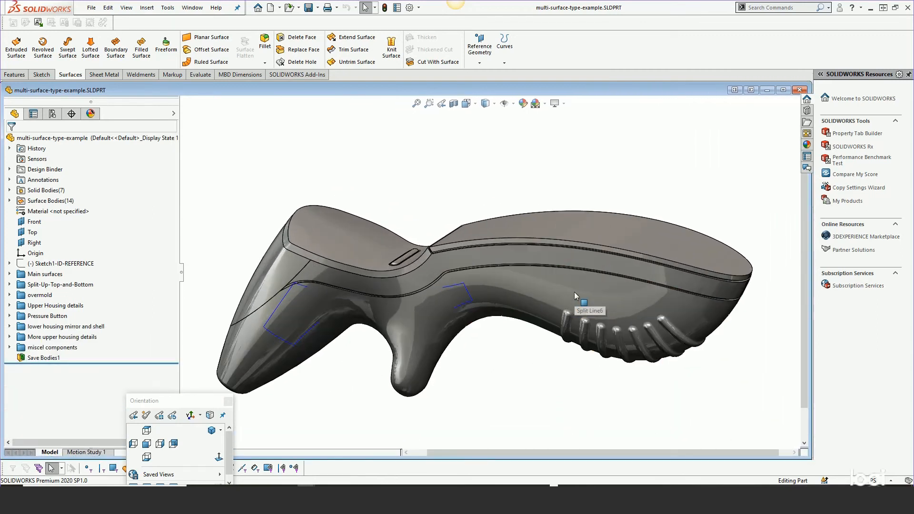
- Roll the part's history back to just before the Alternative curve network for boundary folder inside Main surfaces
middle_drag(575, 294, 557, 195)
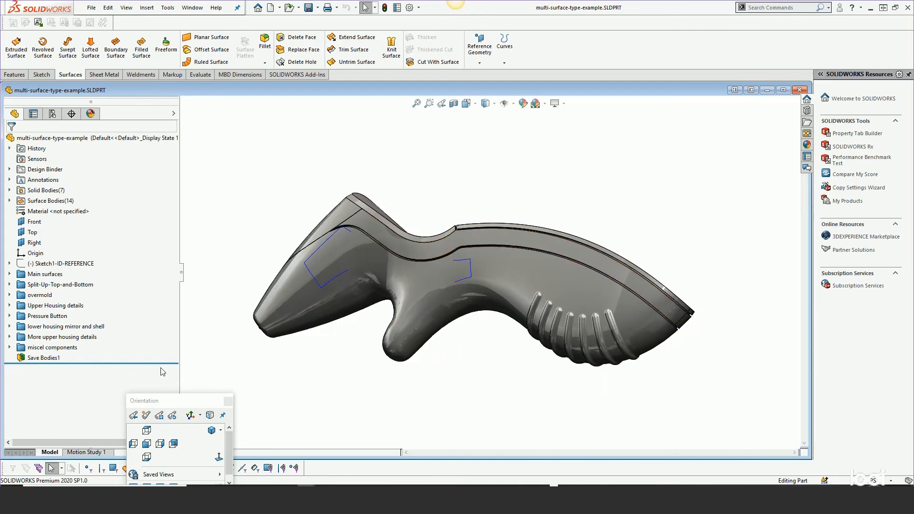
drag(117, 363, 111, 278)
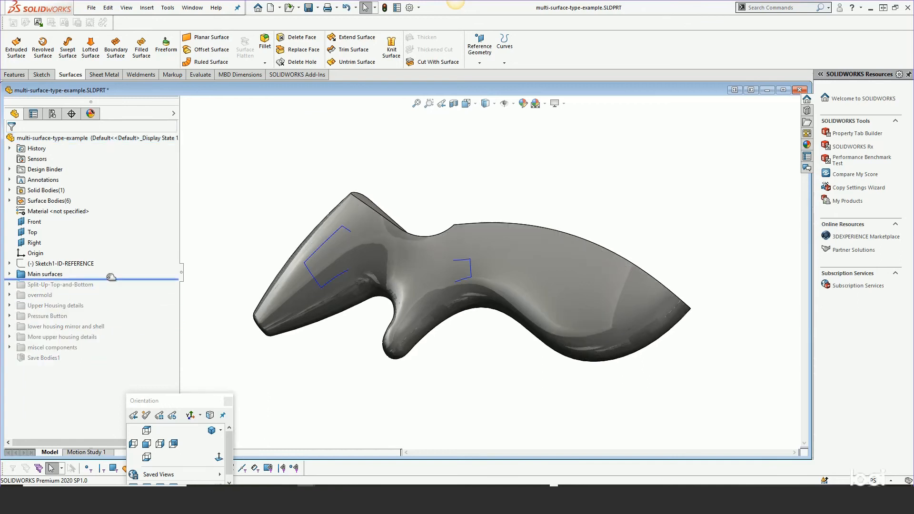
click(10, 274)
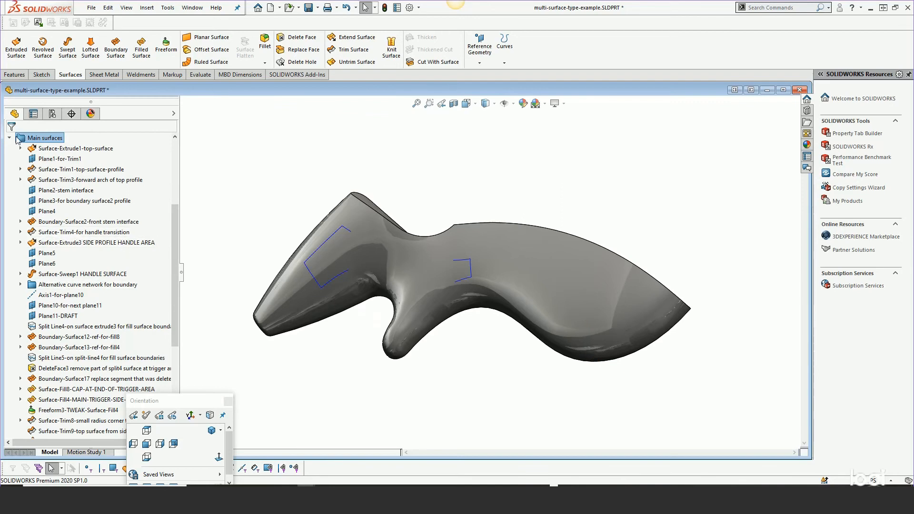
right_click(64, 284)
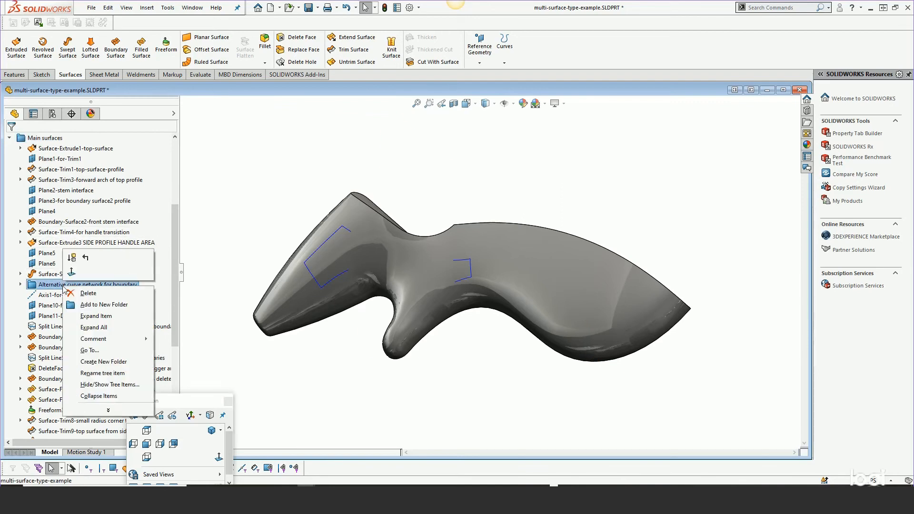
click(85, 259)
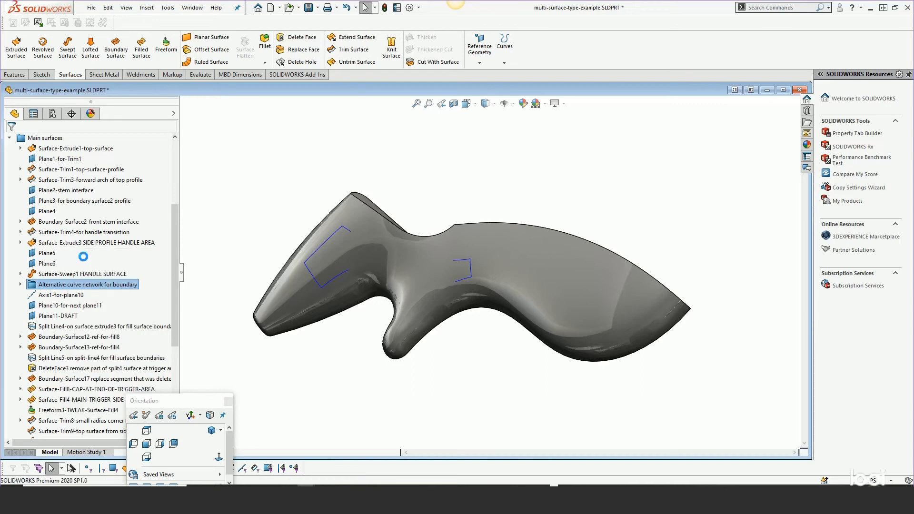
- Examine the front stem, side profile and swept handle surfaces from several angles, and identify the feature behind the handle surface
middle_drag(337, 177, 347, 135)
key(z)
key(z)
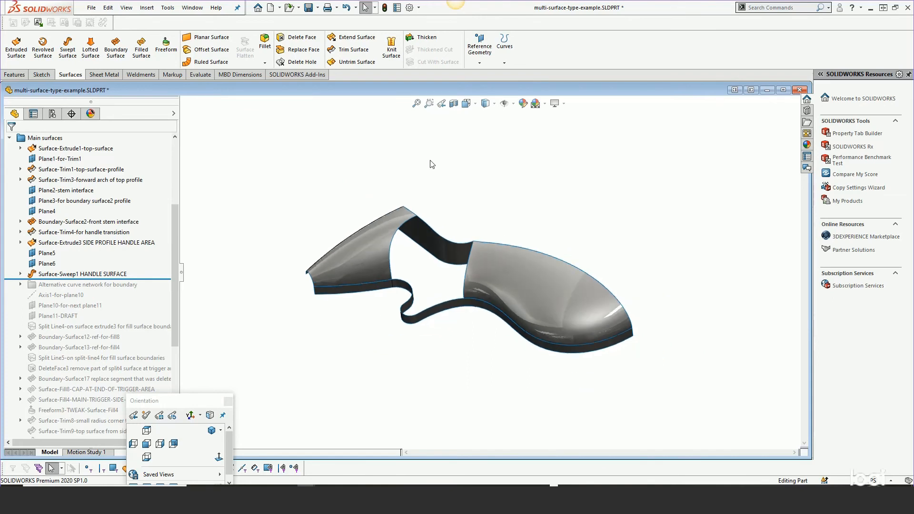
scroll(660, 336, down, 2)
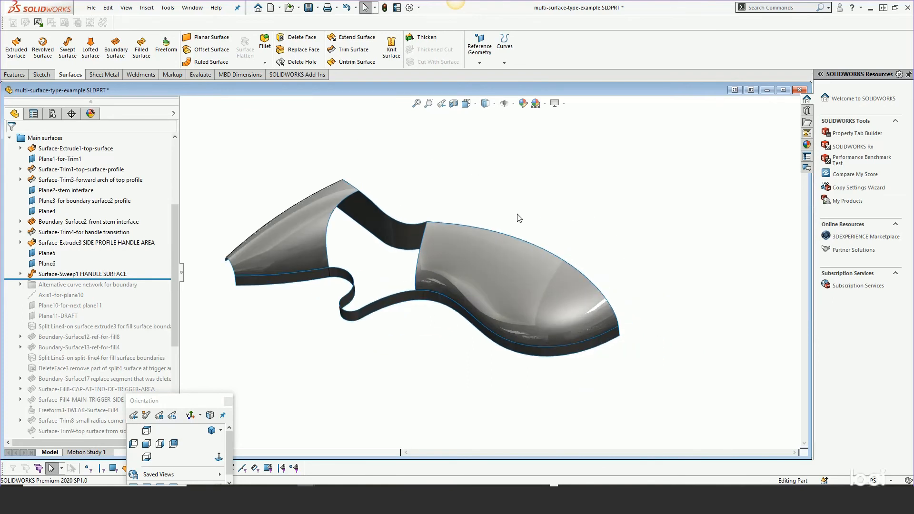
scroll(548, 296, down, 2)
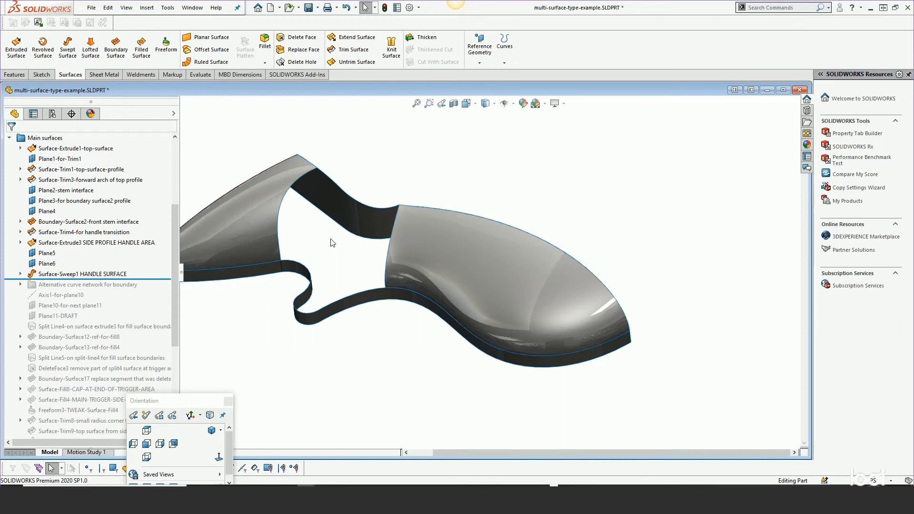
scroll(330, 239, up, 1)
middle_drag(331, 240, 345, 247)
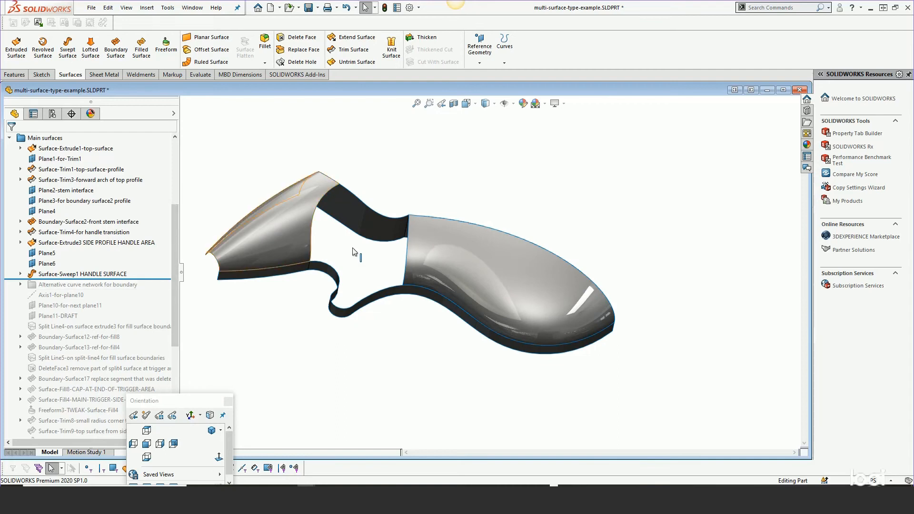
click(476, 262)
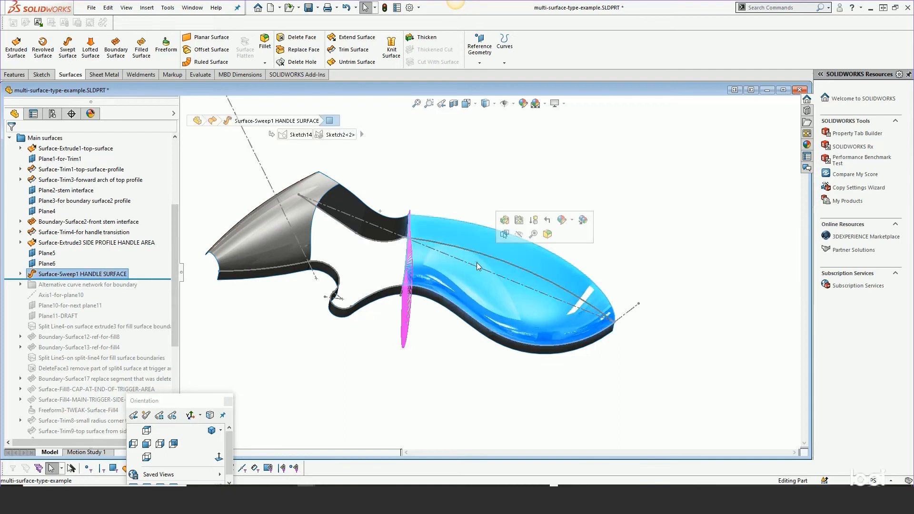
click(206, 175)
click(252, 234)
click(224, 181)
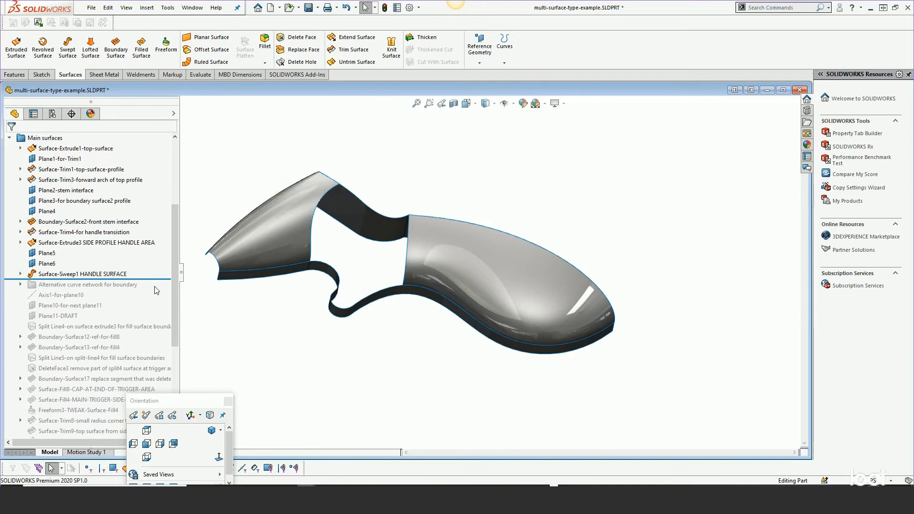
- Roll the history forward past the Surface-Fill4 main trigger side feature and inspect the fill between the front stem and handle surfaces
drag(148, 280, 93, 402)
click(372, 235)
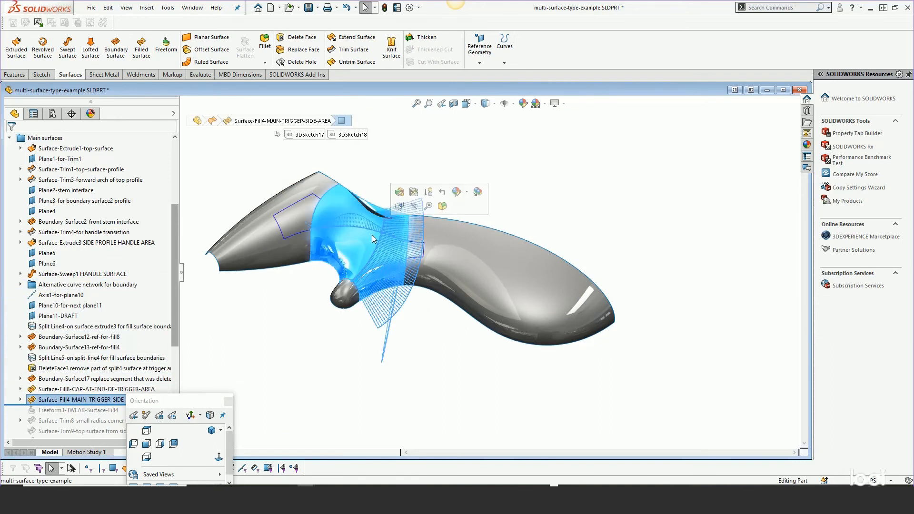
click(224, 249)
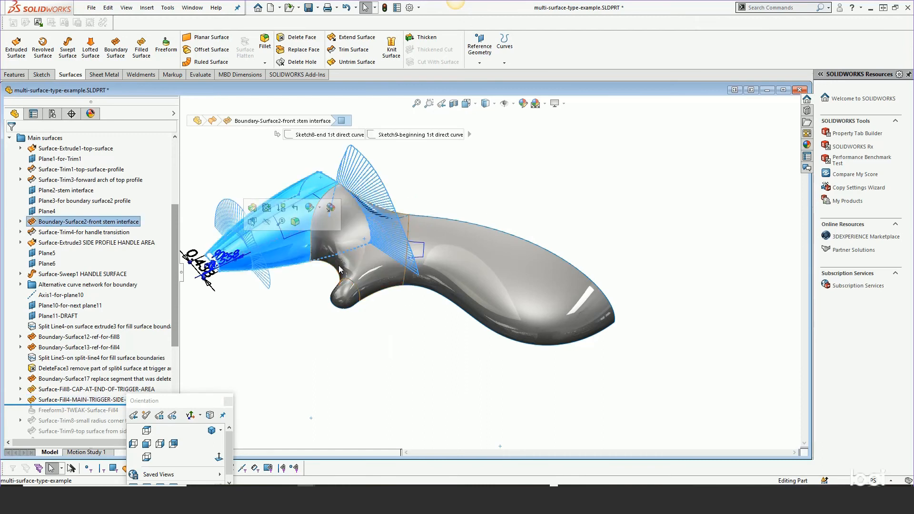
click(371, 259)
click(218, 339)
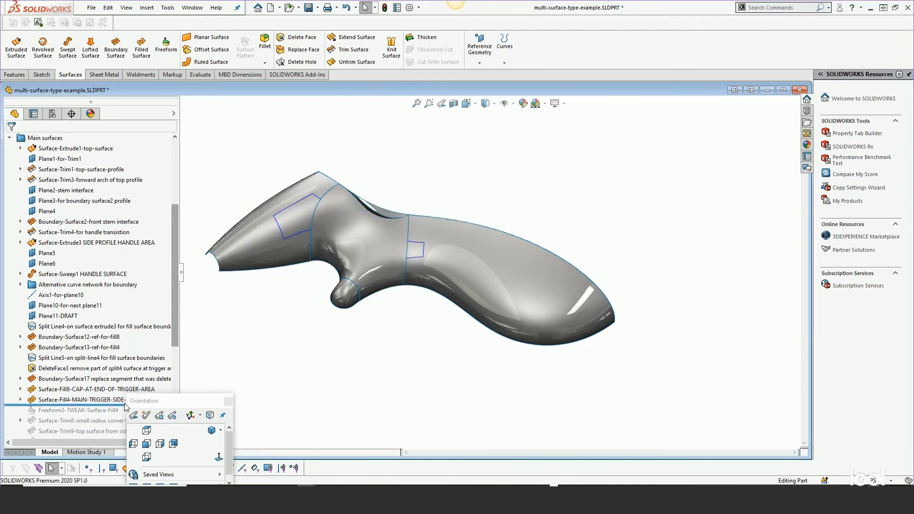
- Roll the history back to just below Surface-Sweep1 HANDLE SURFACE and examine the swept handle surface up close
drag(121, 403, 121, 276)
middle_drag(498, 263, 529, 267)
scroll(527, 267, down, 3)
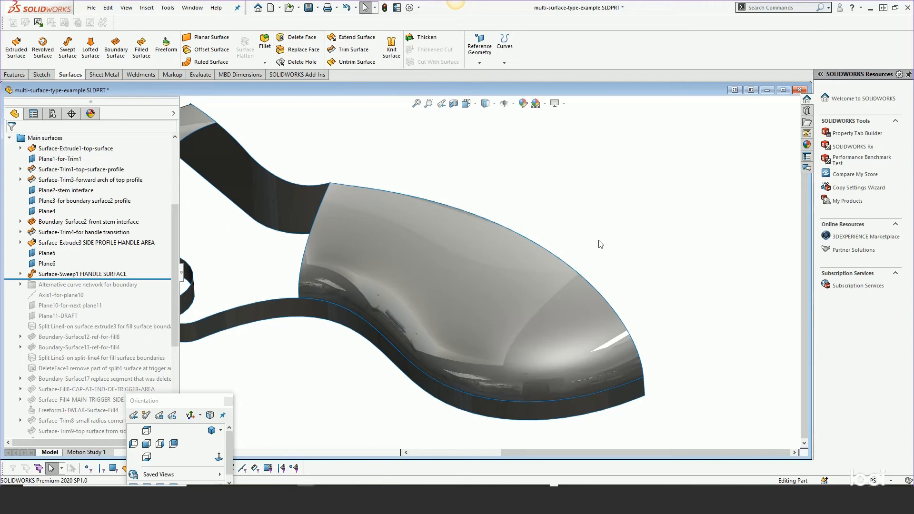
middle_drag(600, 245, 602, 239)
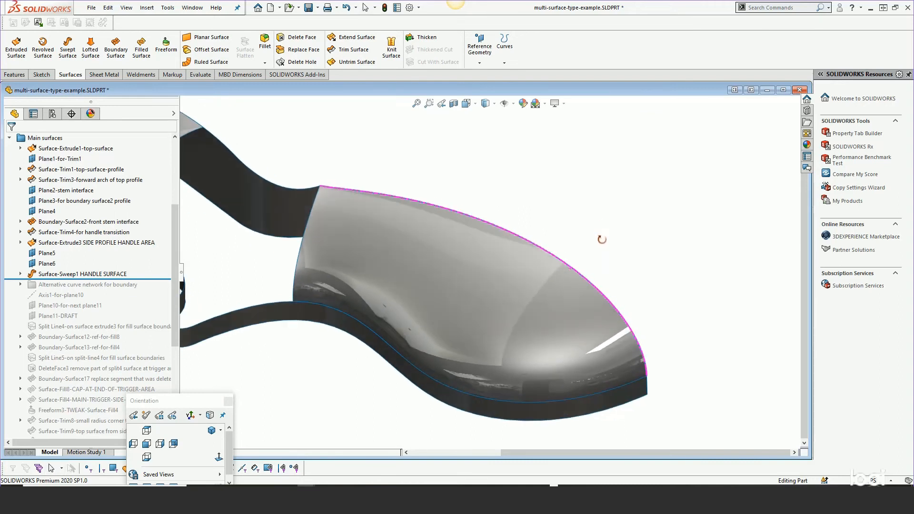
key(Escape)
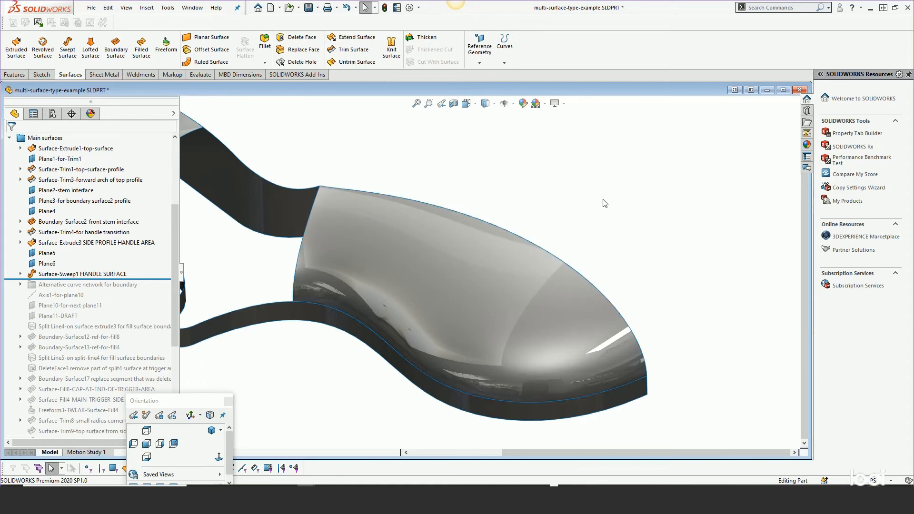
scroll(599, 201, up, 2)
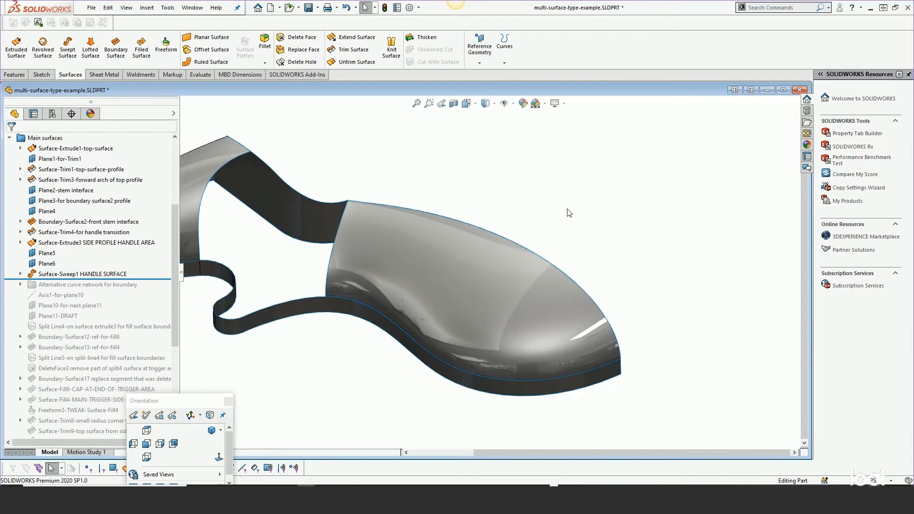
- Open the definition of Surface-Sweep1 HANDLE SURFACE, review its profile, path and guide curve, and exit without changes
click(71, 274)
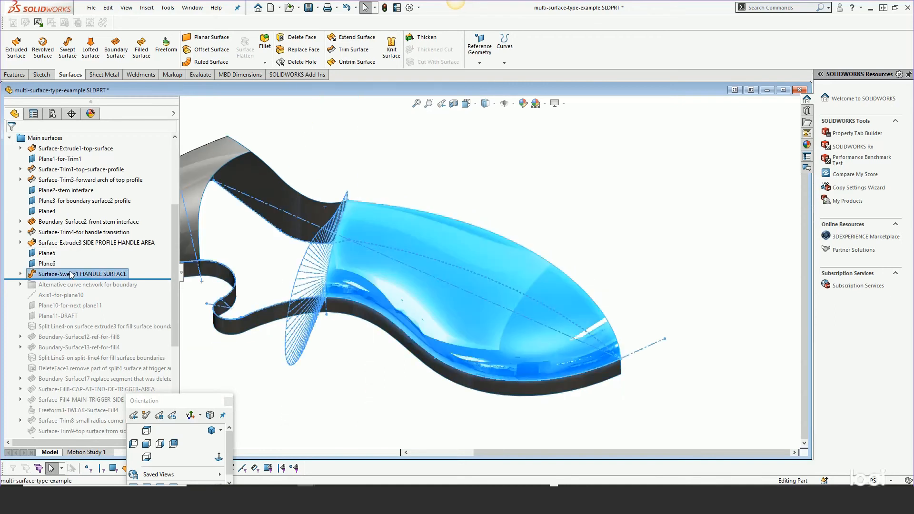
click(20, 274)
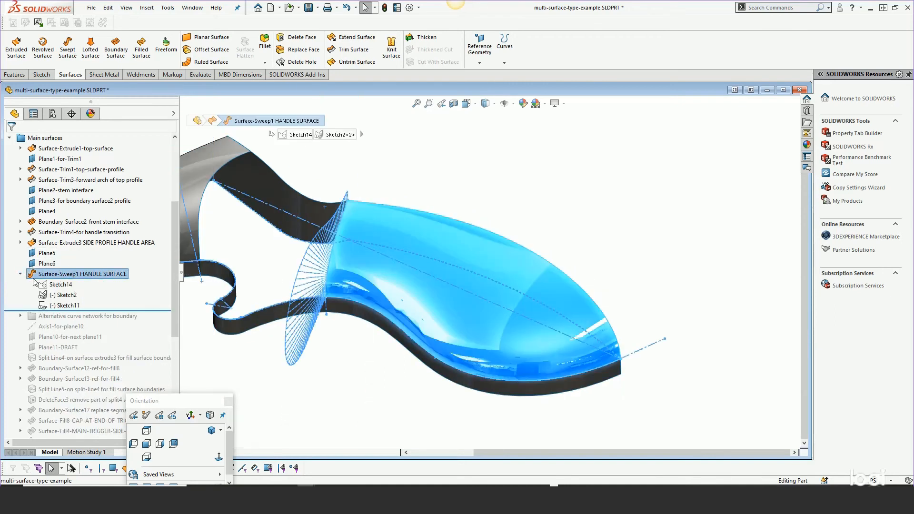
right_click(68, 276)
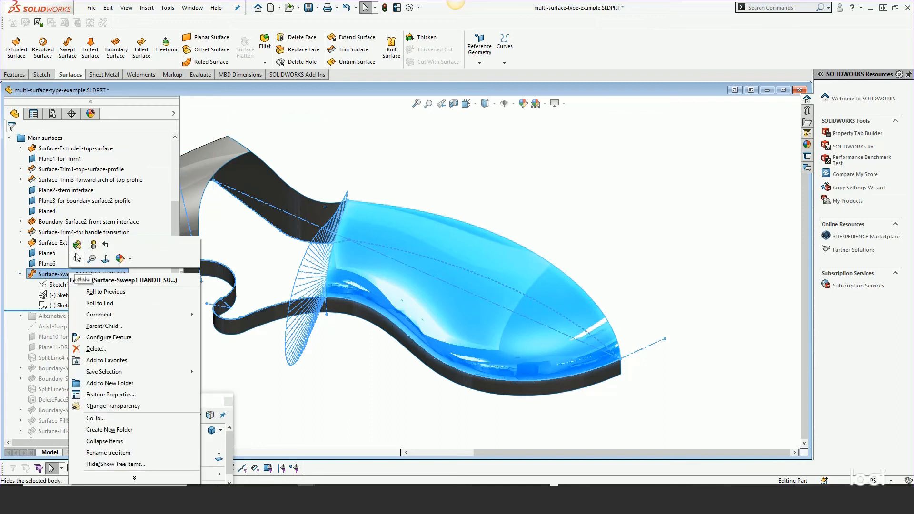
click(78, 243)
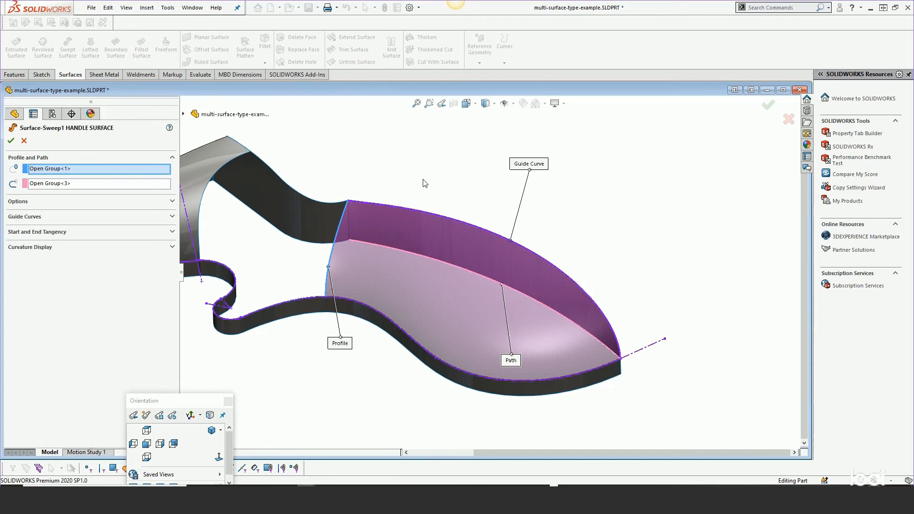
middle_drag(421, 183, 403, 170)
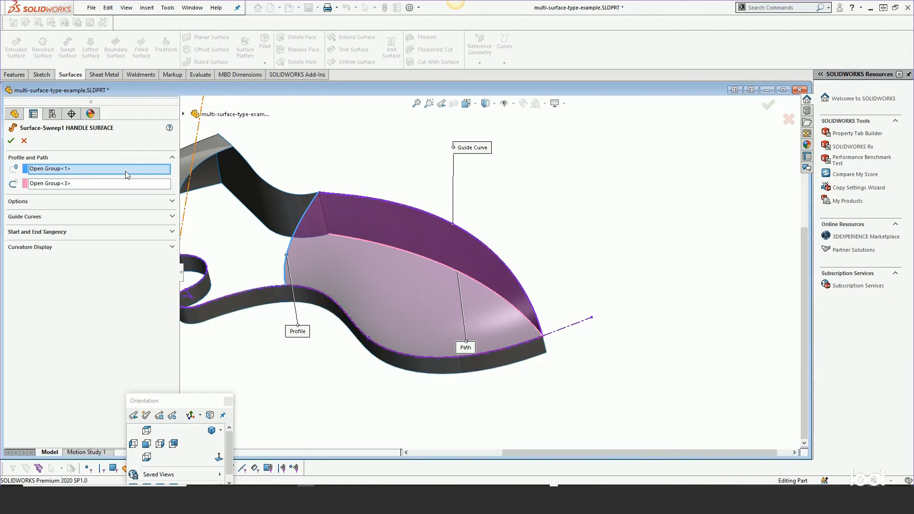
click(183, 114)
scroll(184, 239, down, 3)
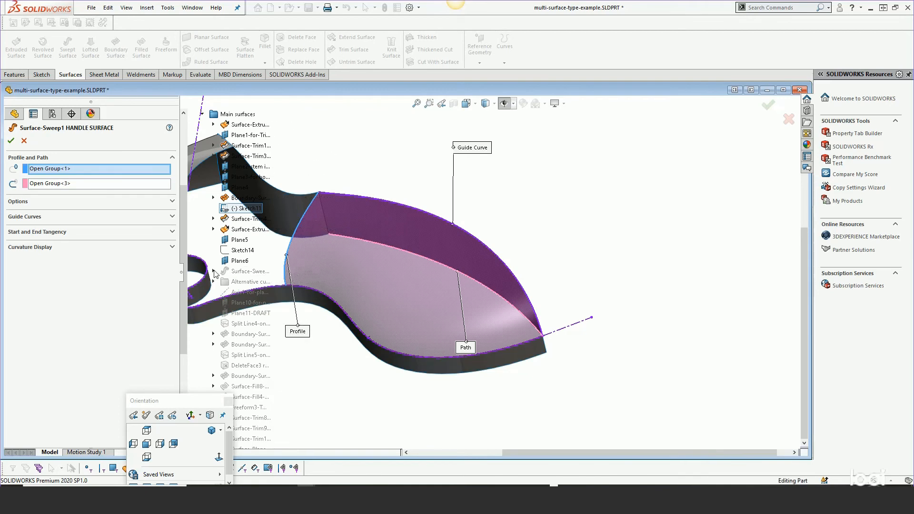
click(24, 141)
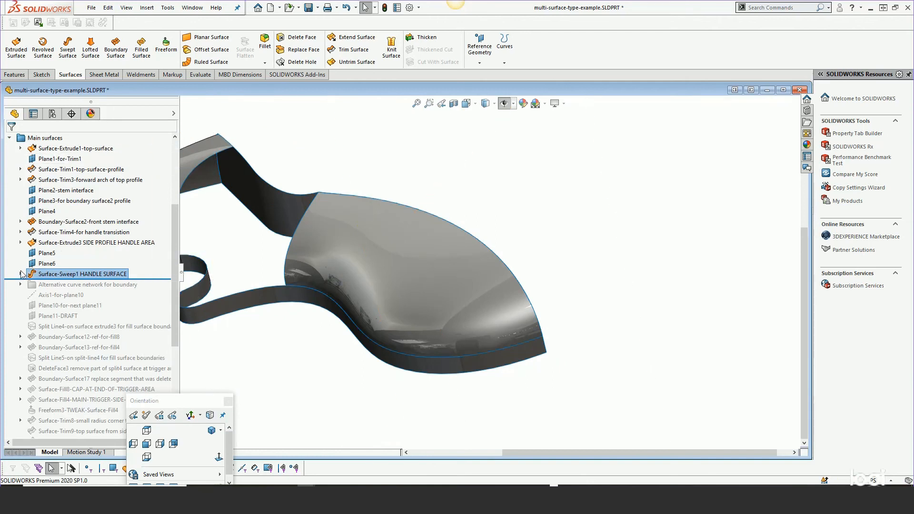
- Show Sketch14, Sketch2 and Sketch11 of the handle sweep on the model with hidden item types displayed again
click(20, 274)
click(53, 284)
ctrl+click(53, 295)
ctrl+click(51, 306)
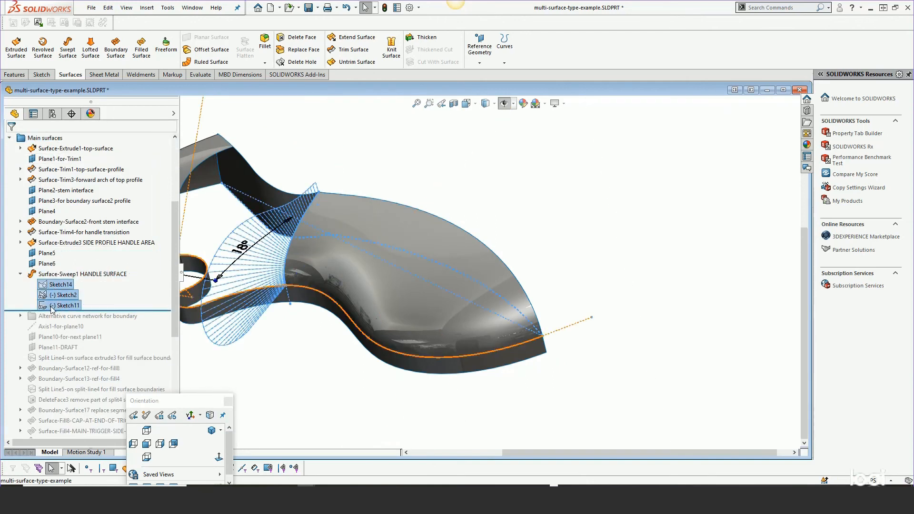
click(390, 146)
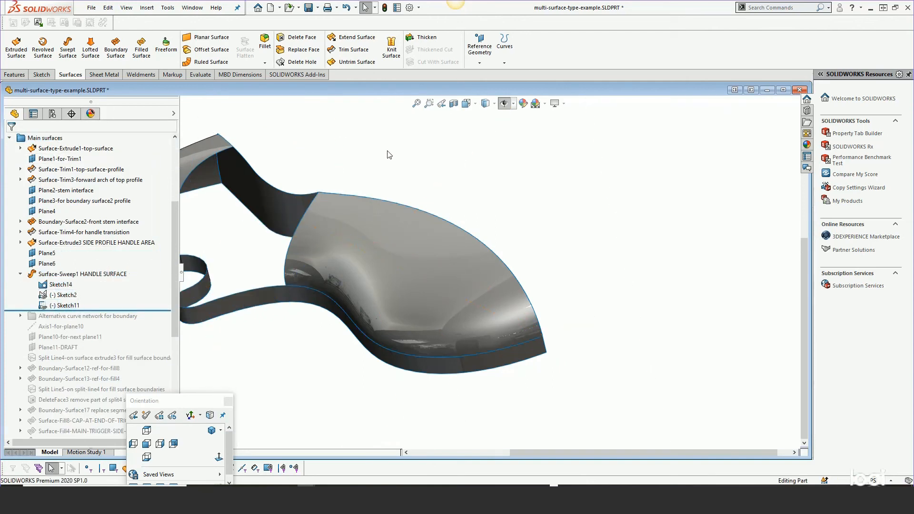
key(v)
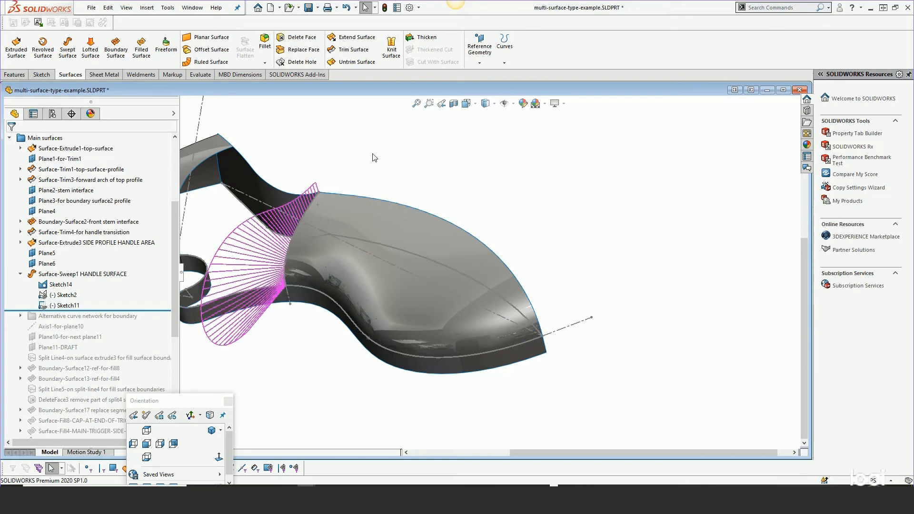
- Reopen the handle sweep's definition and expand its orientation options and guide curve settings for review
right_click(62, 274)
click(70, 246)
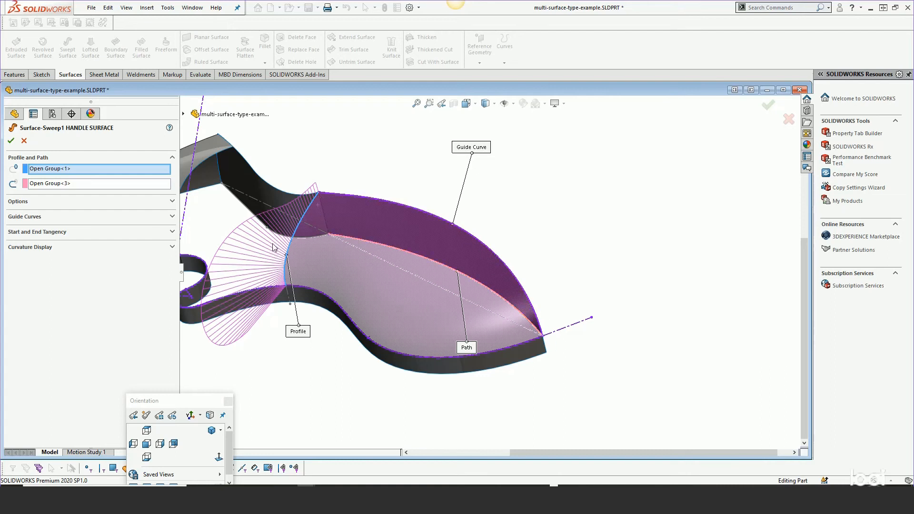
click(20, 202)
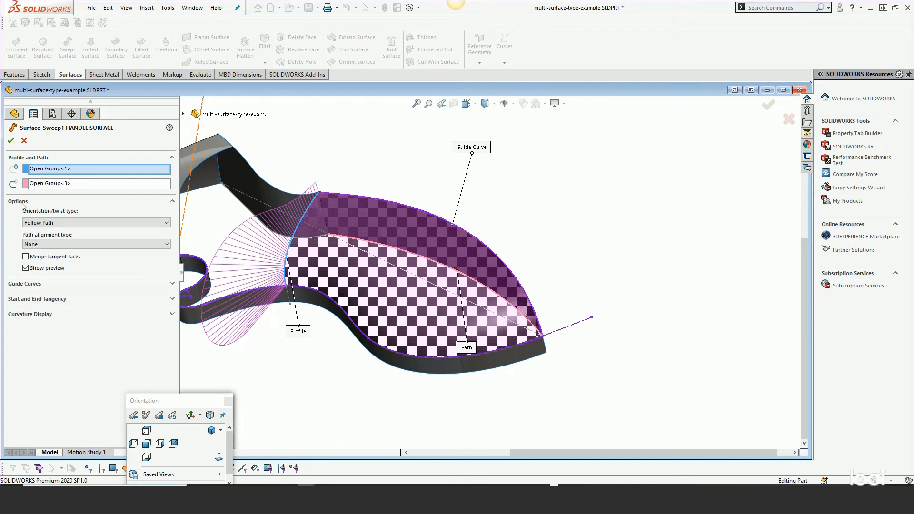
click(24, 284)
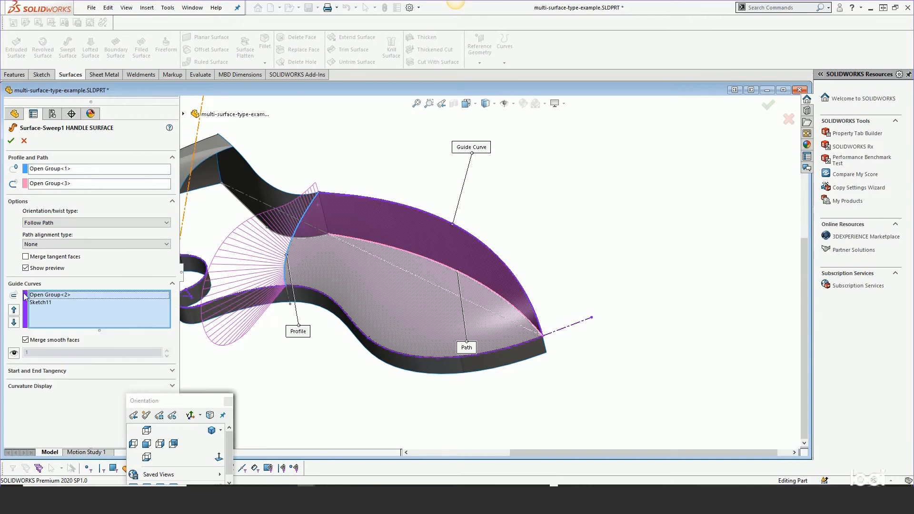
- Turn on the section preview for the sweep's guide curves and step through the sections along the handle to section 70
click(14, 353)
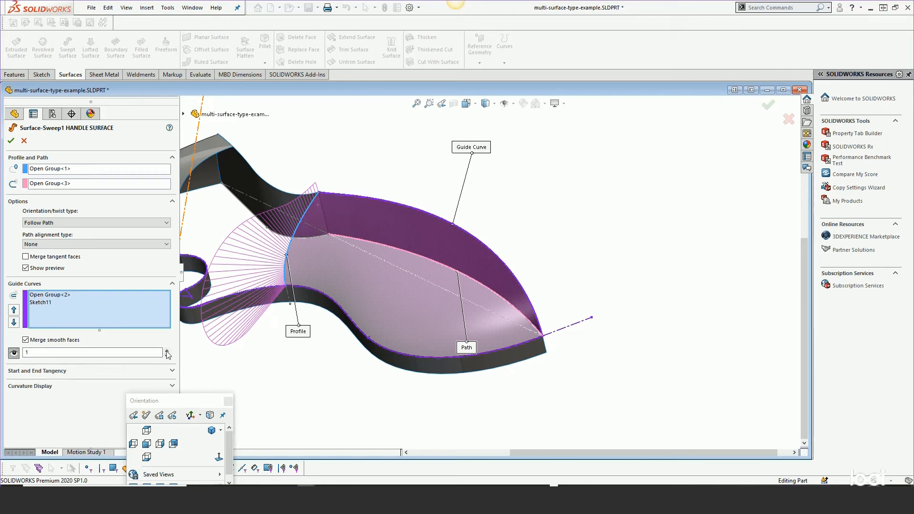
click(167, 350)
click(167, 351)
click(166, 351)
click(167, 351)
click(167, 350)
click(167, 351)
click(166, 351)
click(166, 351)
click(167, 351)
click(166, 351)
click(166, 350)
click(167, 350)
click(166, 351)
click(167, 350)
click(166, 351)
click(167, 351)
click(166, 351)
click(167, 350)
click(166, 351)
click(166, 350)
click(166, 351)
click(166, 351)
click(167, 351)
click(167, 351)
click(167, 351)
click(167, 351)
click(166, 351)
click(167, 351)
click(166, 350)
click(167, 351)
click(167, 350)
click(167, 351)
click(166, 351)
click(167, 351)
click(167, 351)
click(166, 351)
click(167, 351)
click(167, 351)
click(167, 351)
click(167, 351)
click(167, 351)
click(167, 351)
click(167, 350)
click(167, 350)
click(167, 351)
click(167, 350)
click(167, 351)
click(167, 351)
click(167, 350)
click(167, 351)
click(167, 351)
click(167, 351)
click(167, 351)
click(167, 351)
click(167, 351)
click(167, 351)
click(167, 351)
click(167, 351)
click(167, 351)
click(167, 351)
click(167, 351)
click(167, 350)
click(167, 351)
click(167, 356)
click(166, 356)
click(166, 356)
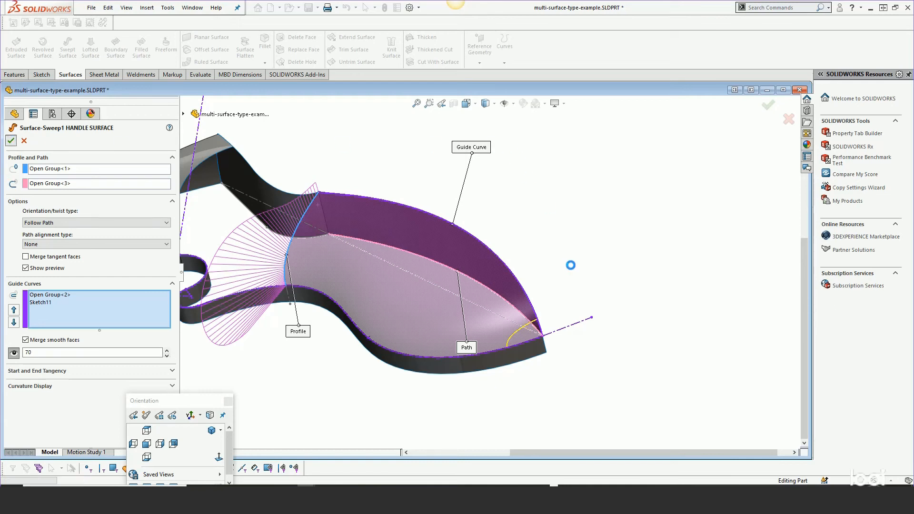
- Turn on the curvature display and examine the curvature of the handle's swept surface, especially at its pointed end
click(444, 281)
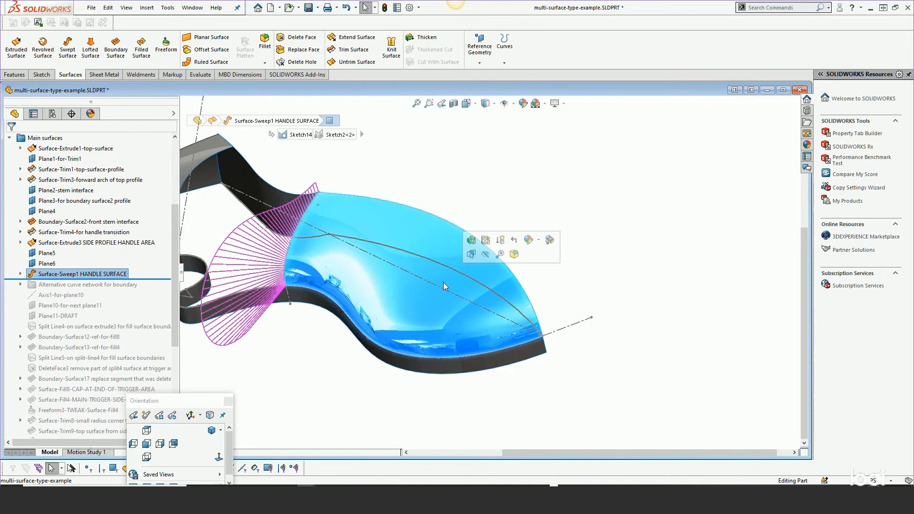
click(127, 8)
mouse_move(133, 52)
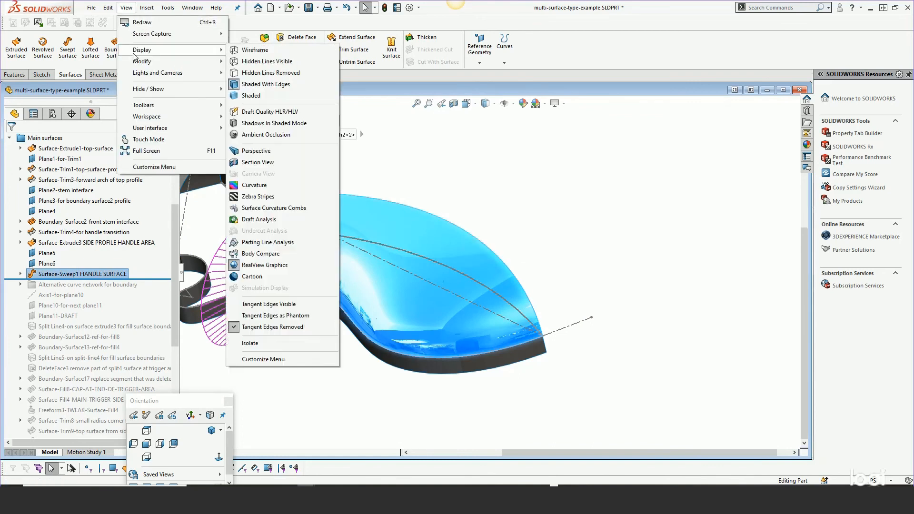
click(257, 186)
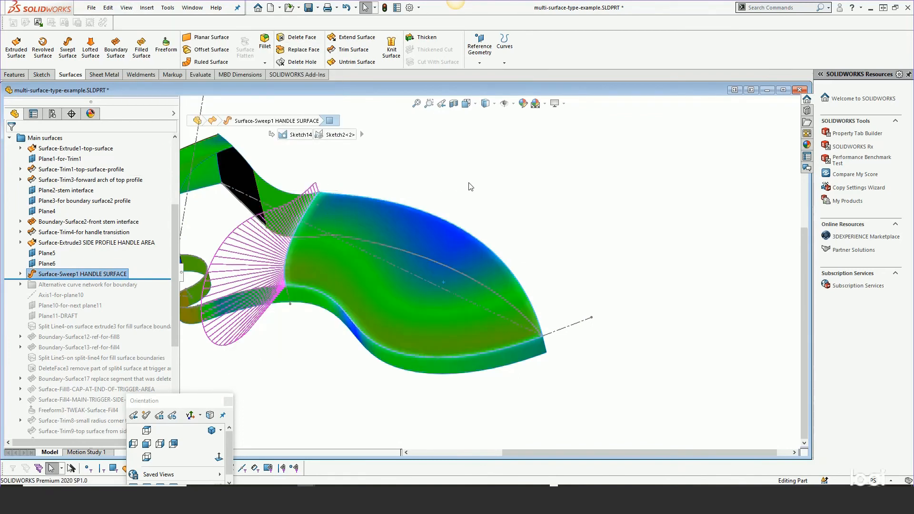
middle_drag(512, 211, 537, 219)
mouse_move(540, 221)
scroll(463, 244, down, 3)
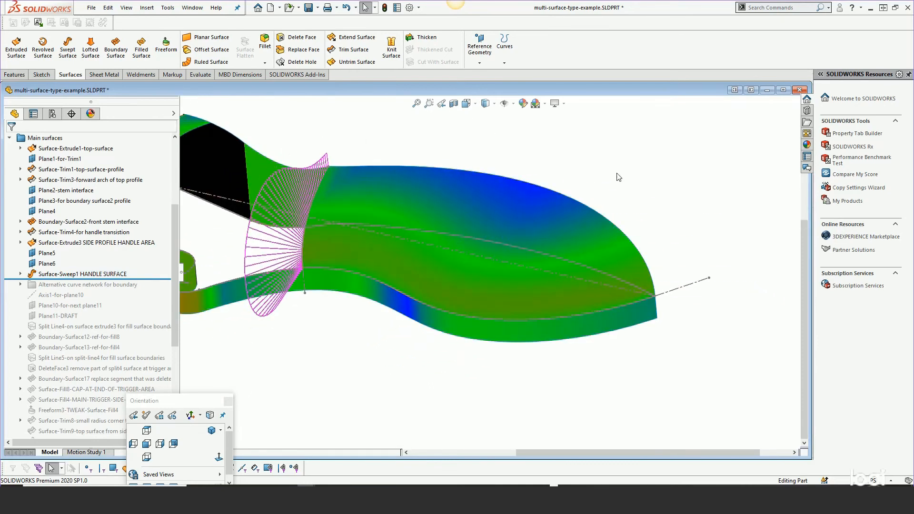
scroll(612, 295, down, 6)
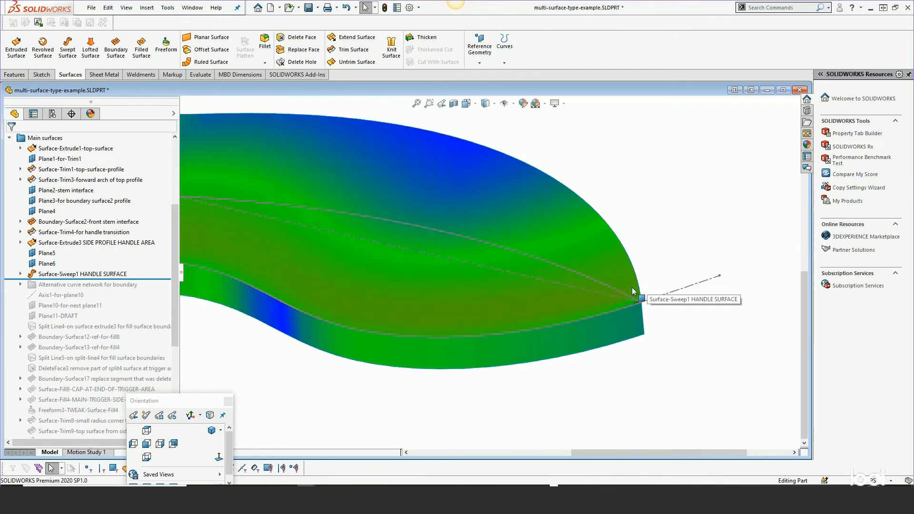
scroll(607, 297, down, 5)
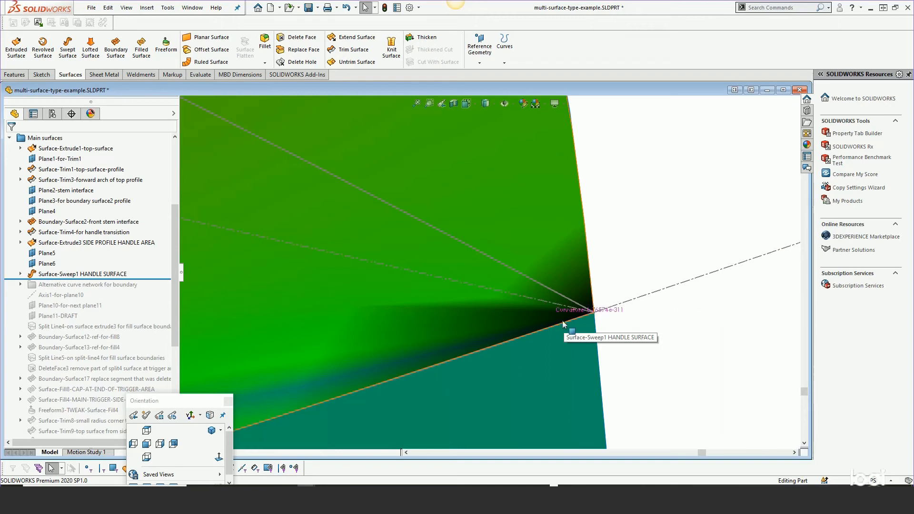
scroll(575, 317, up, 5)
scroll(575, 318, up, 10)
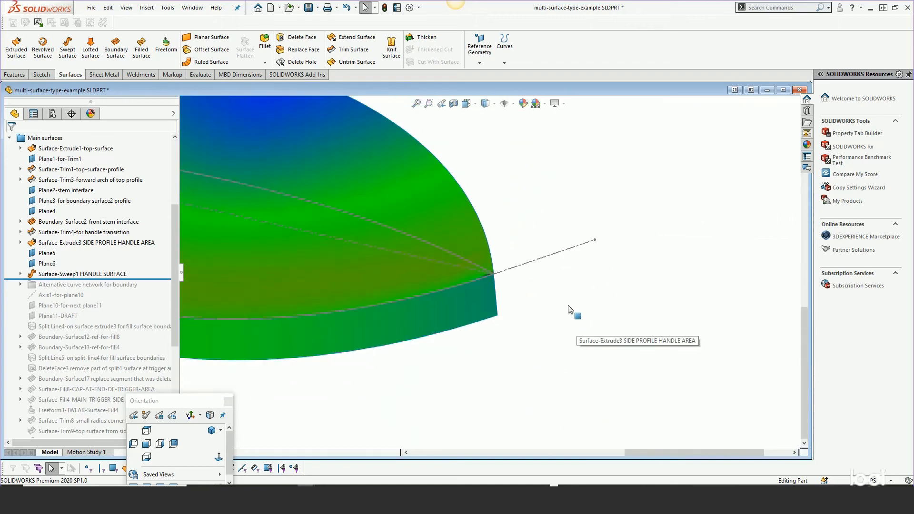
- Turn off the curvature display and hide the profile sketch with its curvature comb at the front of the handle surface
click(126, 8)
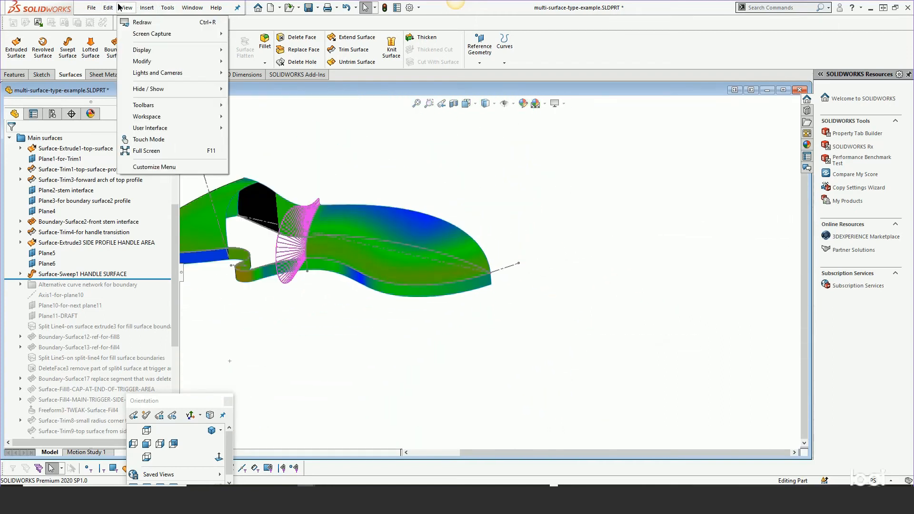
mouse_move(135, 53)
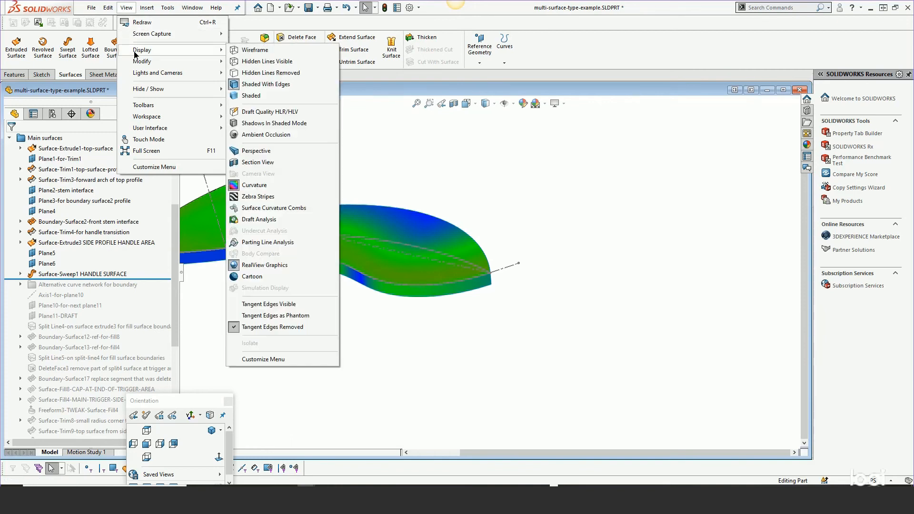
click(254, 185)
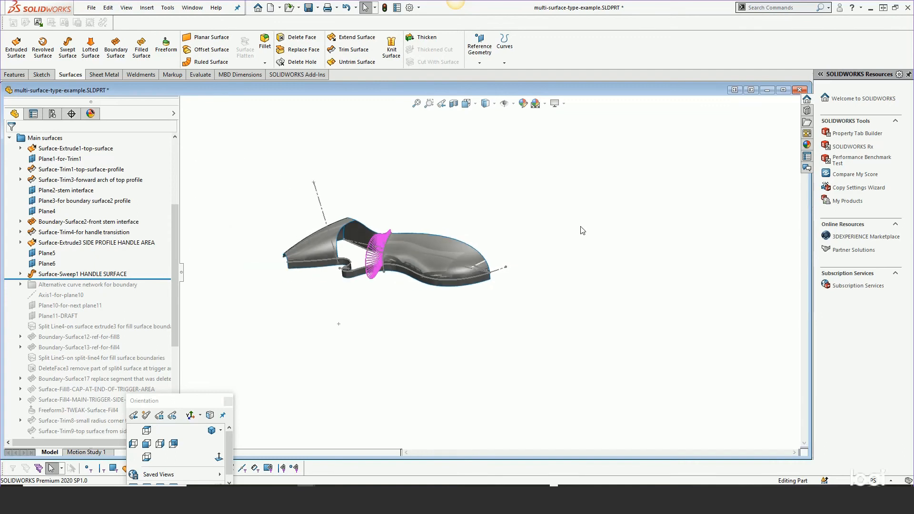
scroll(407, 241, down, 4)
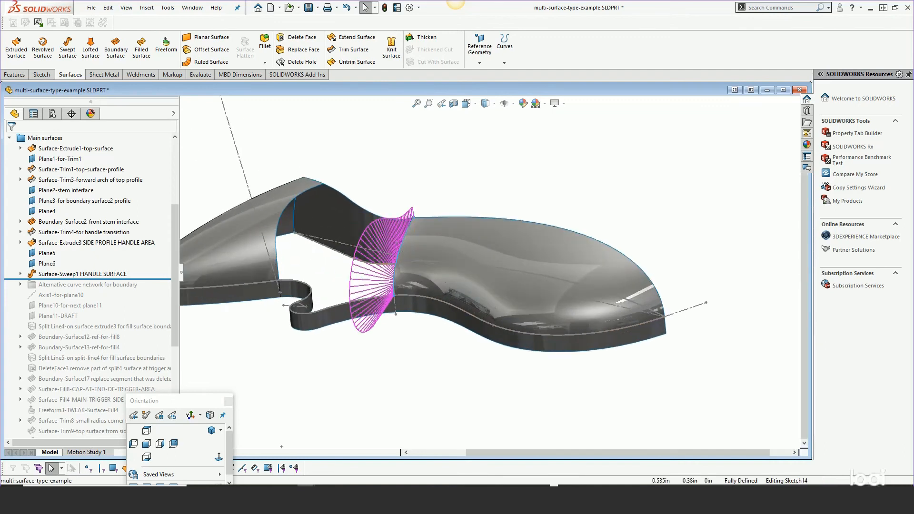
click(402, 251)
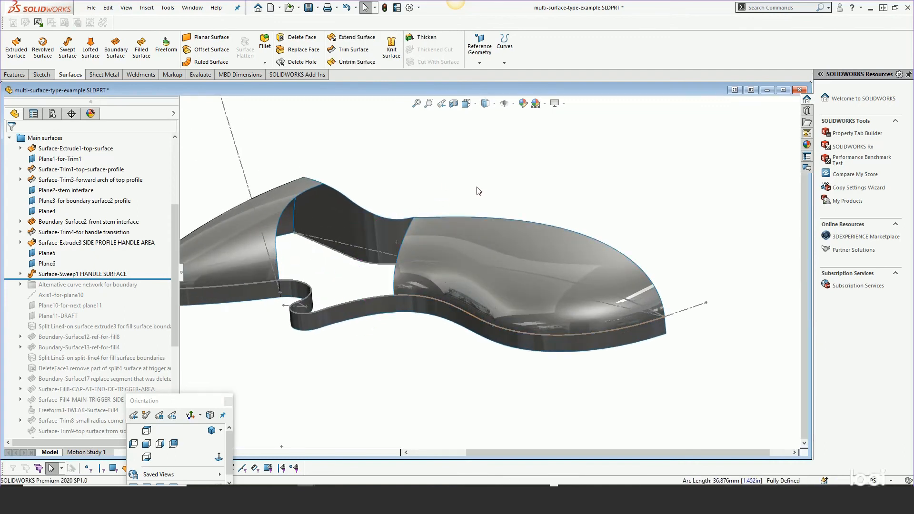
- Roll the model back to just after Boundary-Surface2-front stem interface and open that feature's definition
scroll(480, 190, up, 1)
drag(166, 281, 153, 222)
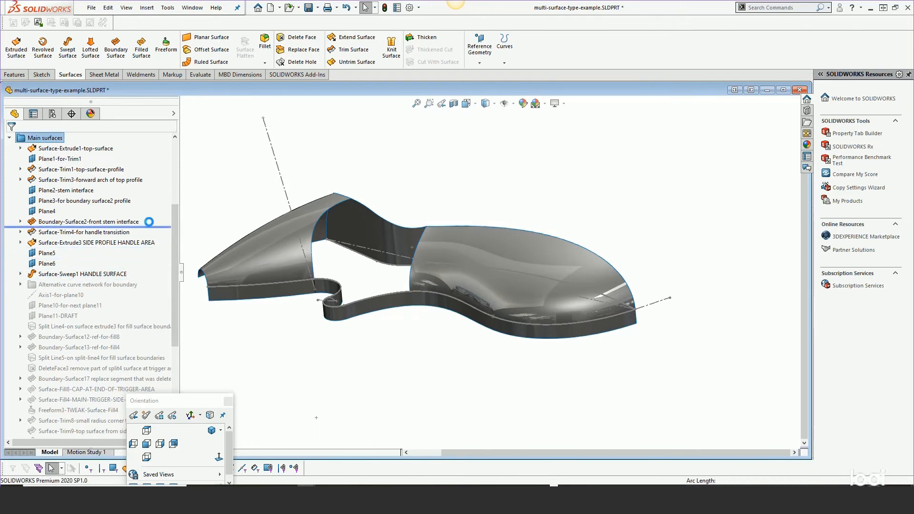
click(278, 248)
middle_drag(279, 248, 408, 273)
scroll(413, 282, down, 3)
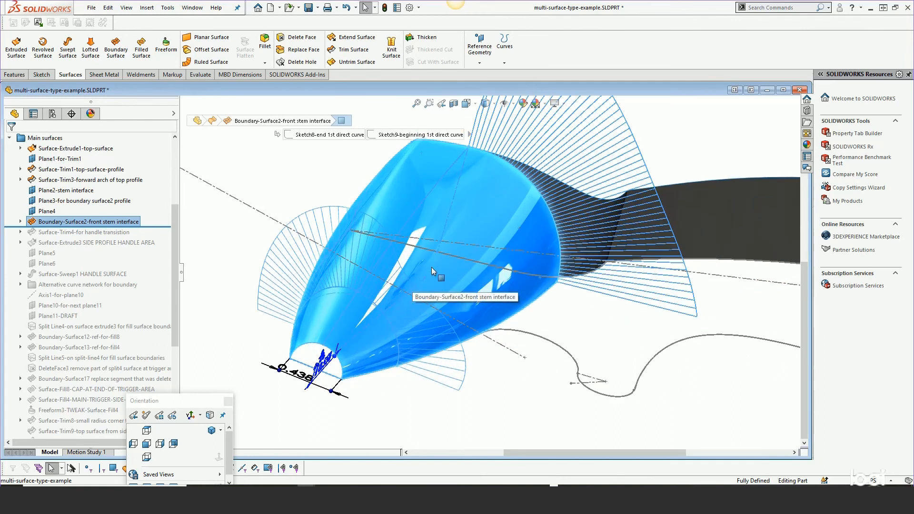
scroll(431, 267, up, 3)
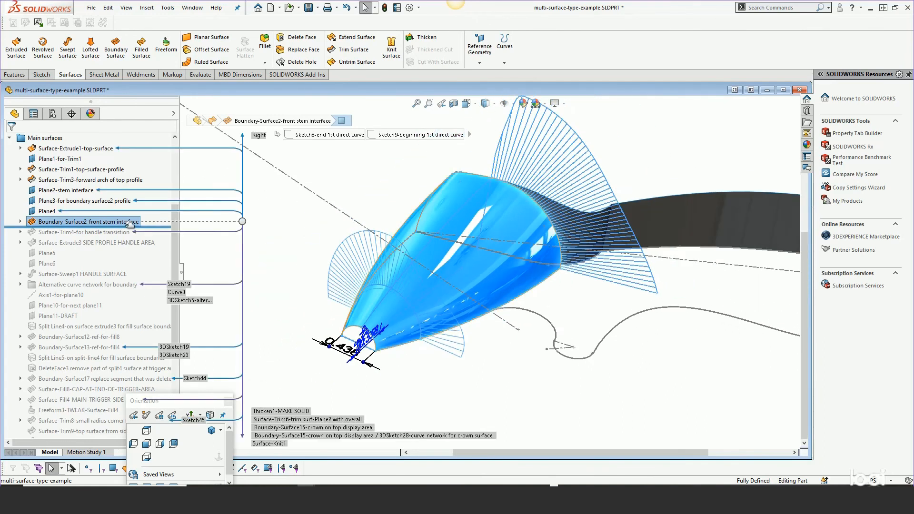
right_click(50, 222)
click(56, 192)
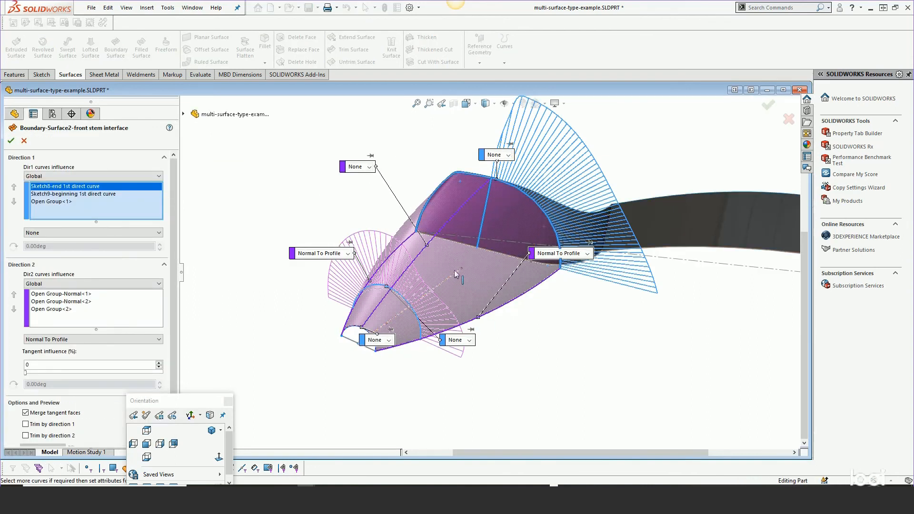
- Review the stem surface's boundary curves one by one: Sketch9-beginning 1st direct curve, Open Group-Normal<1>, Open Group-Normal<2> and Open Group<2>
scroll(456, 274, down, 3)
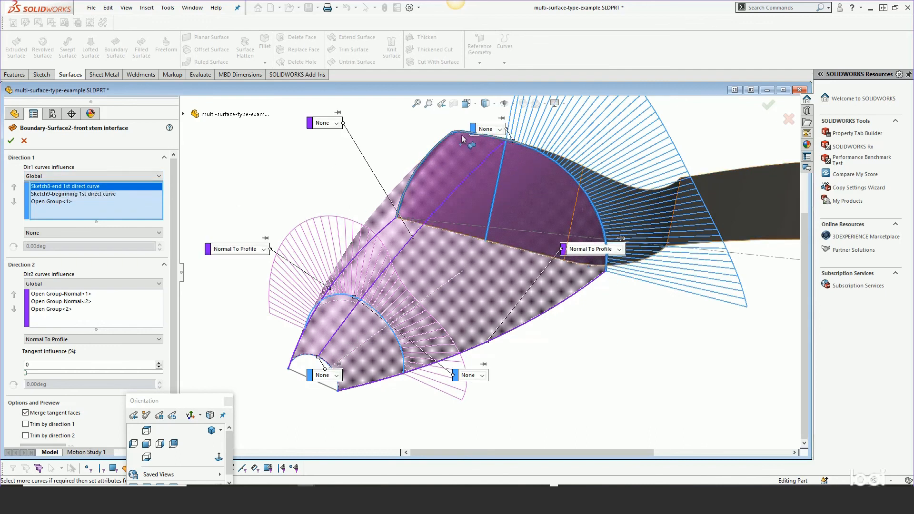
click(75, 193)
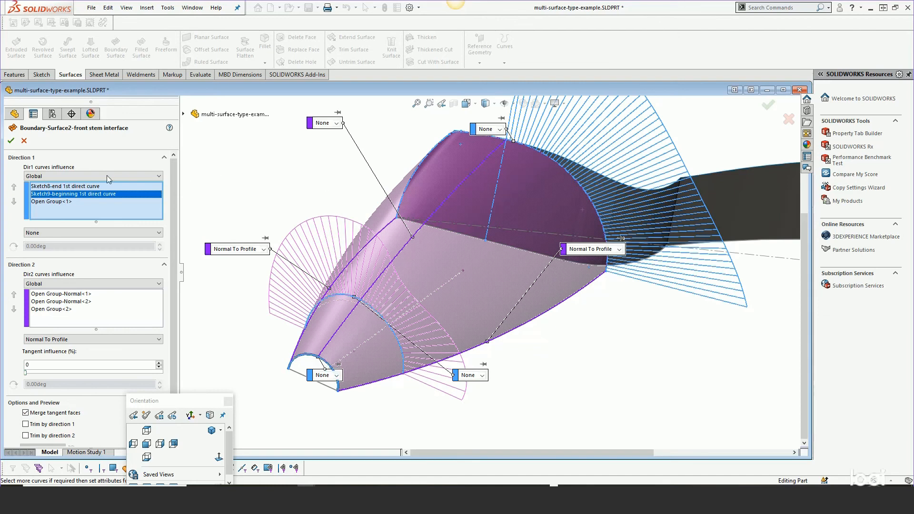
click(52, 301)
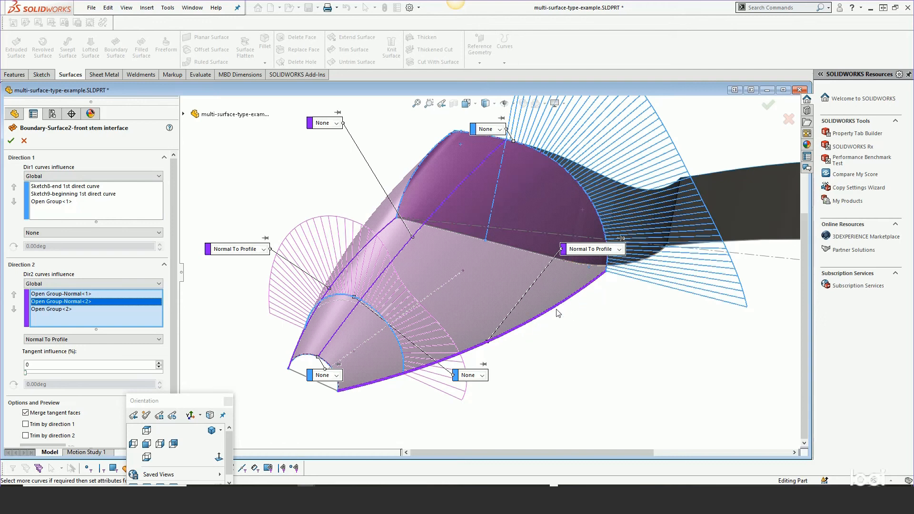
click(44, 309)
click(71, 302)
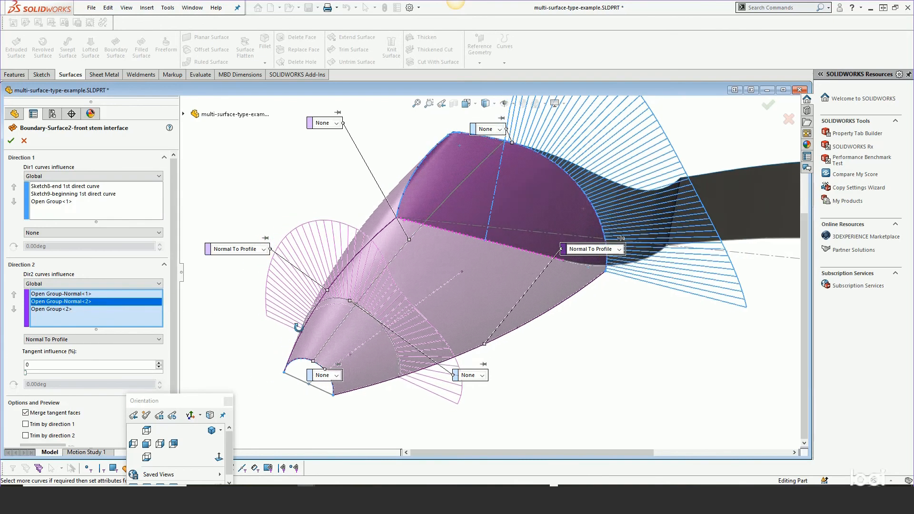
click(76, 294)
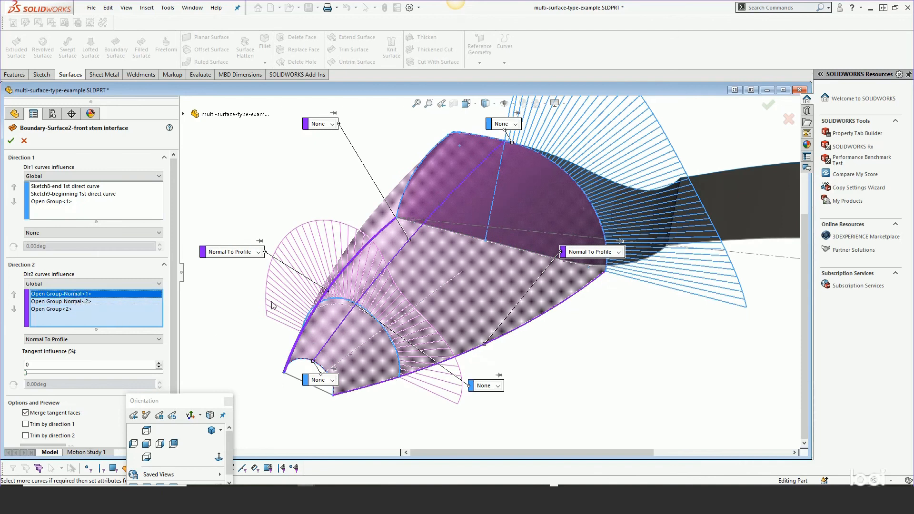
click(56, 301)
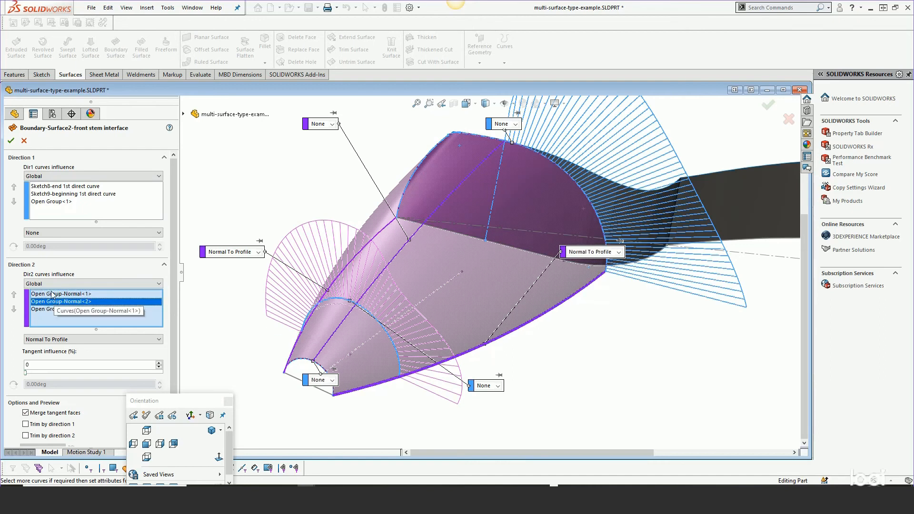
click(55, 309)
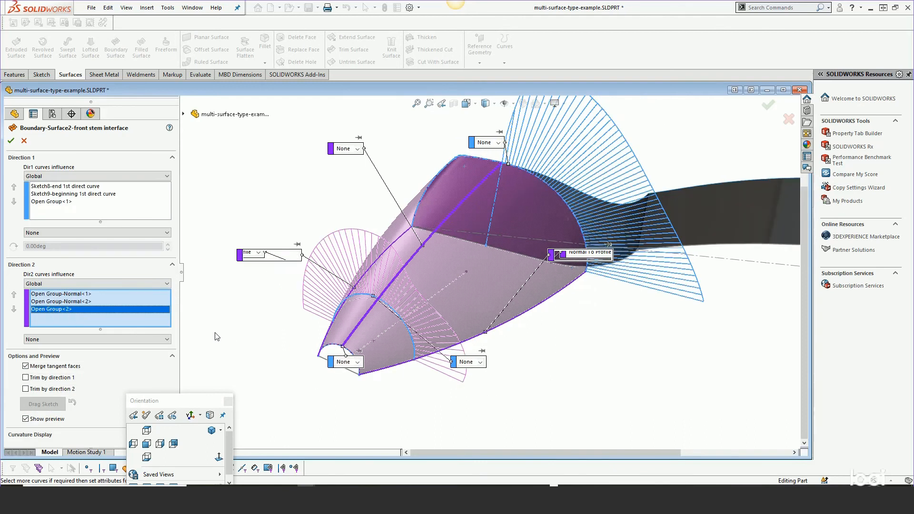
key(z)
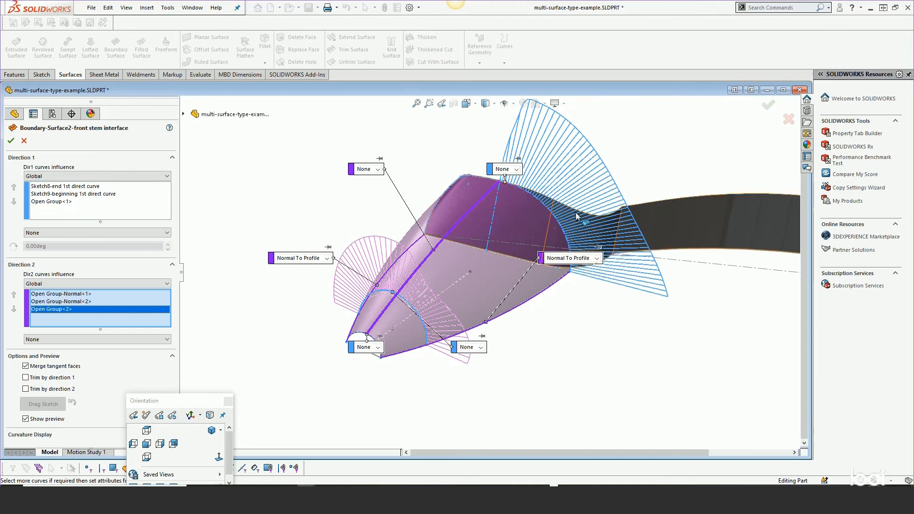
scroll(577, 234, down, 1)
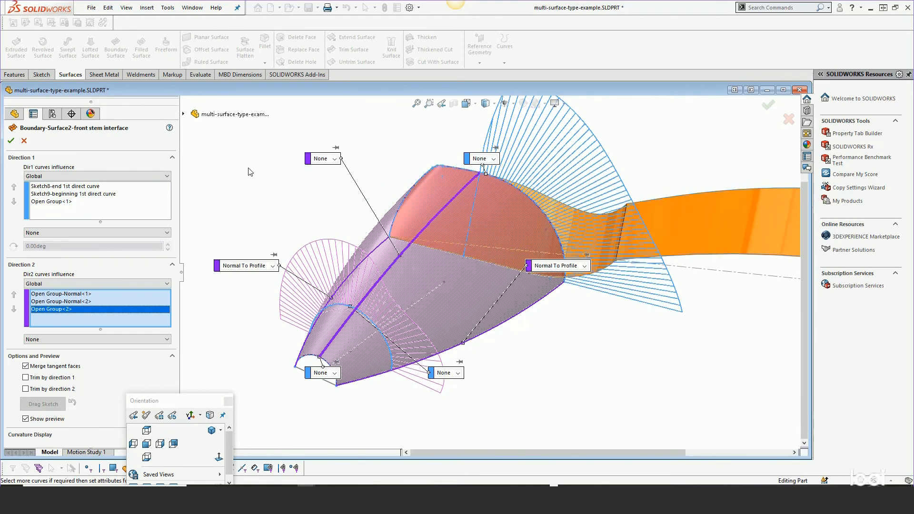
- Add a connector across the front stem boundary surface, shift its points along the direction 1 curves, and accept the feature
right_click(529, 200)
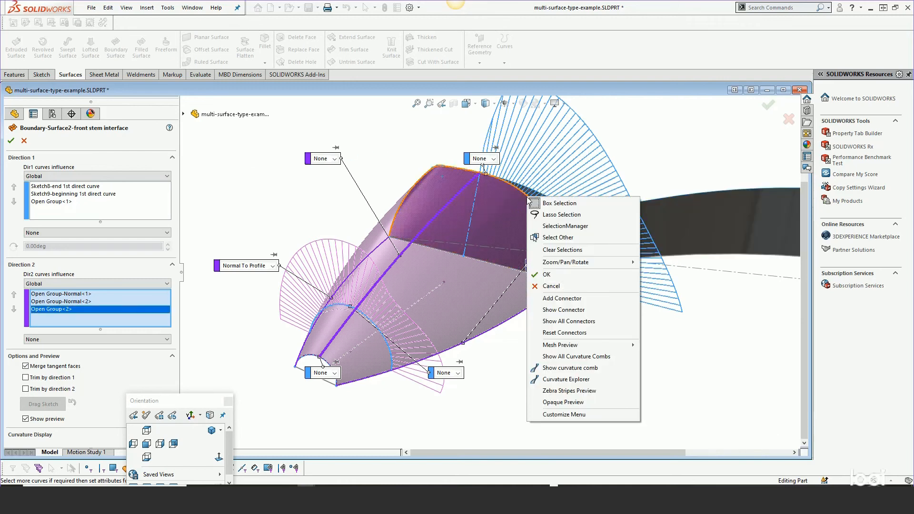
click(561, 298)
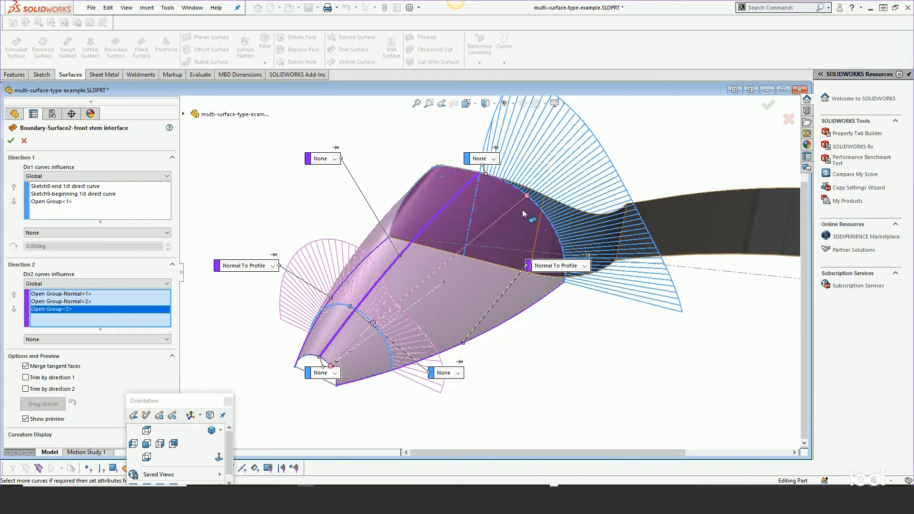
drag(527, 195, 537, 205)
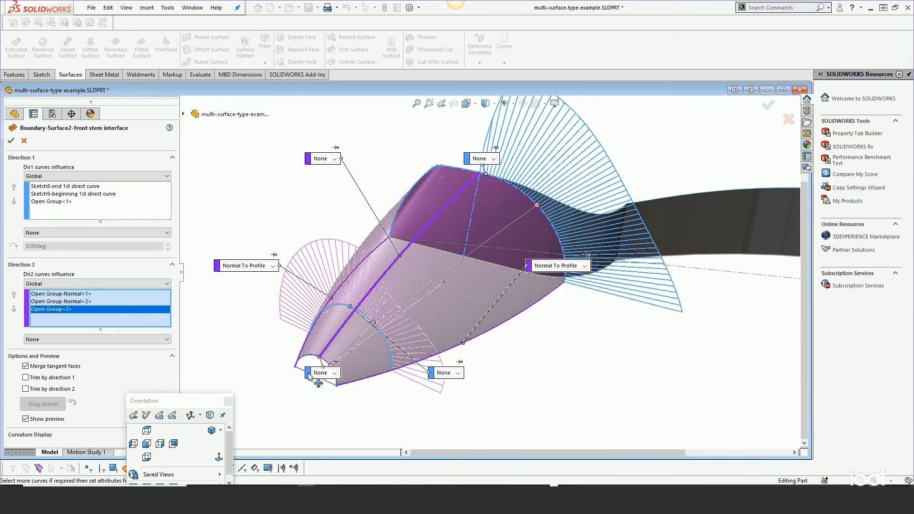
drag(309, 375, 268, 427)
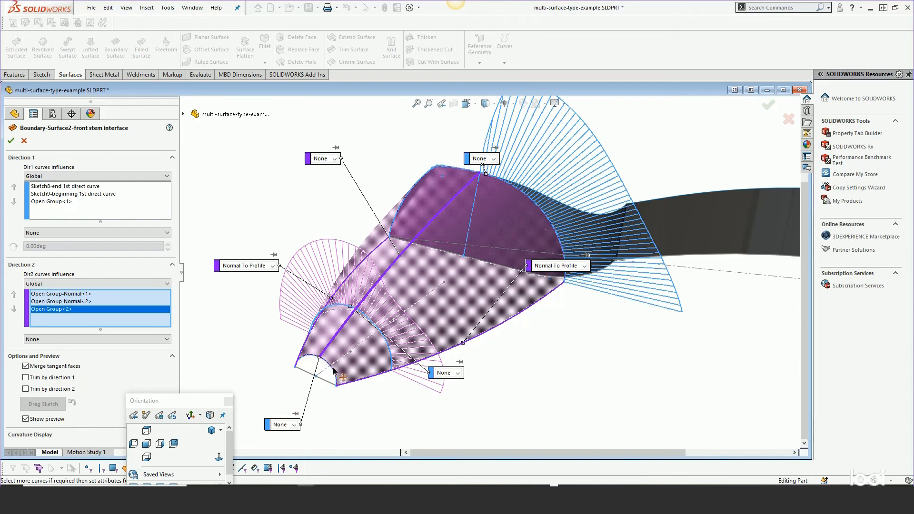
drag(373, 324, 386, 328)
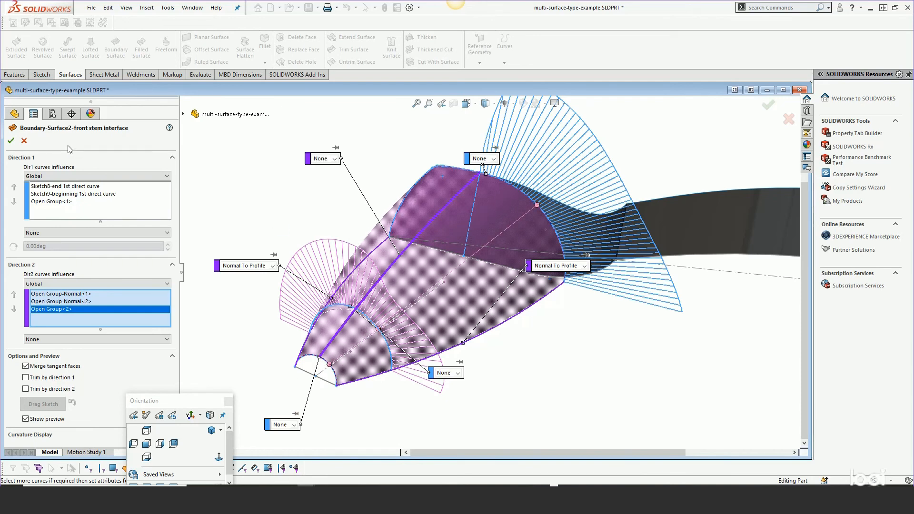
click(10, 141)
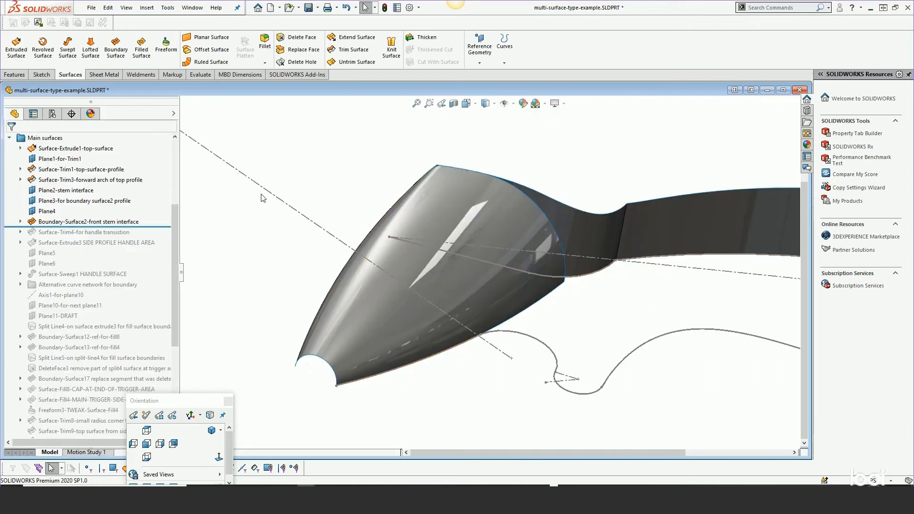
- Roll the model forward to just after Surface-Sweep1 HANDLE SURFACE and examine the gap between the stem and handle surfaces
drag(150, 227, 134, 277)
scroll(624, 301, up, 1)
middle_drag(624, 301, 610, 306)
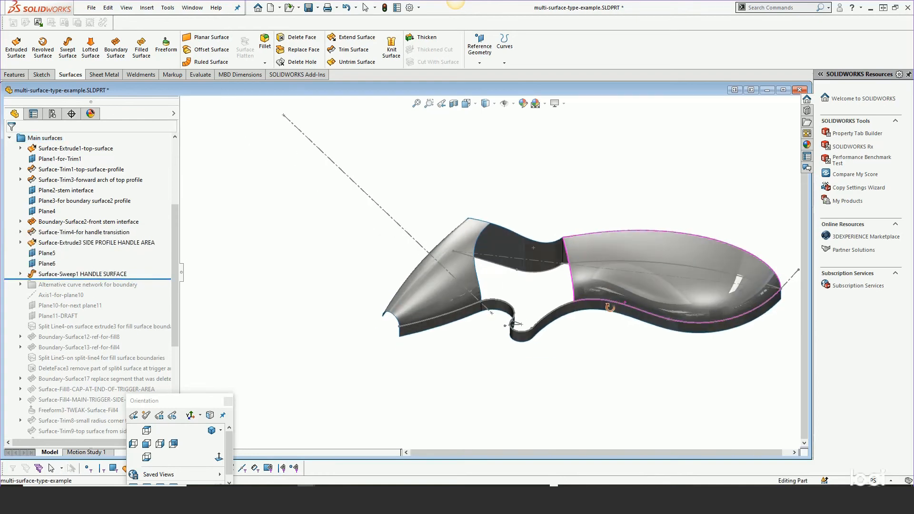
scroll(614, 294, down, 3)
mouse_move(527, 241)
middle_down()
mouse_move(545, 406)
mouse_move(538, 164)
mouse_move(518, 245)
middle_up()
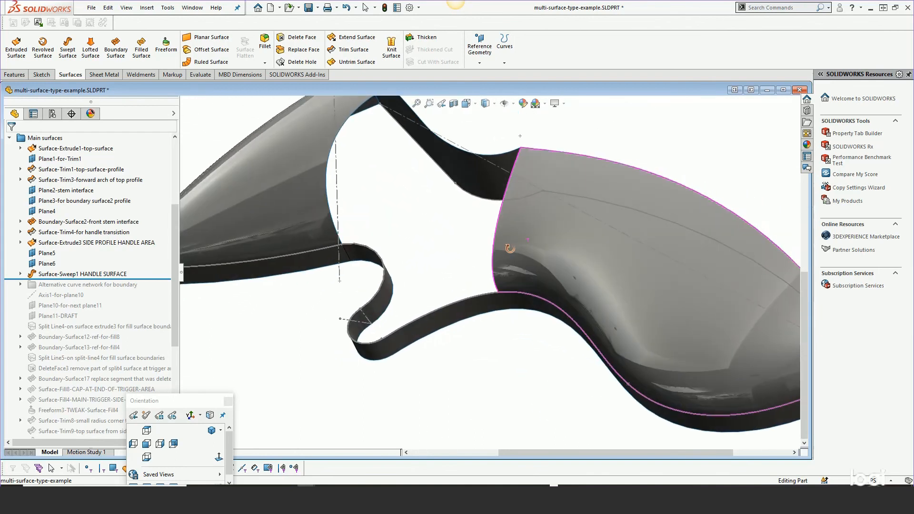
scroll(529, 250, up, 2)
scroll(462, 132, down, 2)
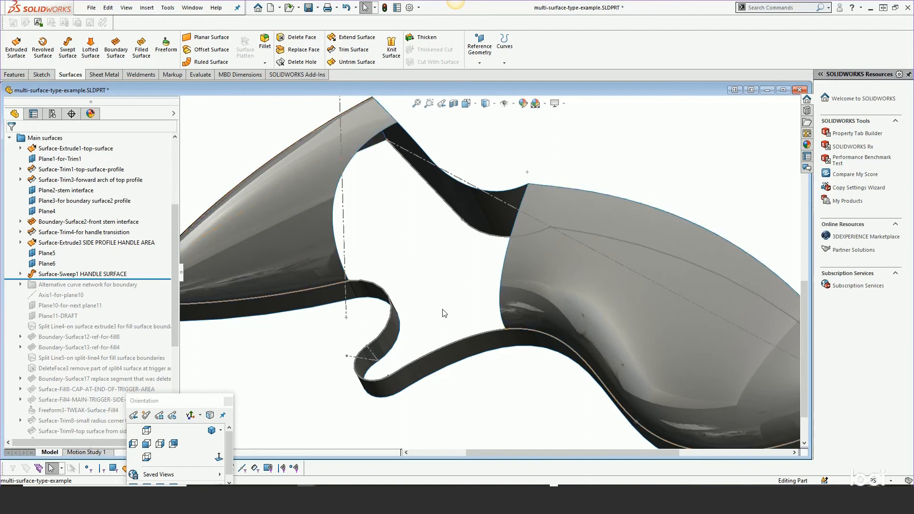
middle_drag(448, 292, 478, 366)
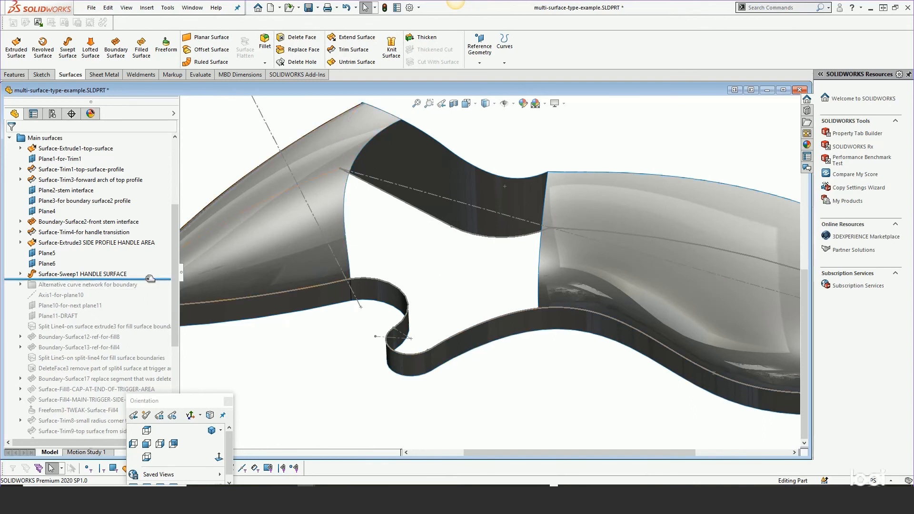
- Roll the model forward to just after Boundary-Surface12-ref-for-fill8 and examine that reference surface by the trigger
drag(152, 279, 151, 329)
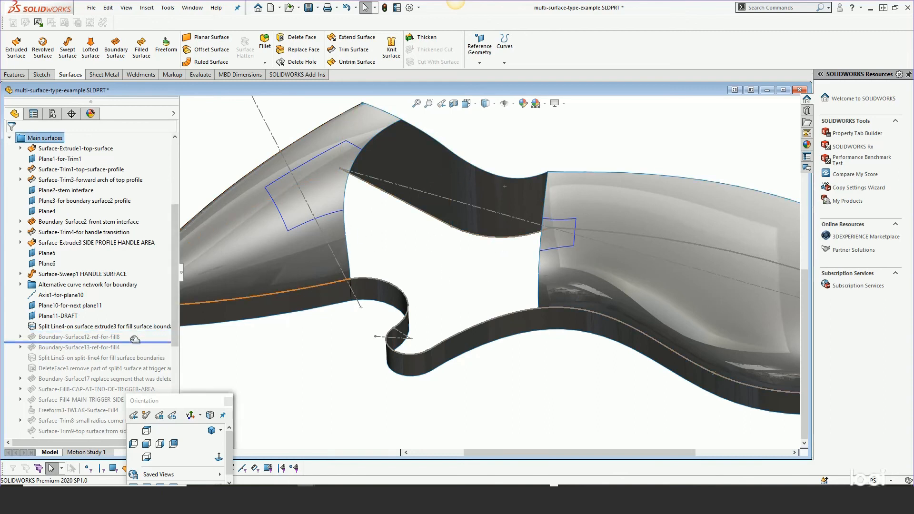
drag(135, 339, 142, 343)
click(109, 338)
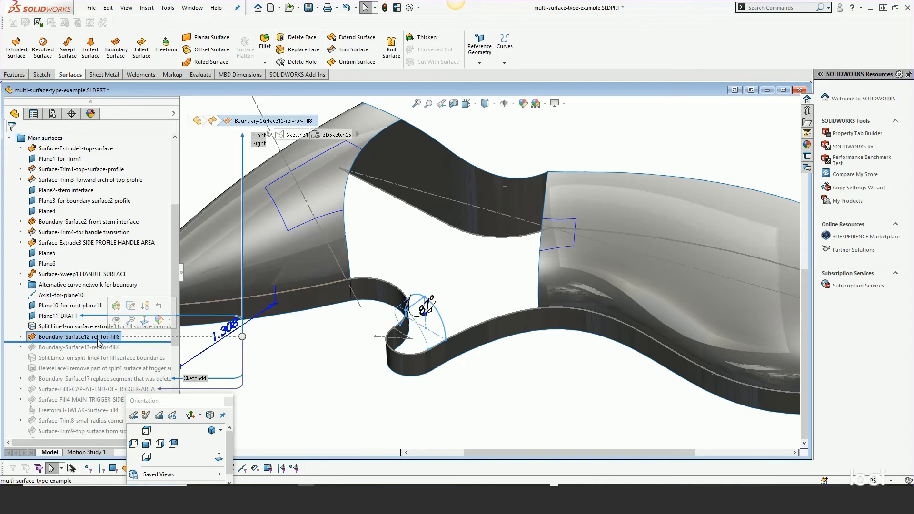
right_click(72, 337)
click(79, 276)
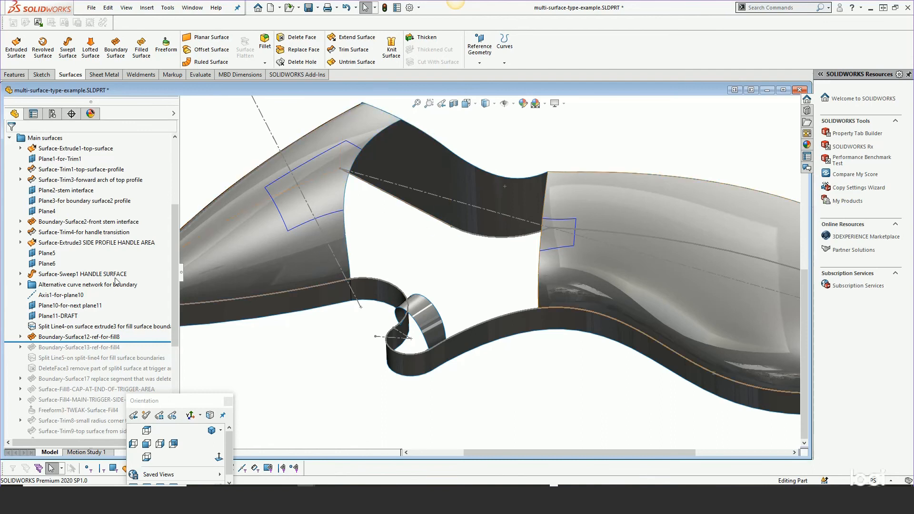
- Roll the model forward to just after Boundary-Surface13-ref-for-fill4 and examine that reference surface along the top edge
drag(138, 346, 138, 352)
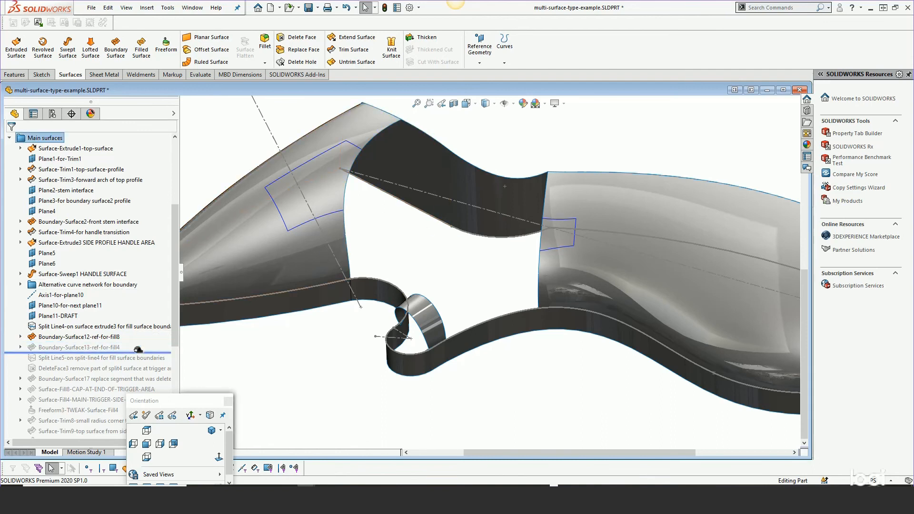
click(101, 348)
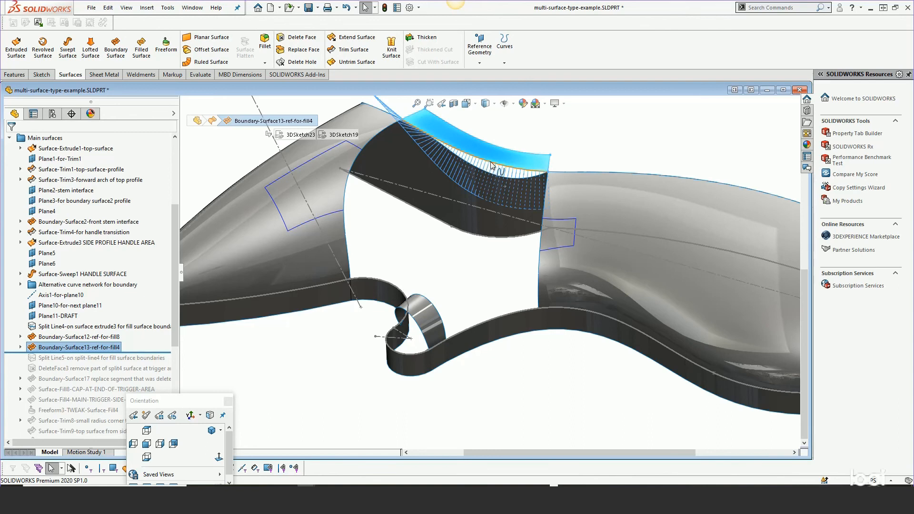
click(461, 253)
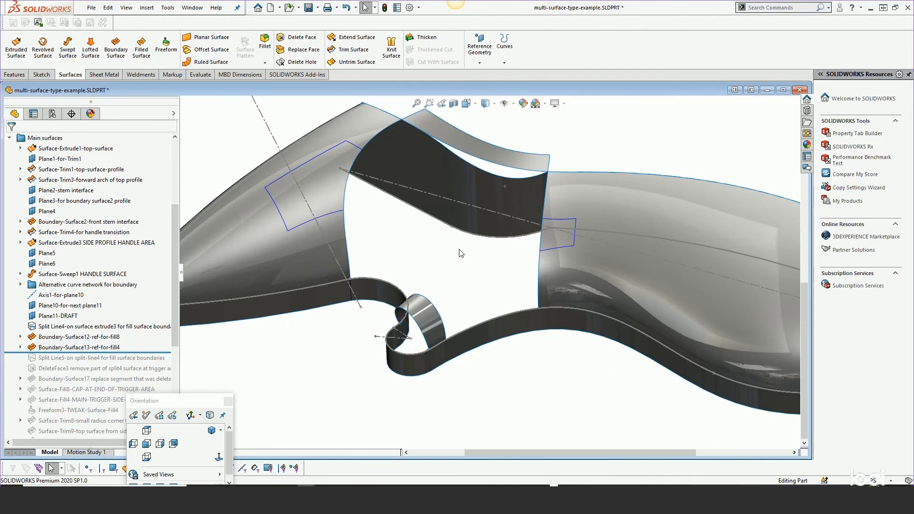
click(527, 161)
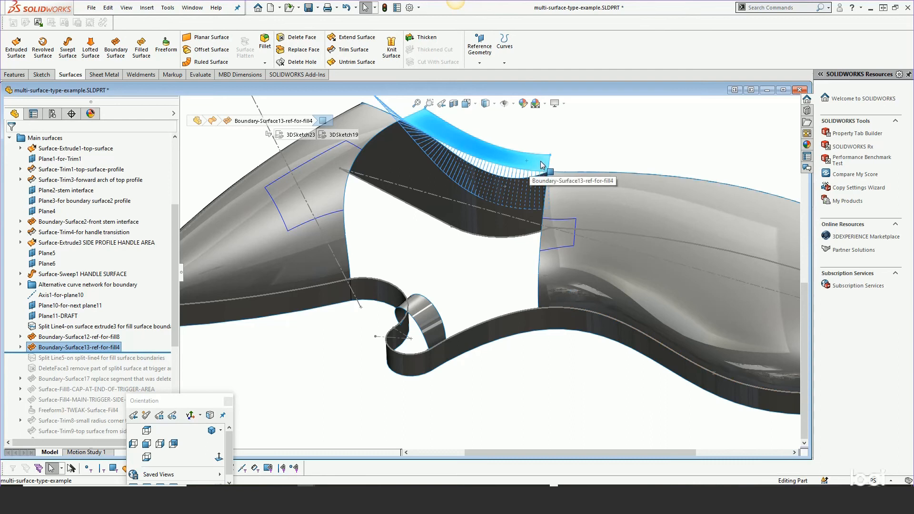
click(273, 380)
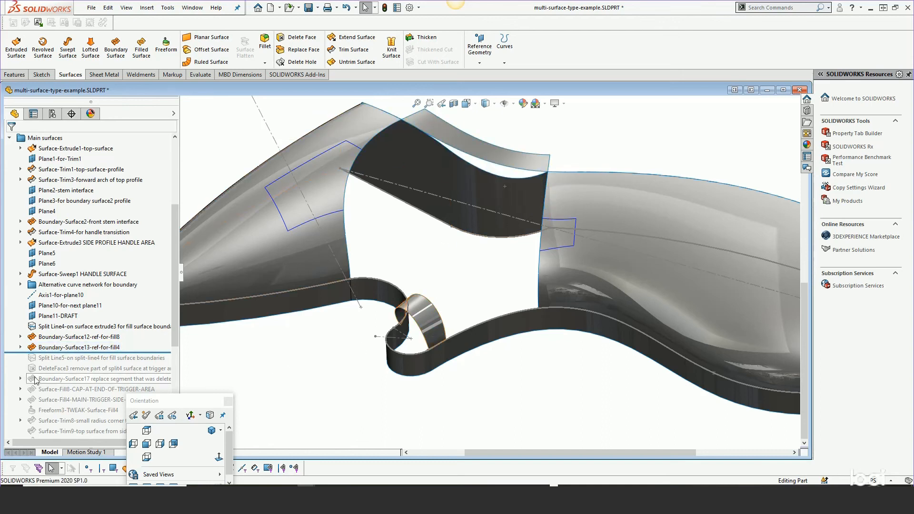
- Roll the model forward past Split Line5, DeleteFace3 and Boundary-Surface17 to just after Surface-Fill8-CAP-AT-END-OF-TRIGGER-AREA
drag(129, 352, 248, 362)
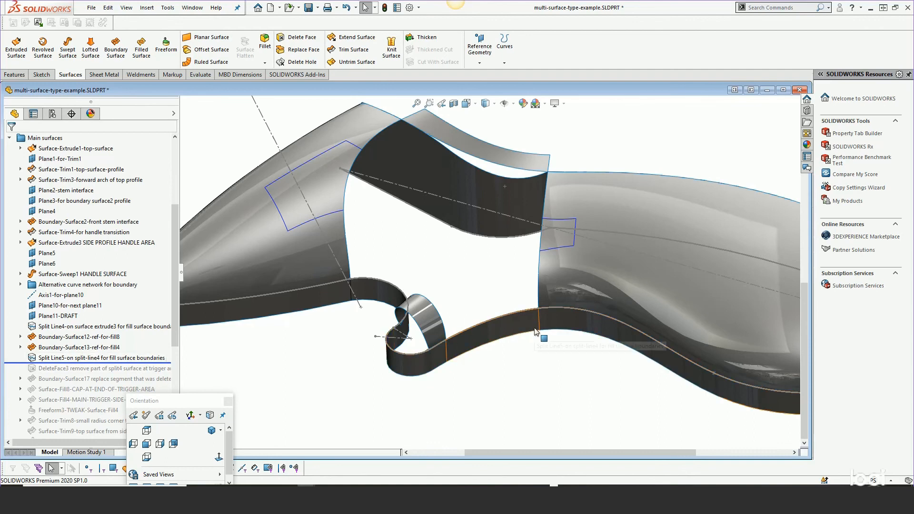
middle_drag(498, 354, 496, 326)
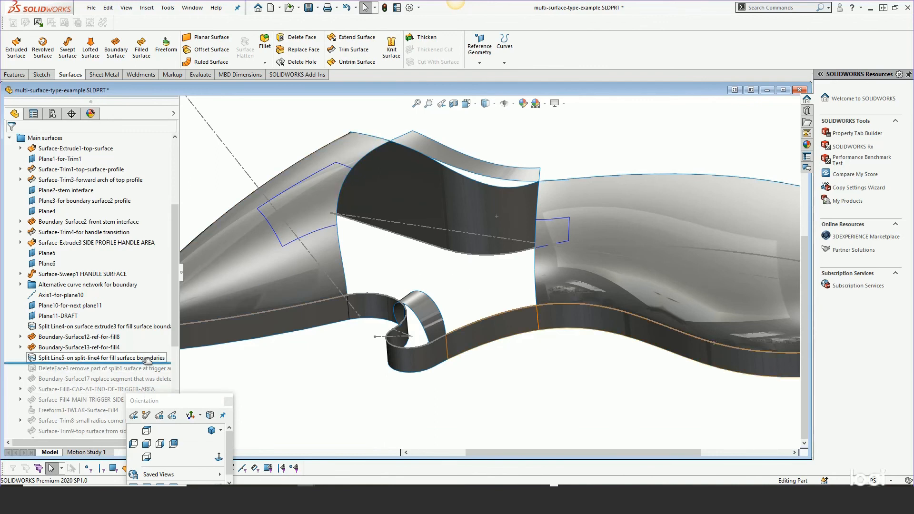
drag(147, 362, 143, 383)
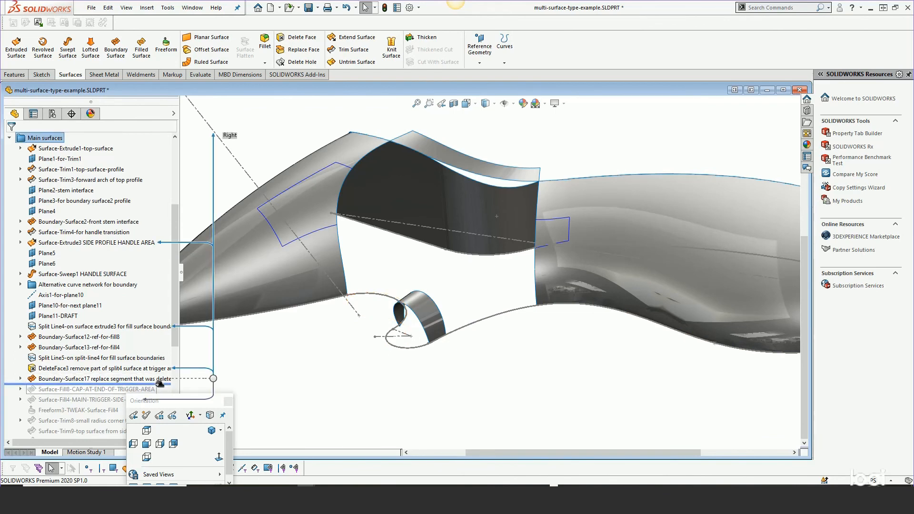
drag(163, 380, 153, 393)
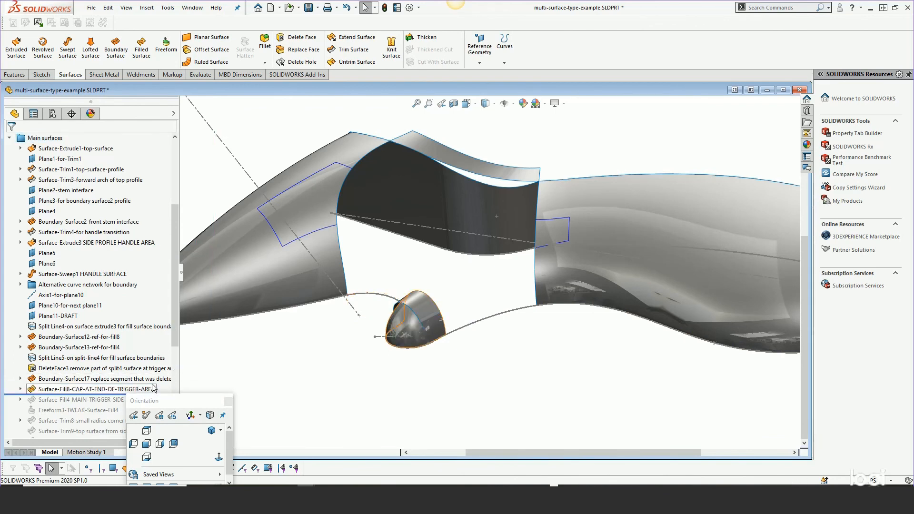
- Roll the model forward to just after Surface-Fill4-MAIN-TRIGGER-SIDE-AREA and open that feature's definition
scroll(153, 389, down, 3)
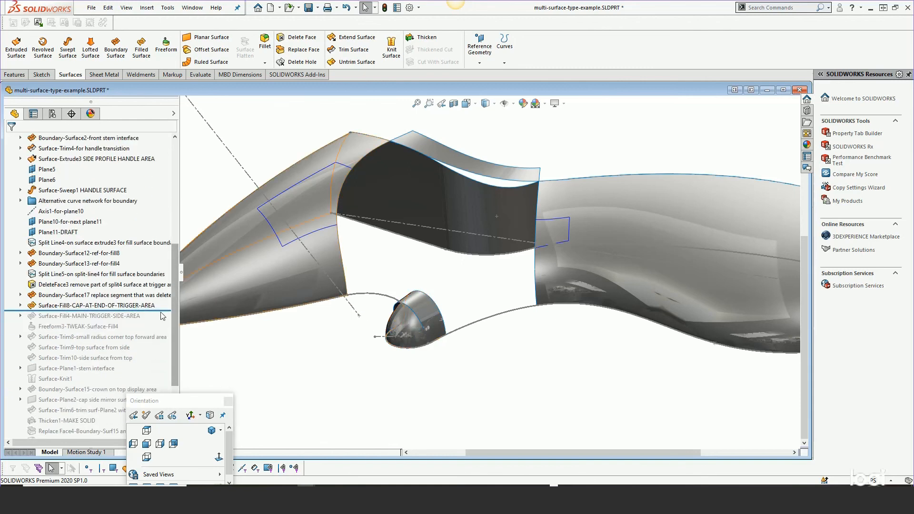
drag(162, 315, 155, 320)
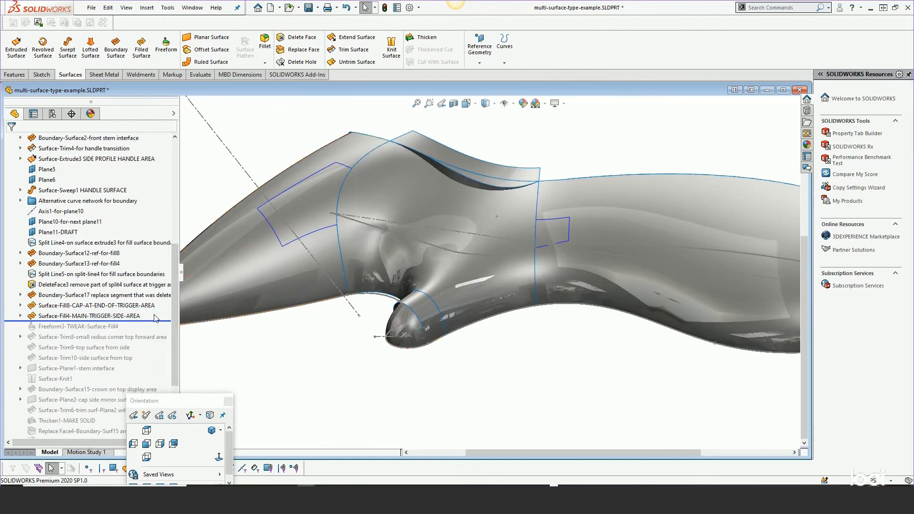
click(115, 316)
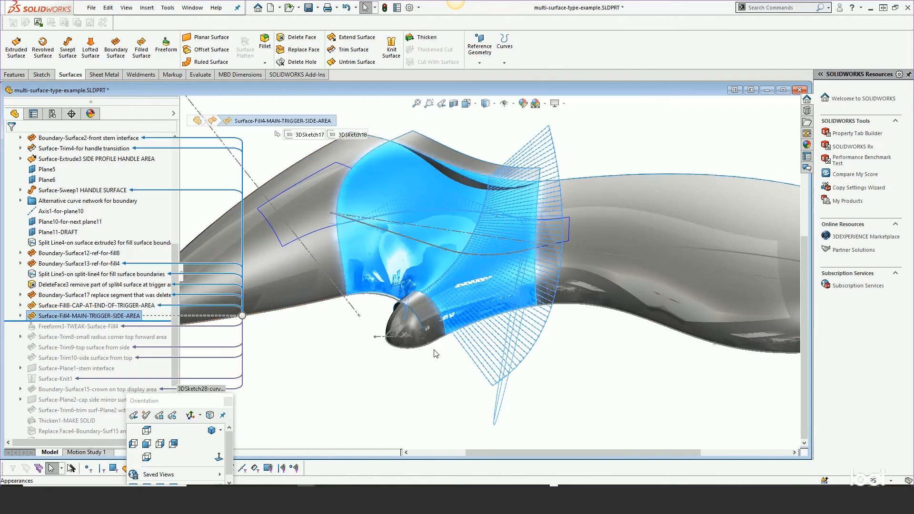
right_click(79, 316)
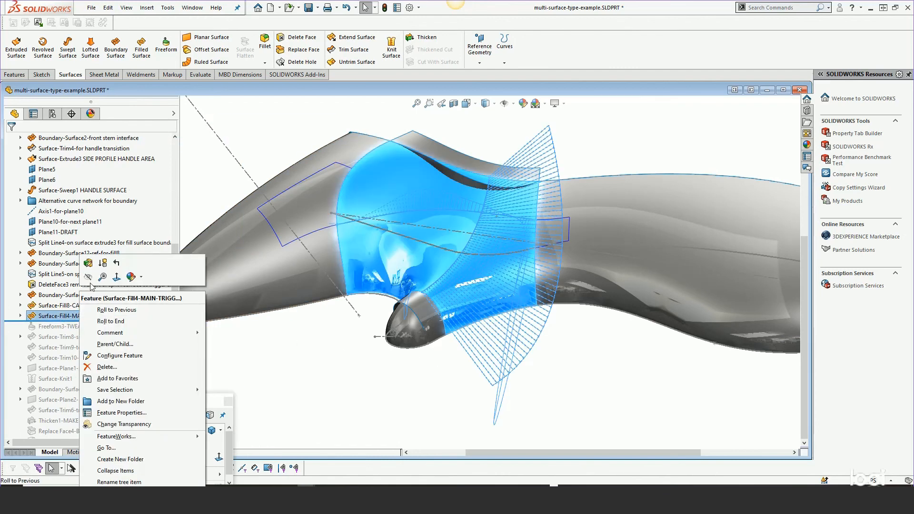
click(87, 262)
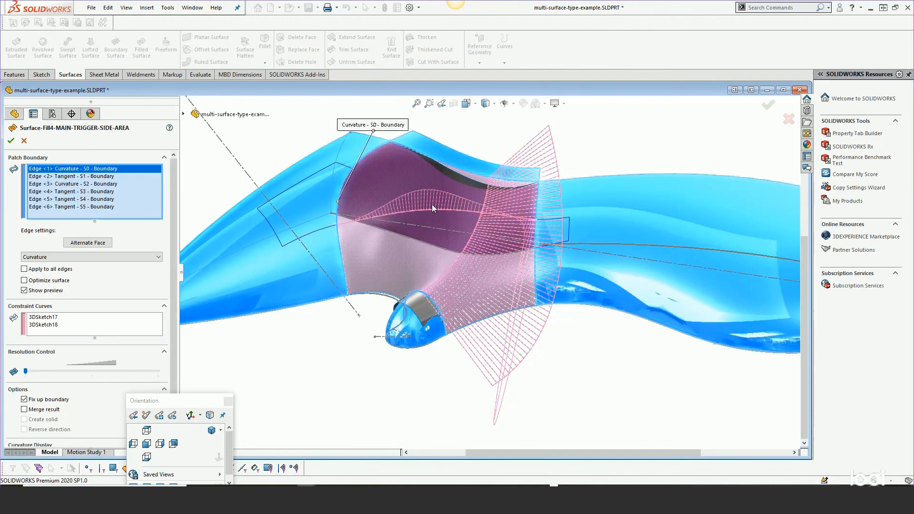
- Review the fill surface's patch edges and constraint curves, accept the feature, and examine the filled trigger area
scroll(458, 218, down, 3)
middle_drag(465, 236, 447, 220)
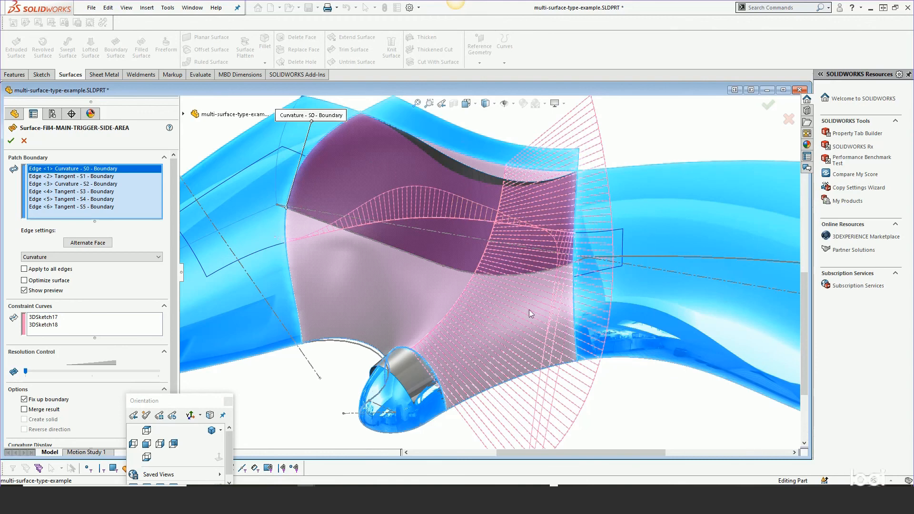
middle_drag(536, 313, 526, 270)
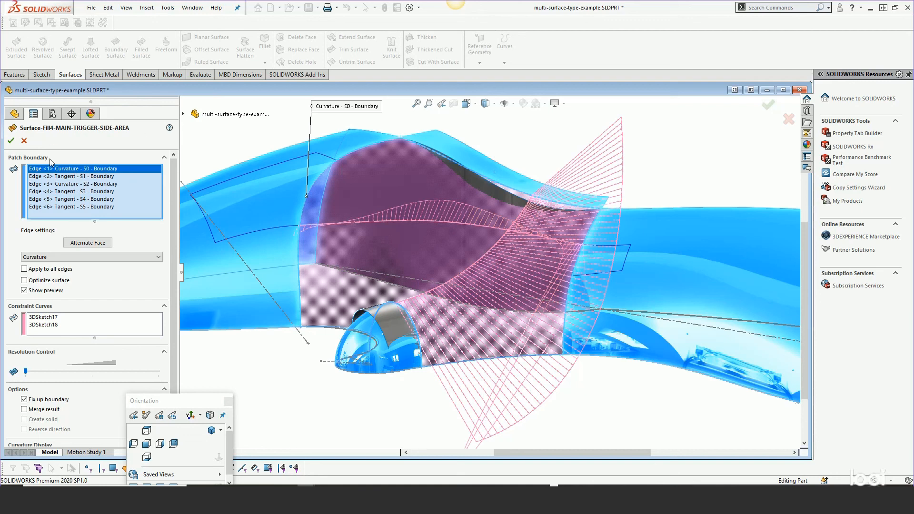
click(13, 141)
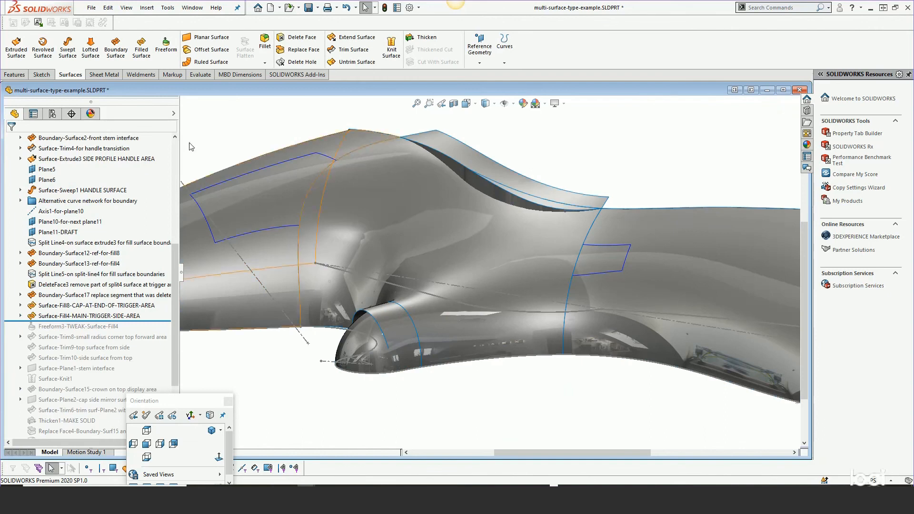
middle_drag(512, 230, 510, 254)
scroll(518, 292, up, 3)
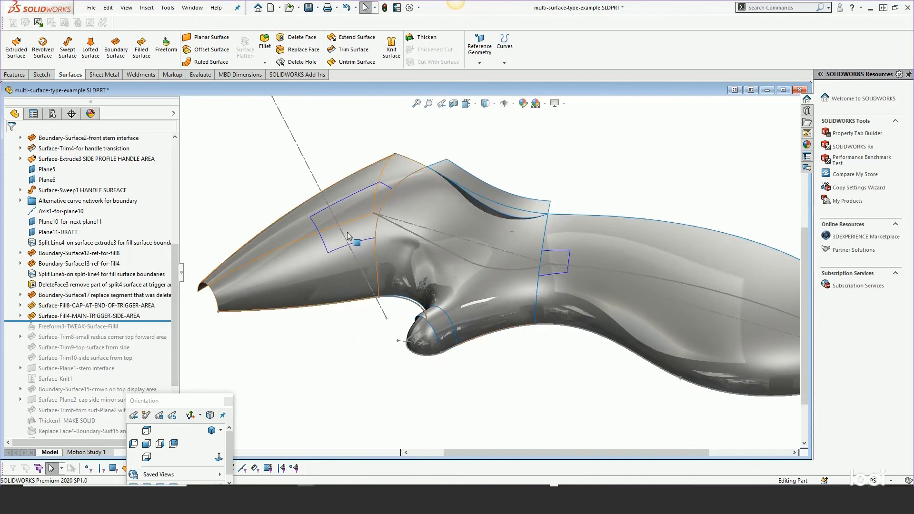
middle_drag(471, 248, 489, 247)
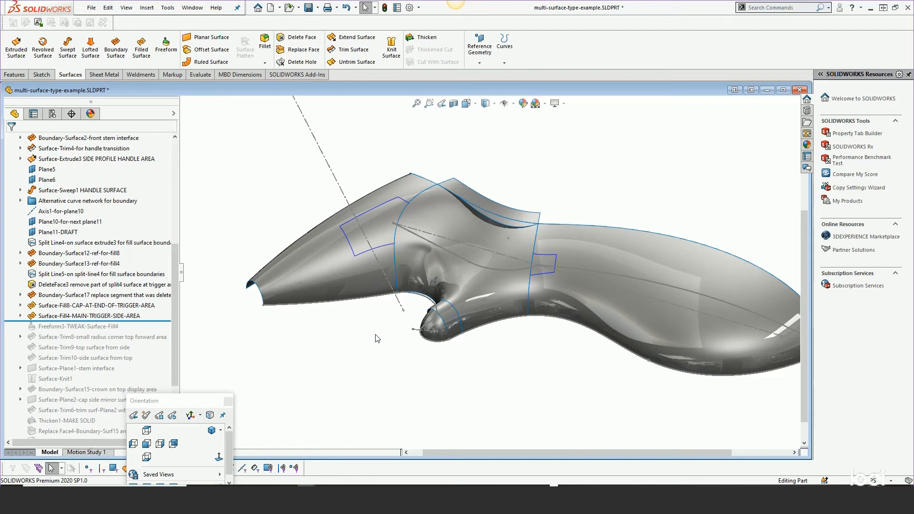
- Minimize the multi-surface example part and show the downy-bottle.SLDPRT part full size
click(764, 91)
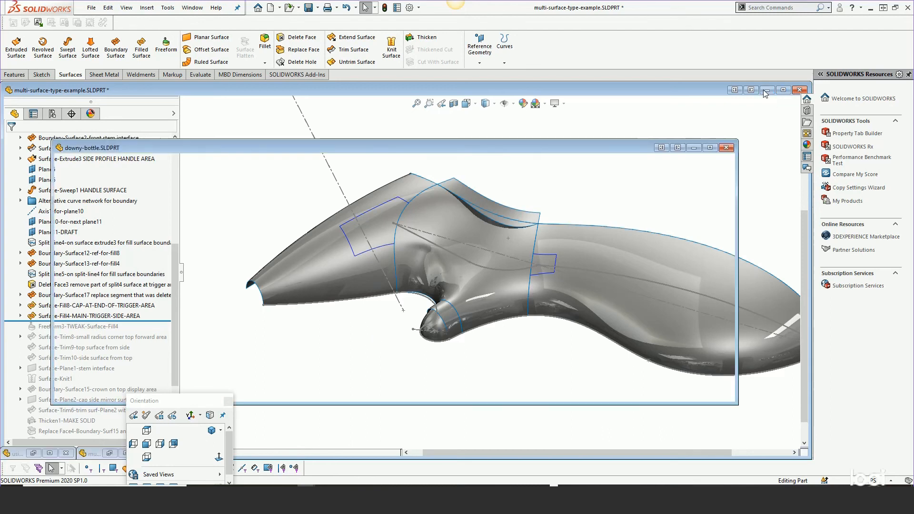
click(709, 148)
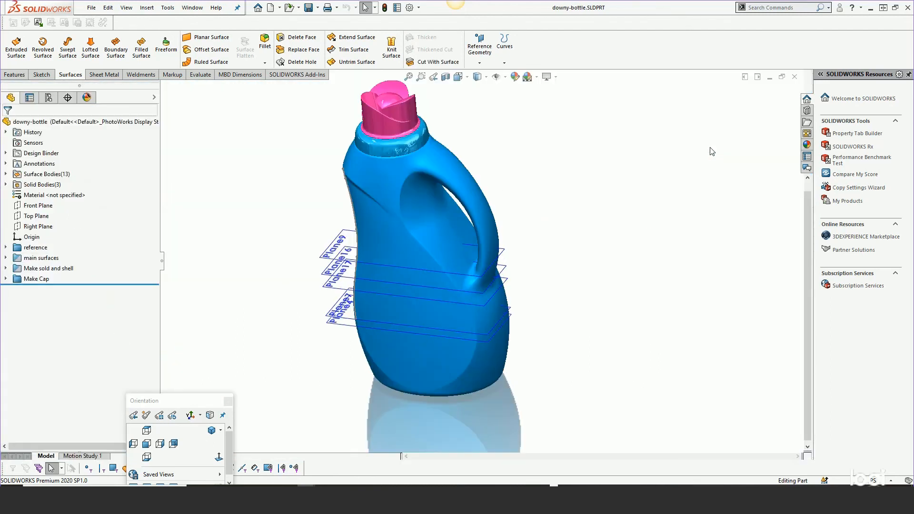
mouse_move(569, 371)
middle_down()
mouse_move(593, 314)
mouse_move(573, 369)
middle_up()
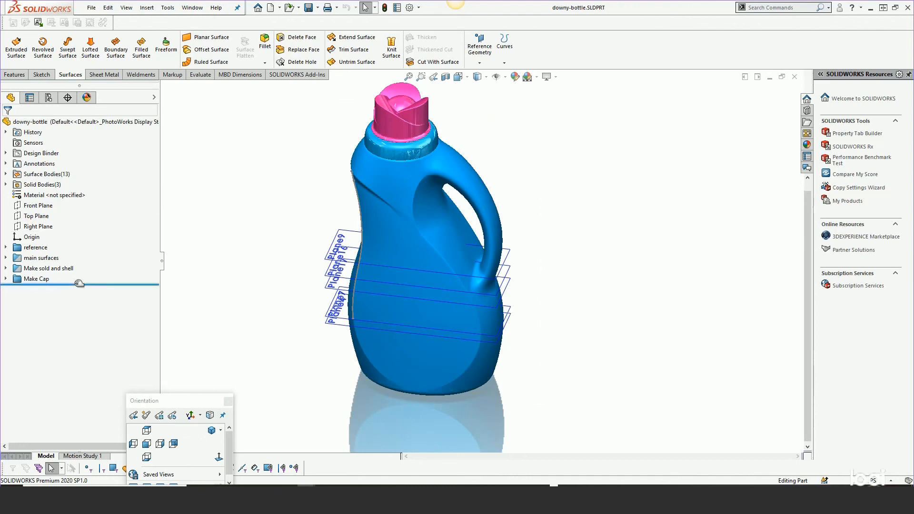
- Roll the bottle back to just after the reference folder and forward past main surfaces, expanding both folders
drag(79, 283, 47, 236)
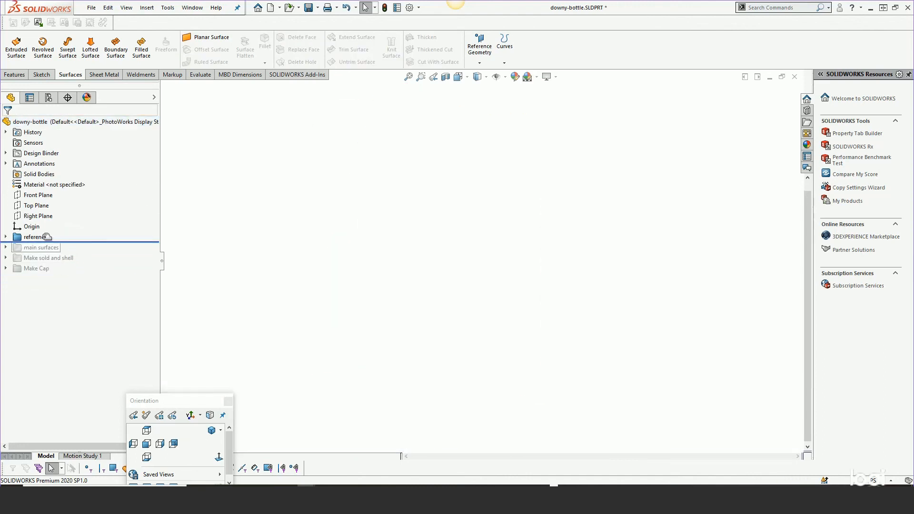
click(6, 237)
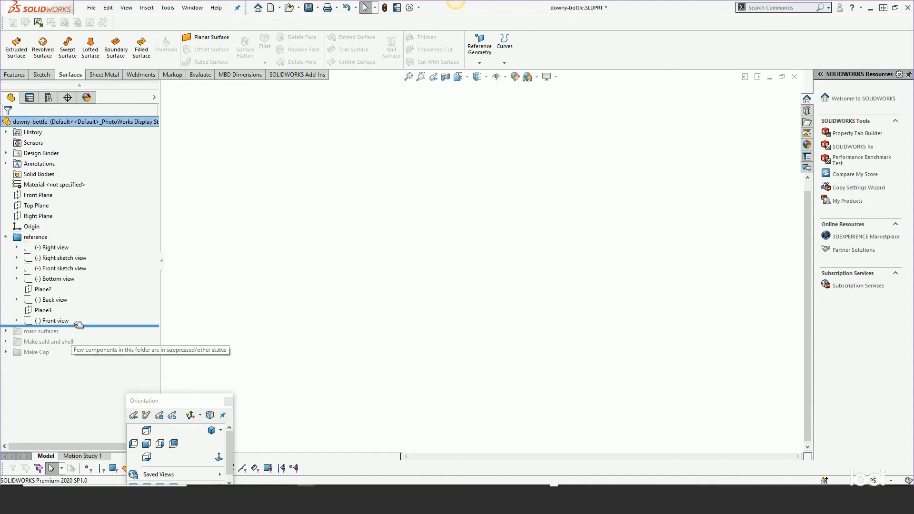
drag(78, 325, 75, 336)
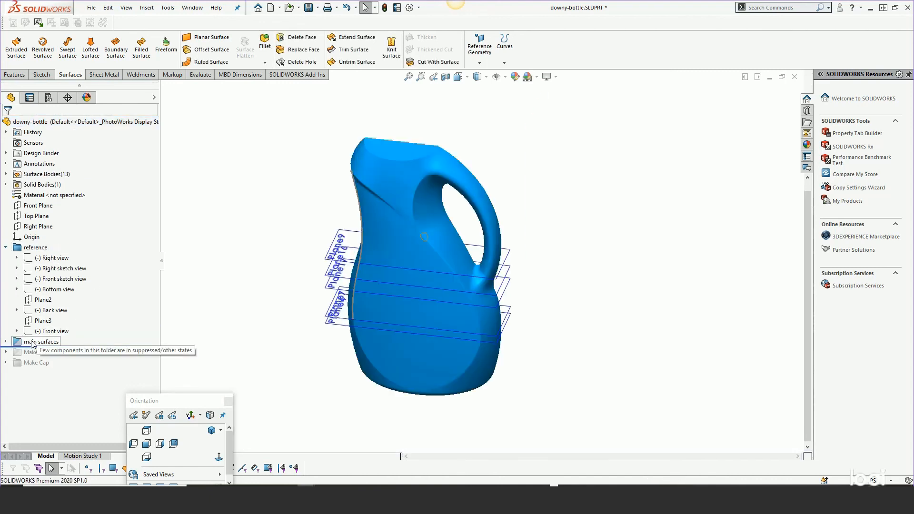
click(6, 341)
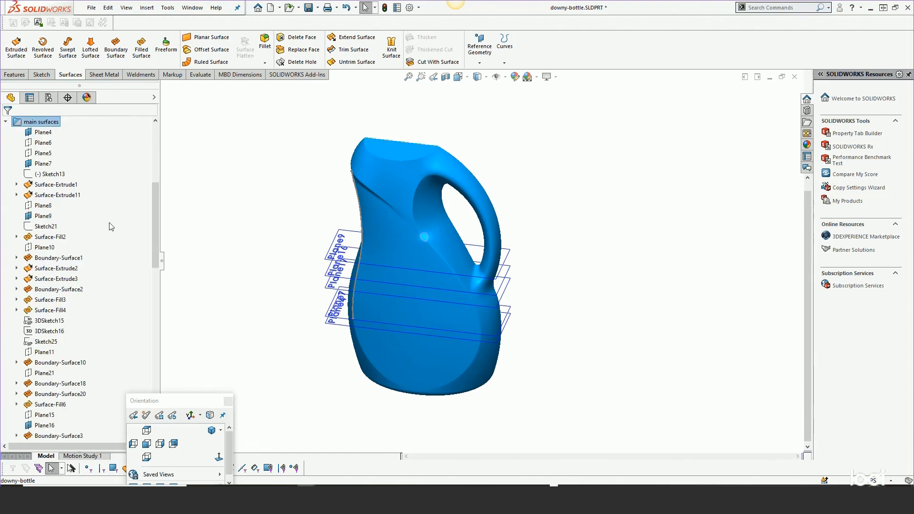
drag(155, 201, 155, 138)
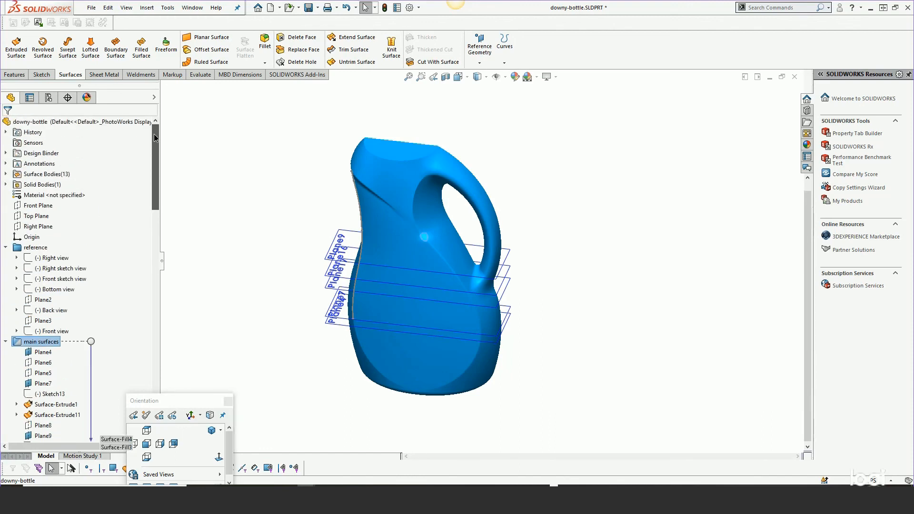
- Run Performance Evaluation on the bottle to check its feature count and rebuild time, and close the report
click(199, 75)
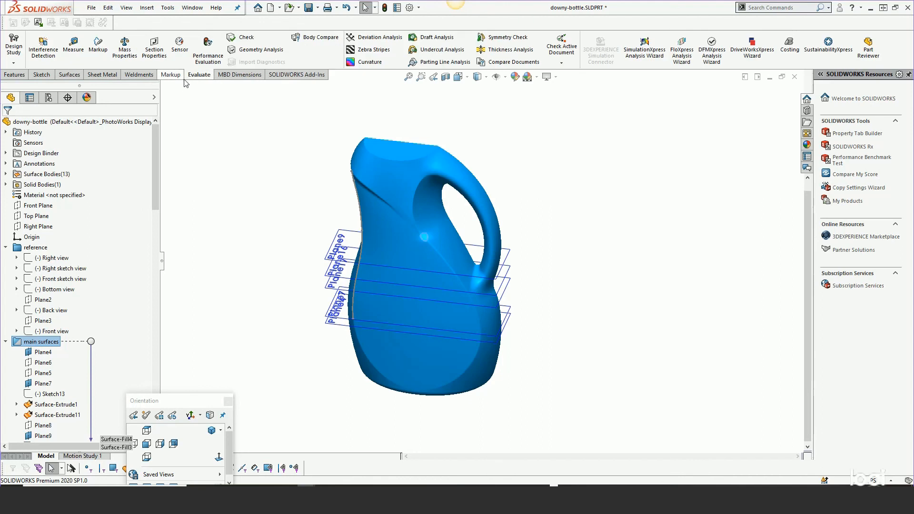
click(208, 48)
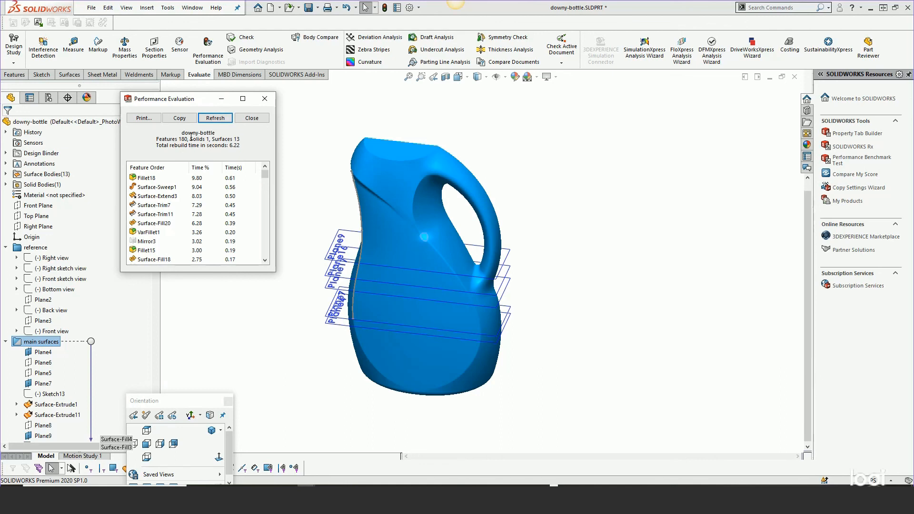
click(265, 98)
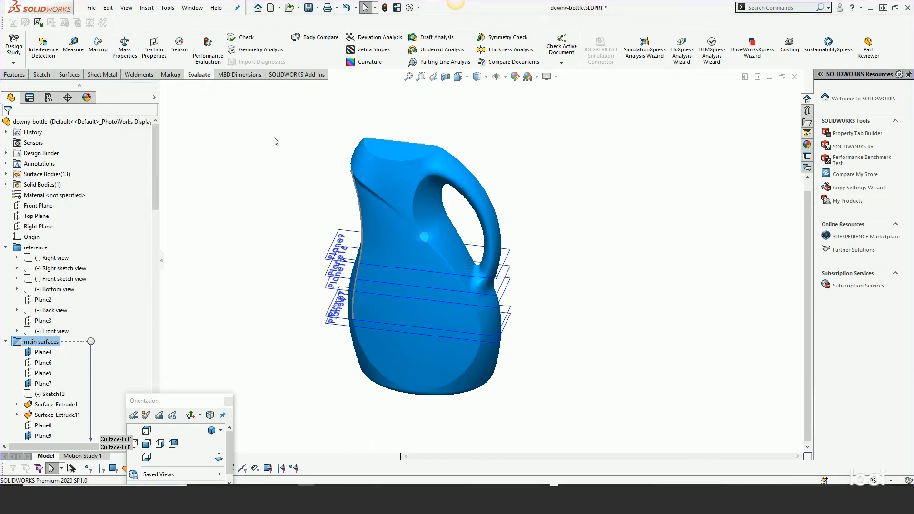
- Display the bottle shaded with edges and make its tangent edges visible
click(253, 166)
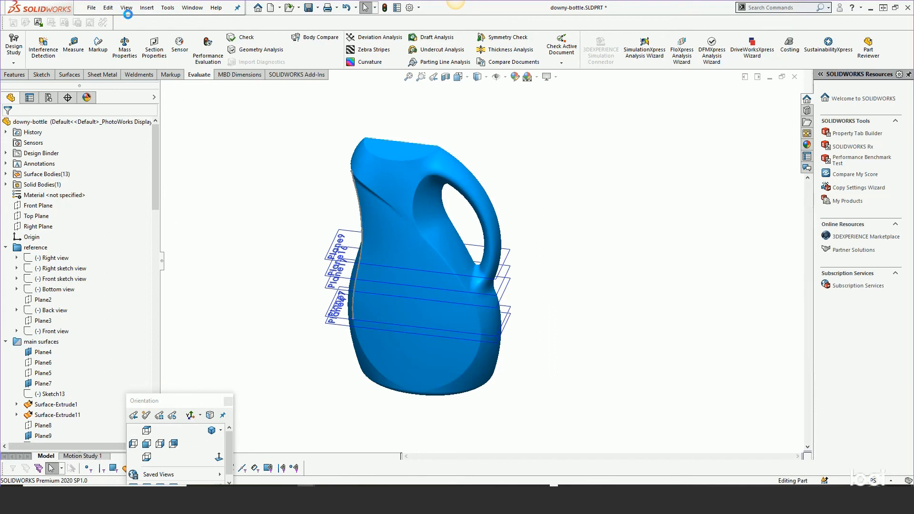
click(126, 7)
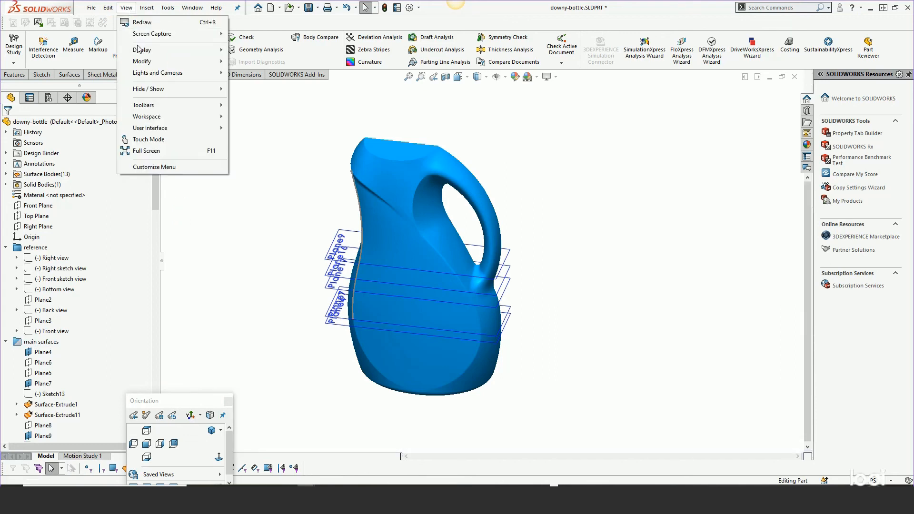
mouse_move(143, 52)
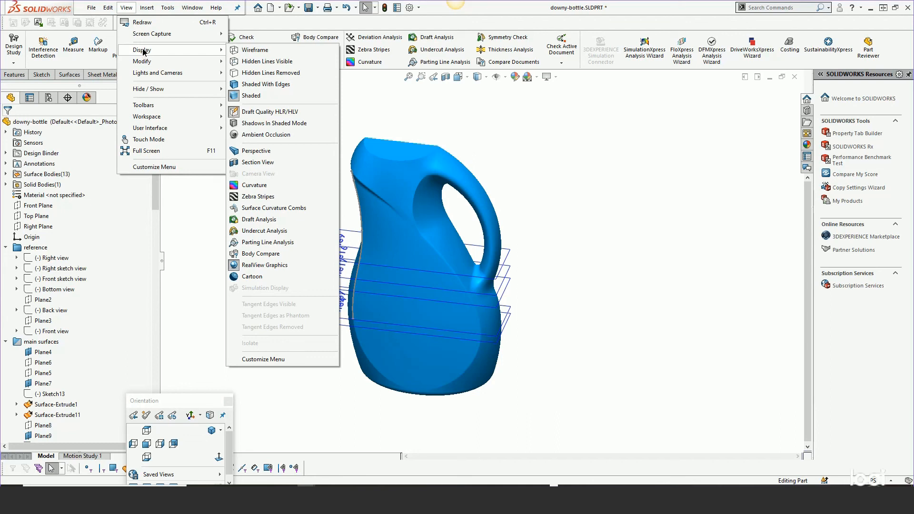
click(531, 165)
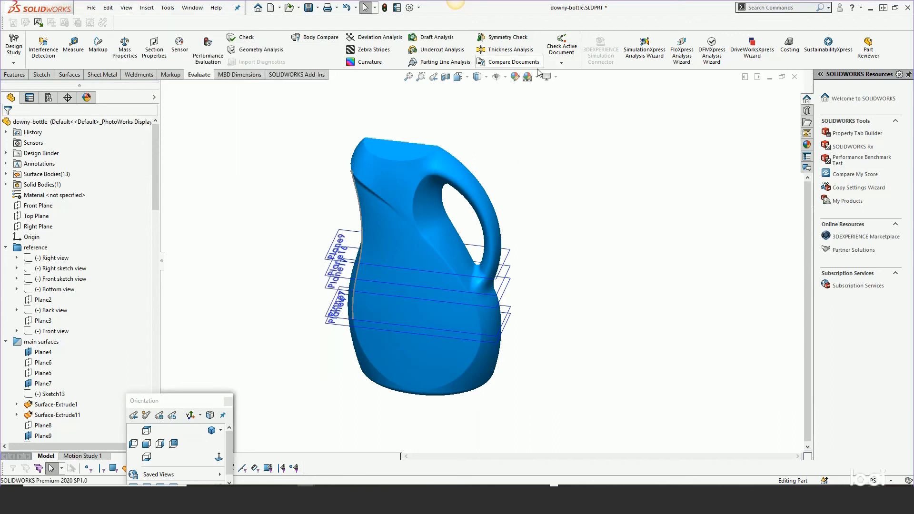
click(486, 78)
click(478, 93)
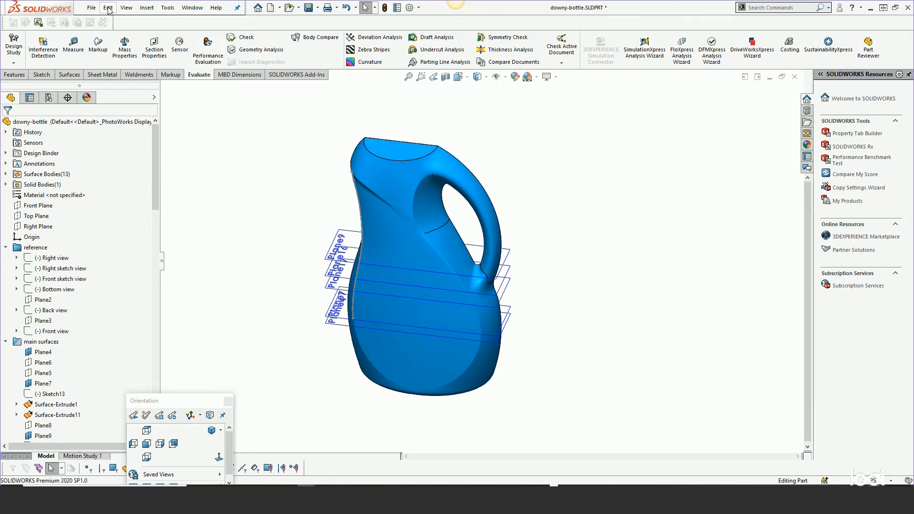
click(126, 7)
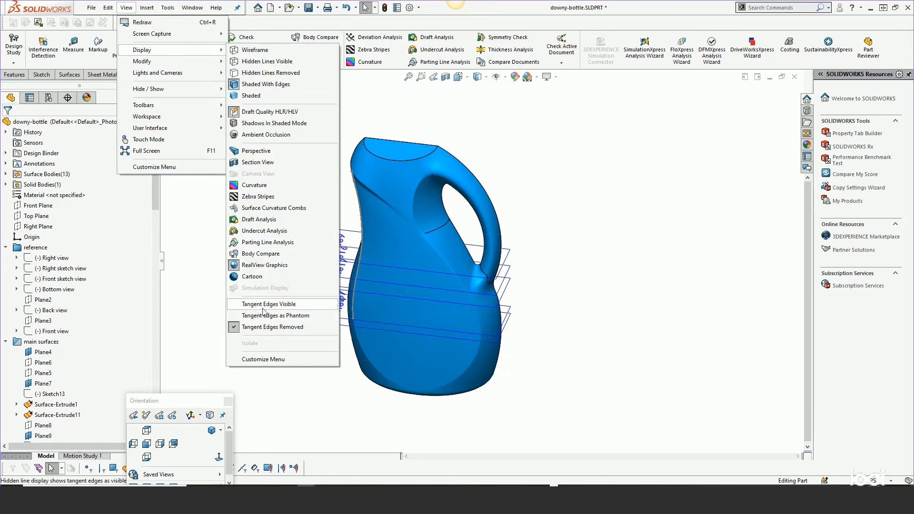
click(263, 305)
- Examine the boundaries between the surface patches on the bottle's neck, handle and side panel from several angles
scroll(425, 273, down, 2)
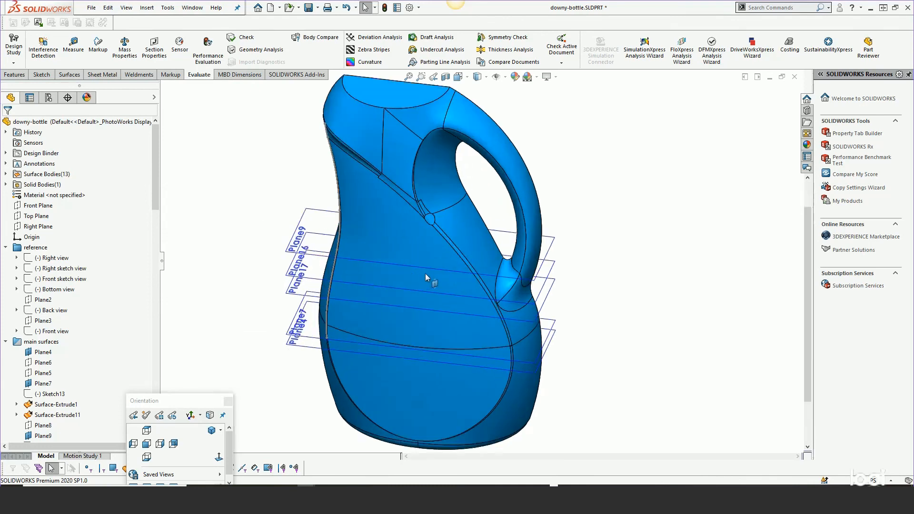
scroll(425, 273, down, 2)
middle_drag(427, 275, 417, 251)
middle_drag(431, 159, 424, 208)
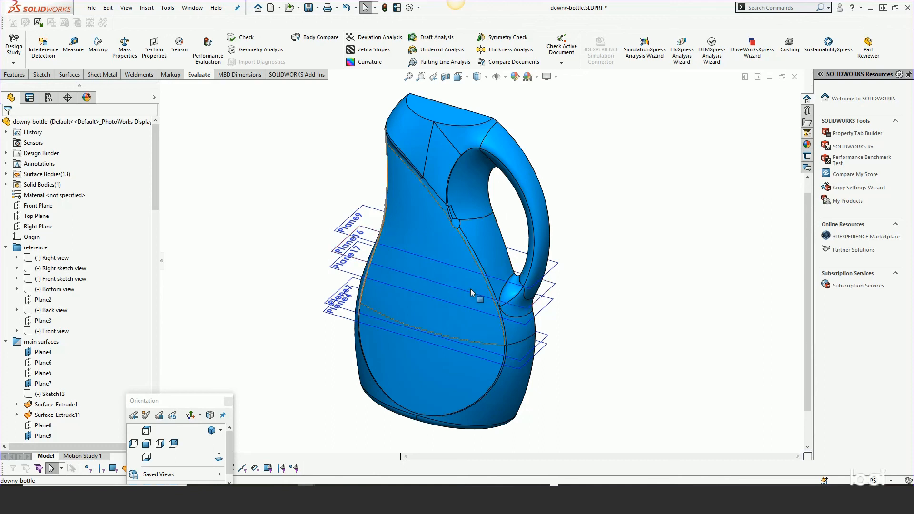
middle_drag(455, 328, 502, 273)
key(Escape)
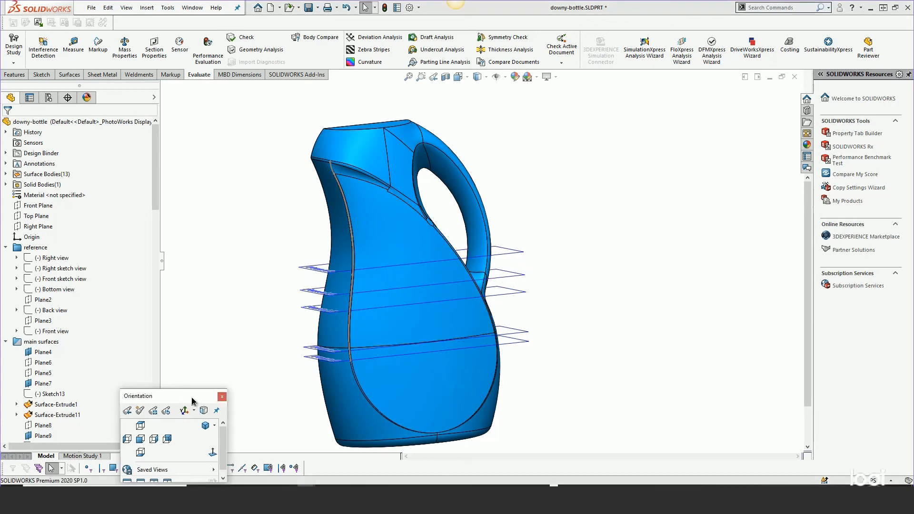
- Move the Orientation window away from the lower toolbar and examine the bottle's side profile in the Right view
drag(198, 404, 153, 310)
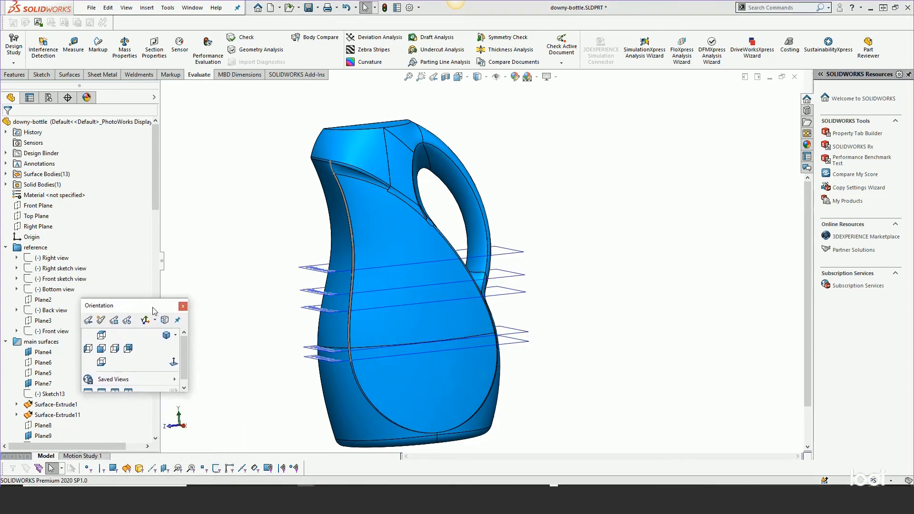
click(101, 348)
click(115, 349)
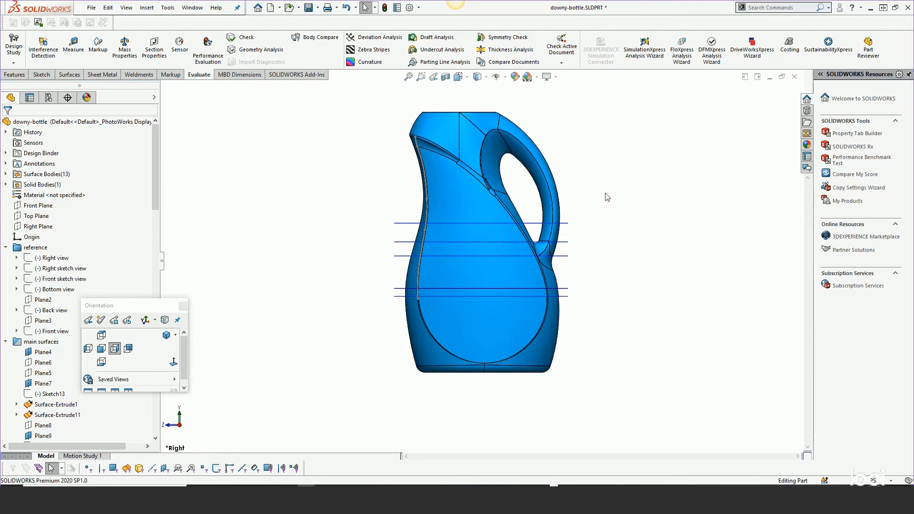
scroll(610, 184, down, 1)
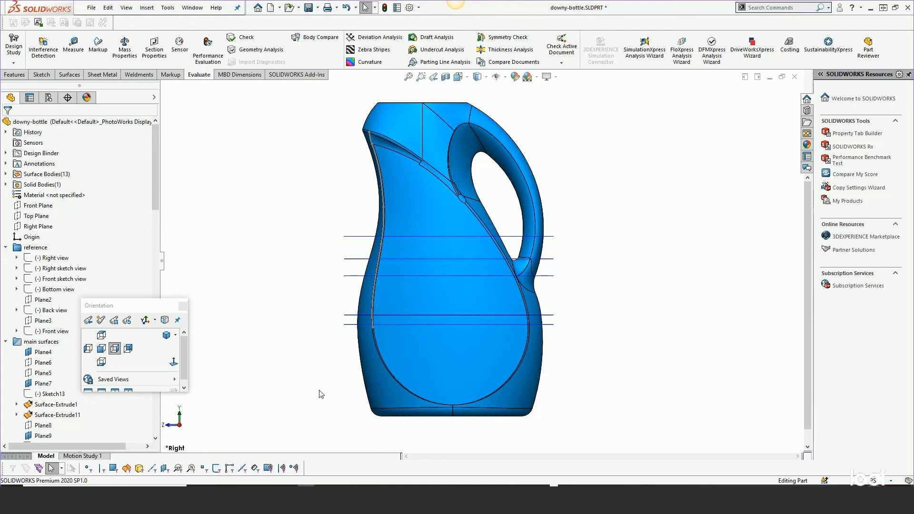
key(f)
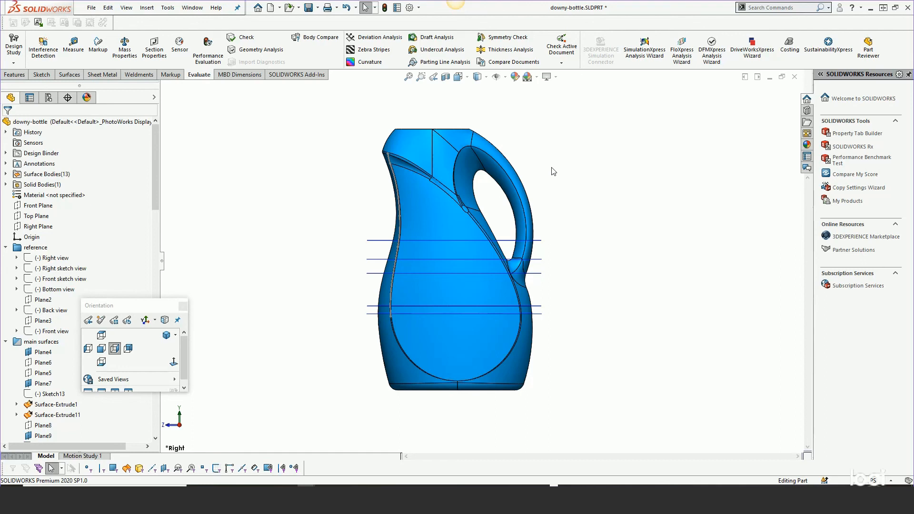
scroll(553, 171, down, 1)
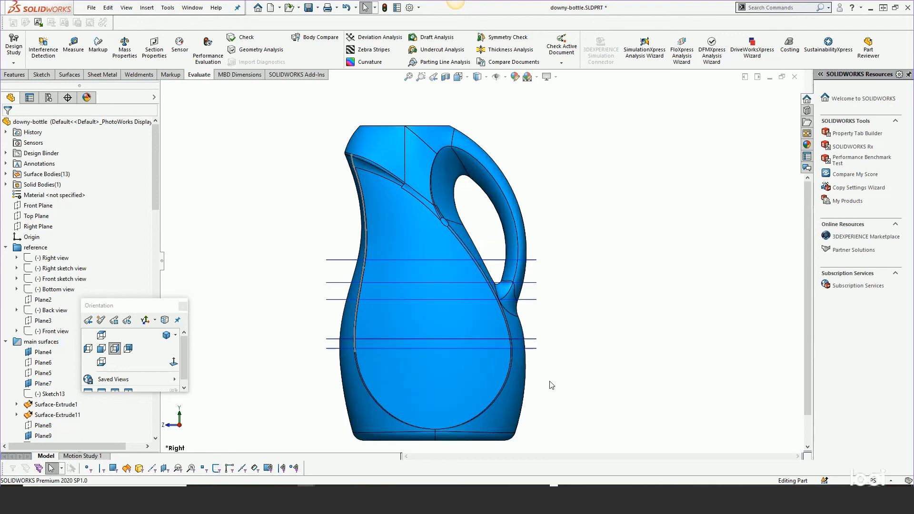
- Inspect the bottle's handle and body surfaces at an angle and reposition the Orientation window over the feature tree
mouse_move(548, 282)
middle_down()
mouse_move(450, 254)
mouse_move(552, 294)
middle_up()
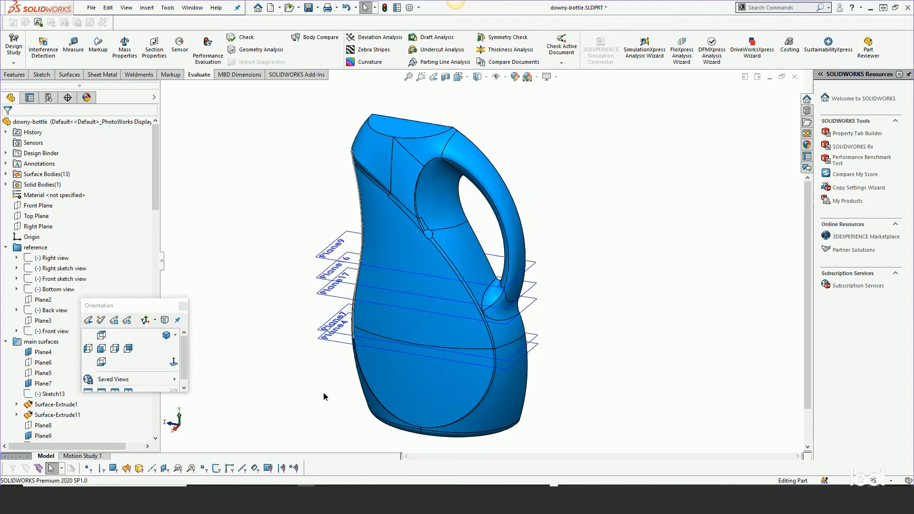
middle_drag(324, 397, 385, 355)
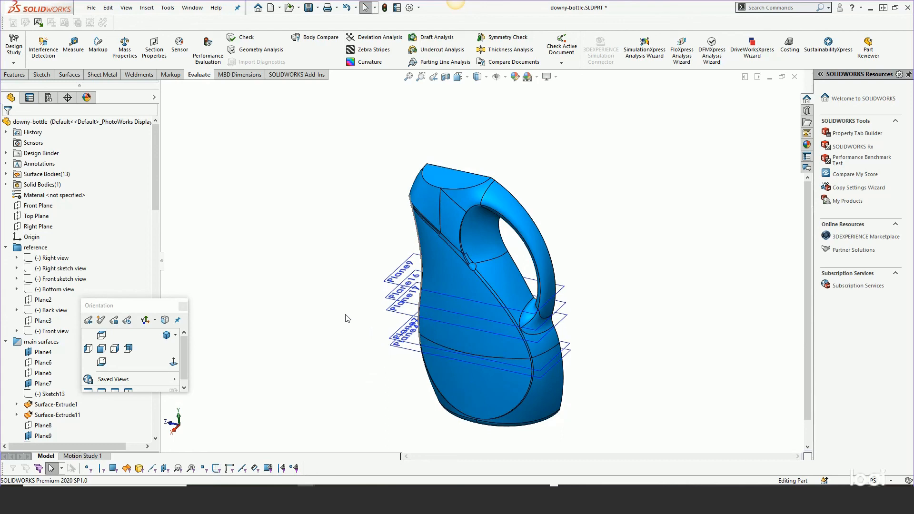
drag(138, 305, 264, 326)
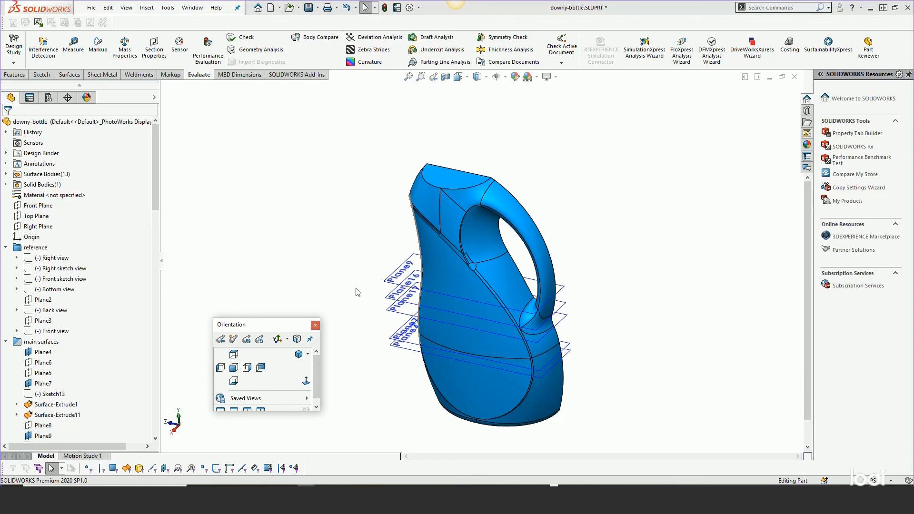
middle_drag(358, 292, 367, 274)
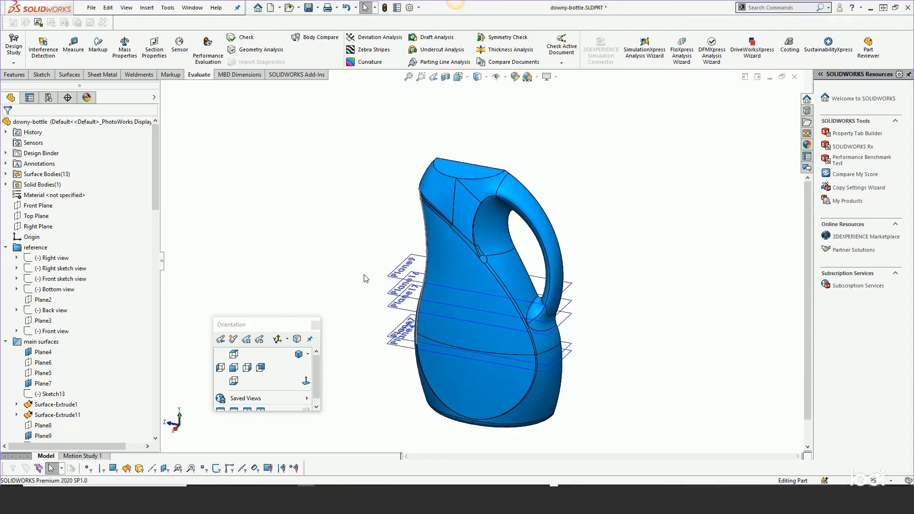
drag(291, 327, 111, 339)
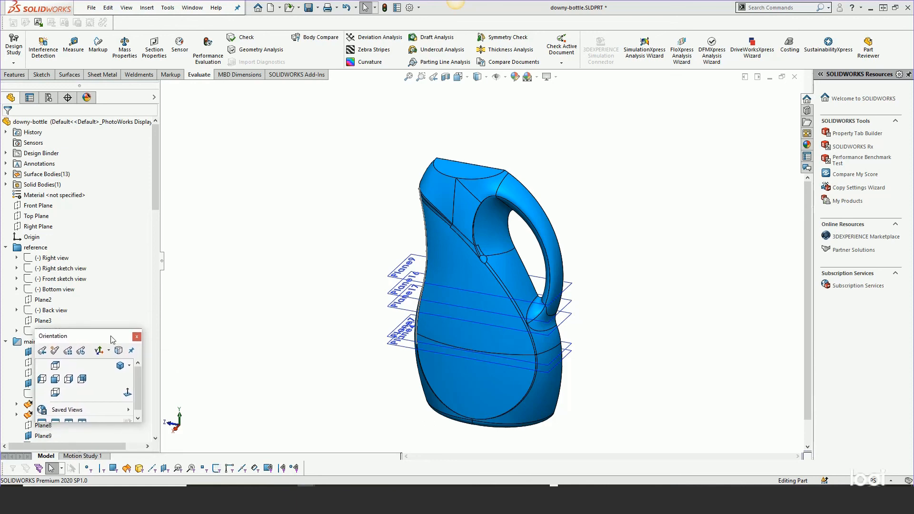